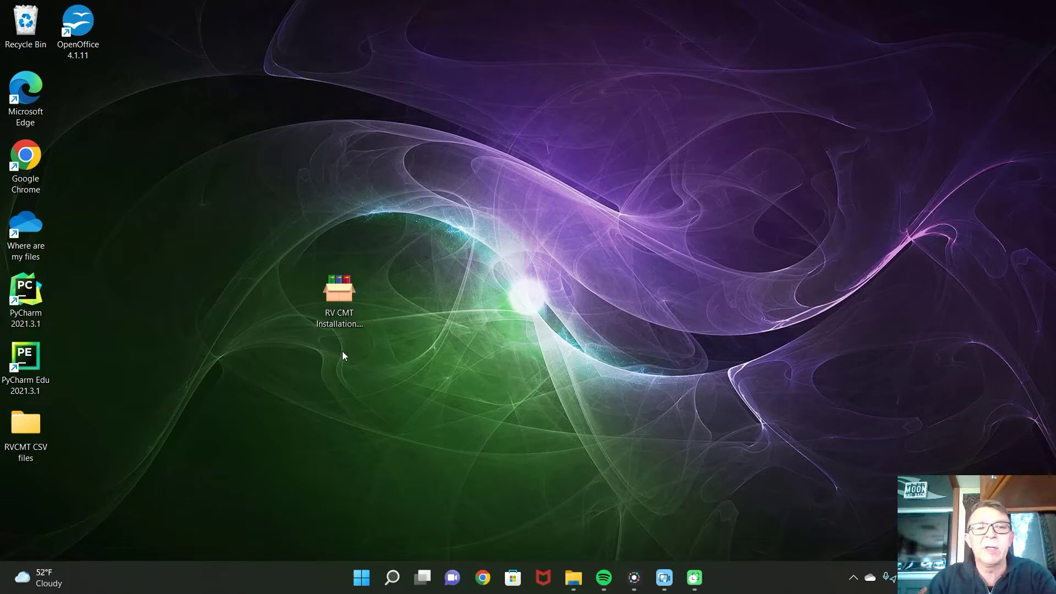
Install RV CMT with the desktop installation file, accepting the license agreement and extracting to C:\Program Files\RV CMT.
{"action": "left_click", "coordinate": [339, 291]}
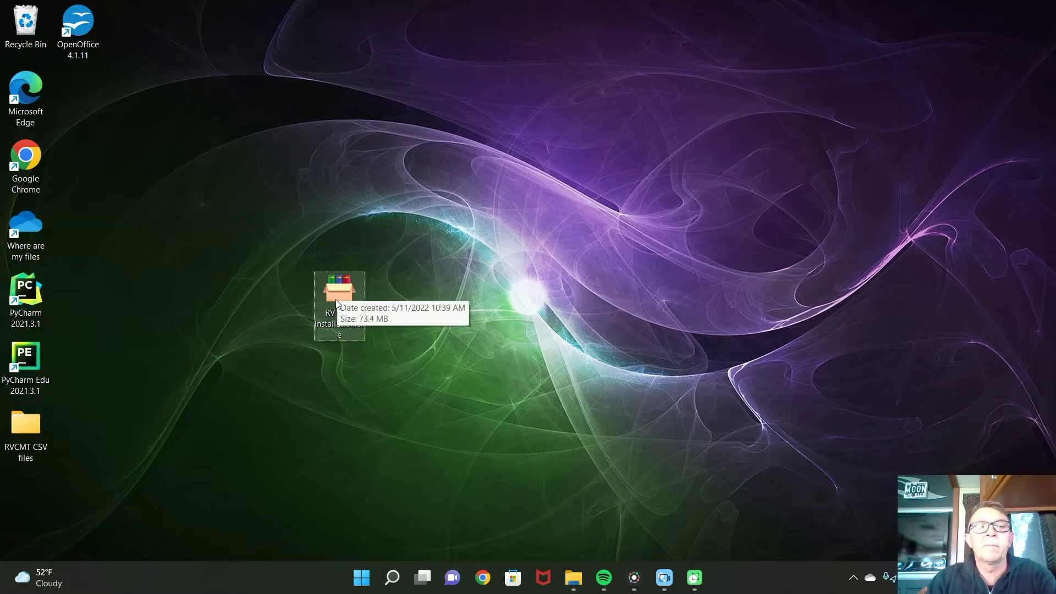
{"action": "double_click", "coordinate": [337, 301]}
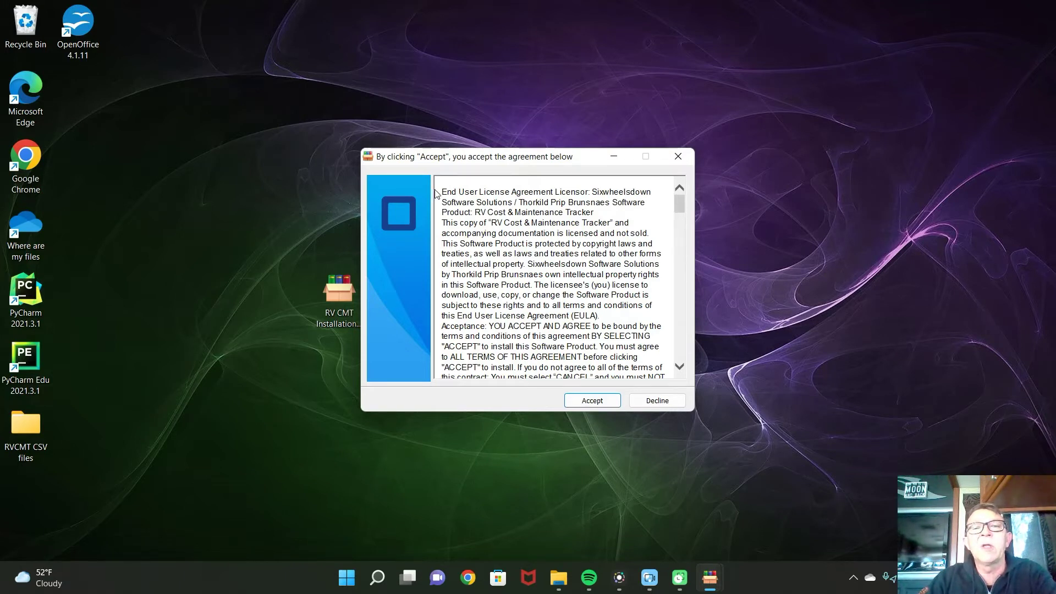
{"action": "left_click_drag", "start_coordinate": [680, 207], "coordinate": [709, 193]}
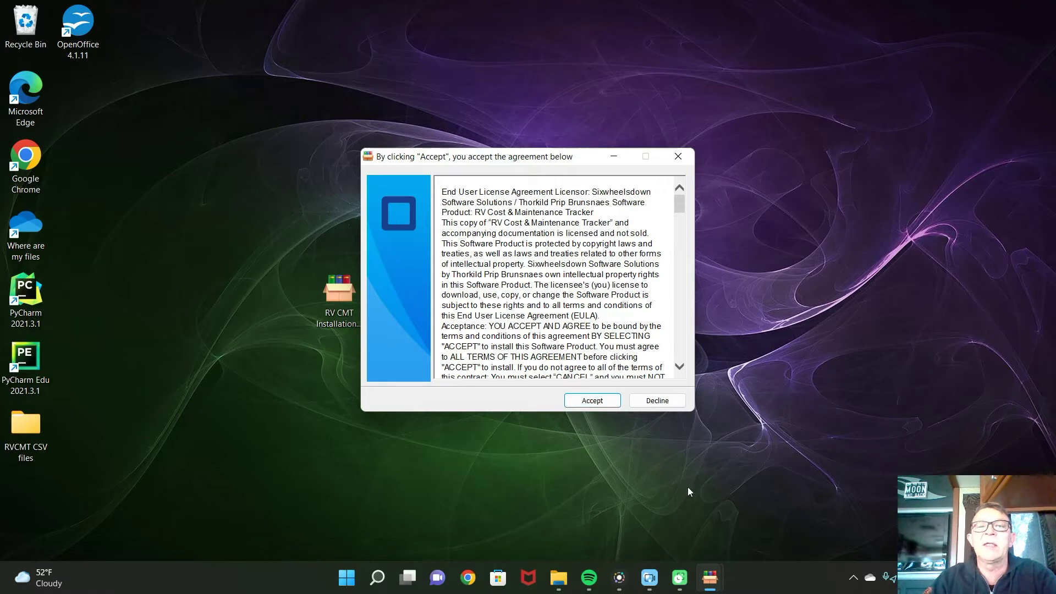
{"action": "left_click", "coordinate": [590, 402]}
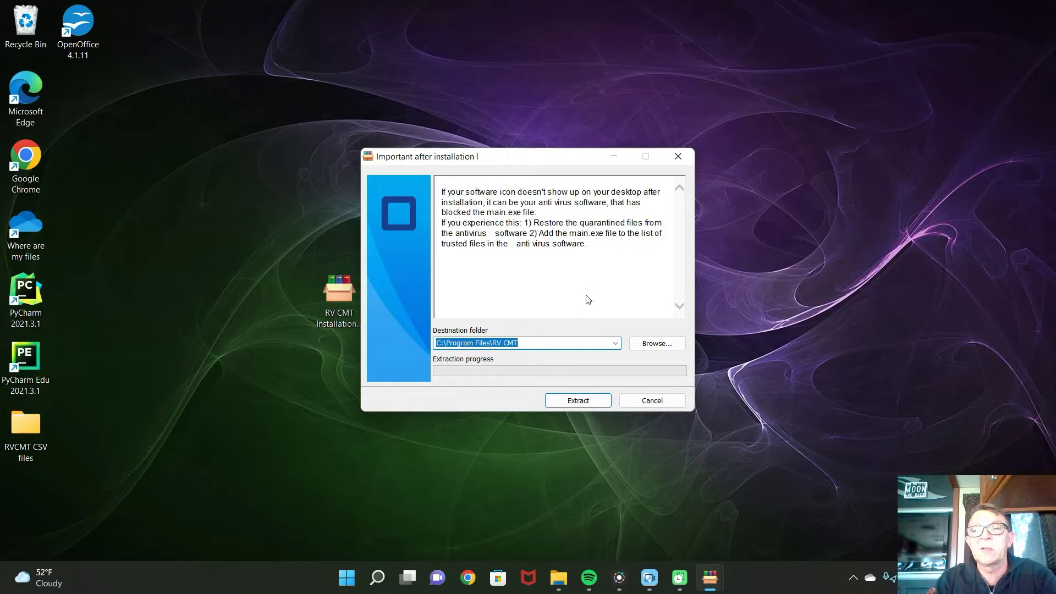
{"action": "left_click", "coordinate": [577, 402]}
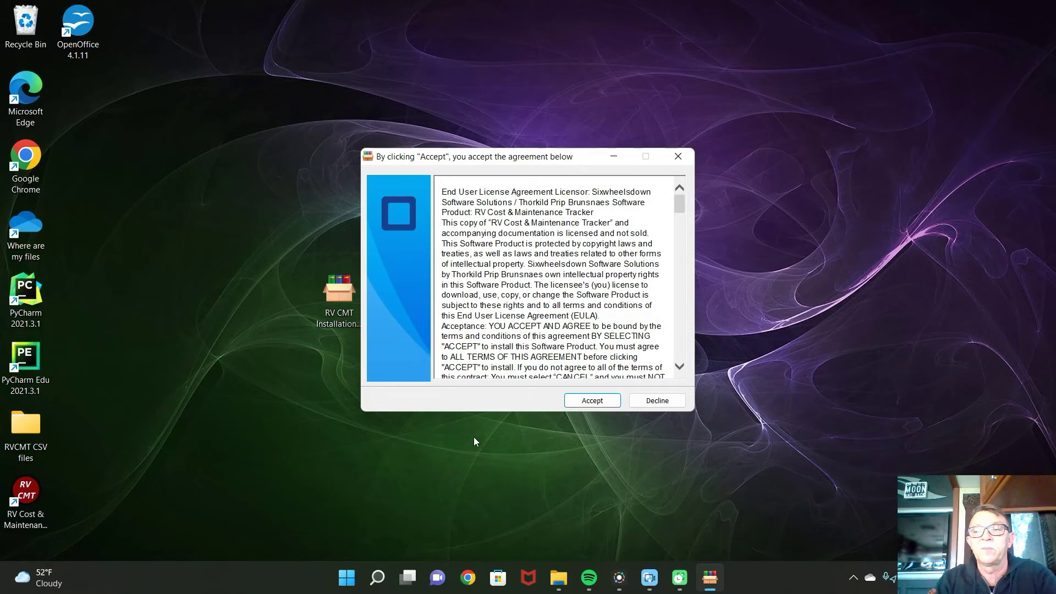
{"action": "left_click", "coordinate": [679, 155]}
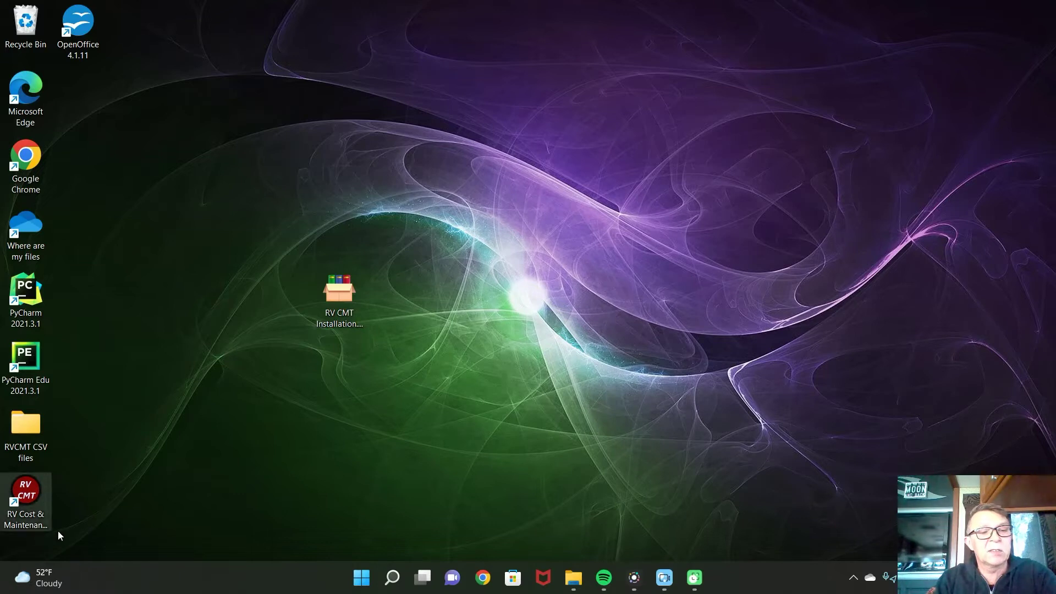
Move the RV Cost & Maintenance Tracker shortcut beside the installation file on the desktop and launch it.
{"action": "double_click", "coordinate": [20, 498]}
{"action": "left_click", "coordinate": [30, 492]}
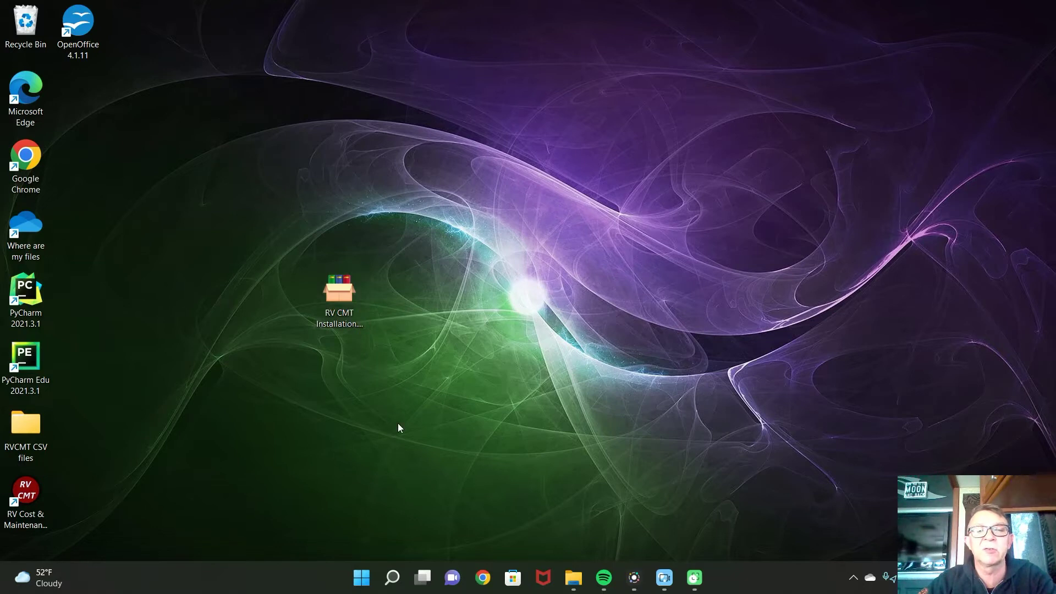
{"action": "left_click_drag", "start_coordinate": [33, 504], "coordinate": [439, 293]}
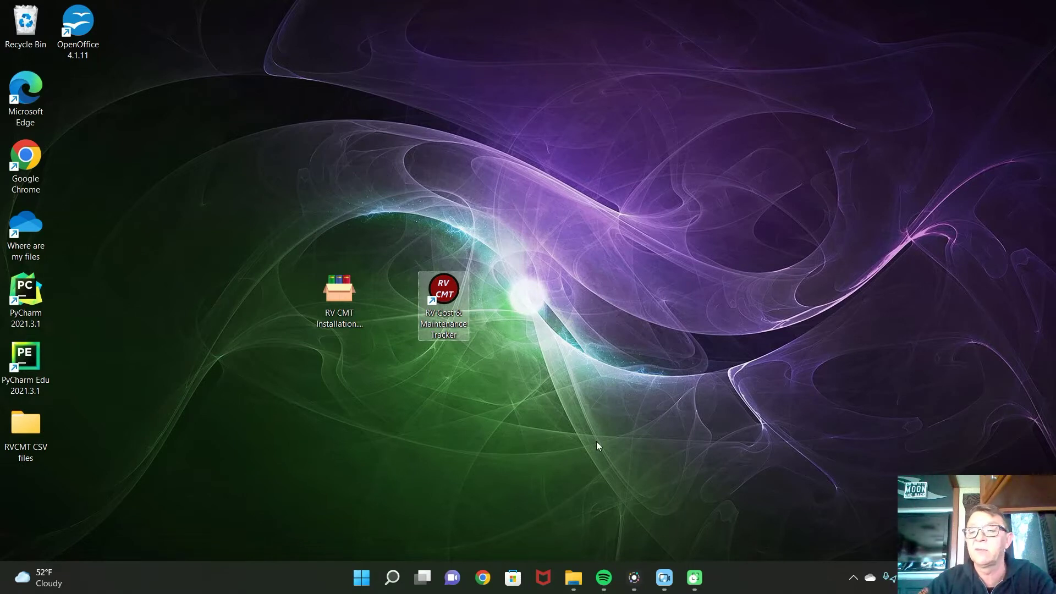
{"action": "double_click", "coordinate": [444, 287]}
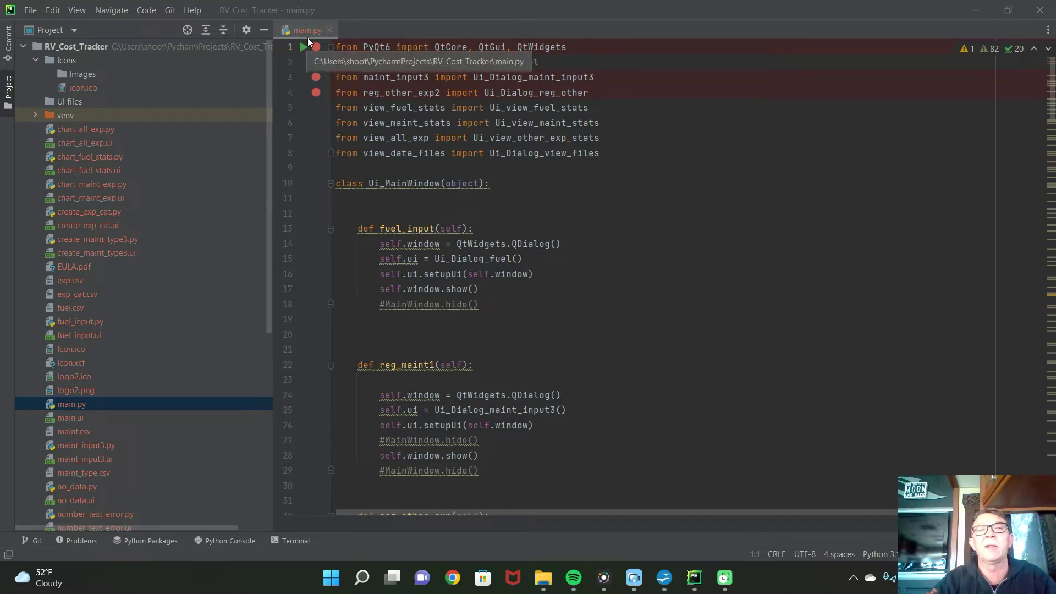
Close the main.py file in PyCharm and minimize the project window.
{"action": "left_click", "coordinate": [329, 30]}
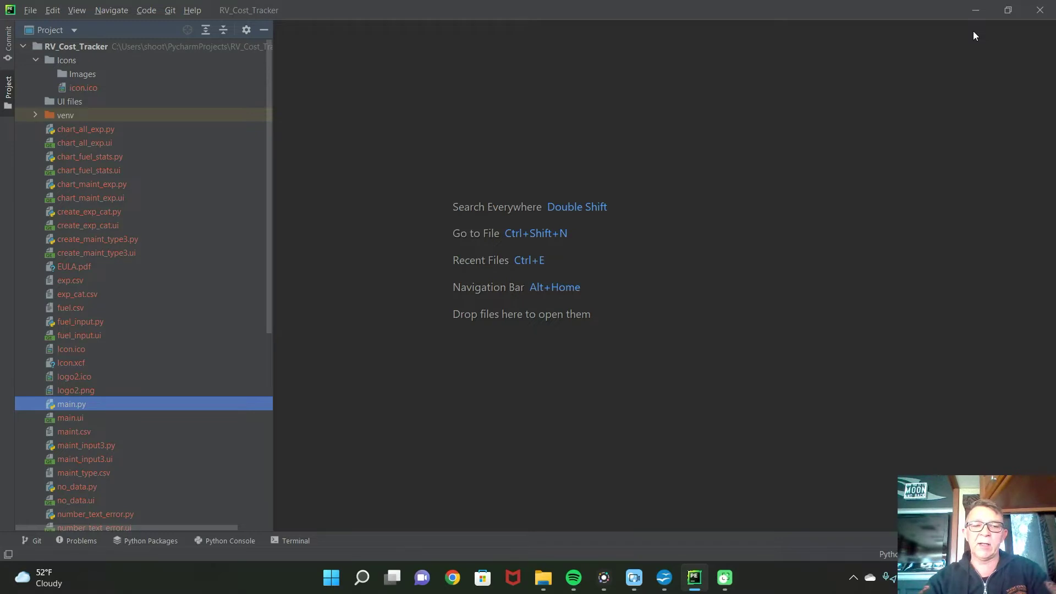
{"action": "left_click", "coordinate": [976, 10]}
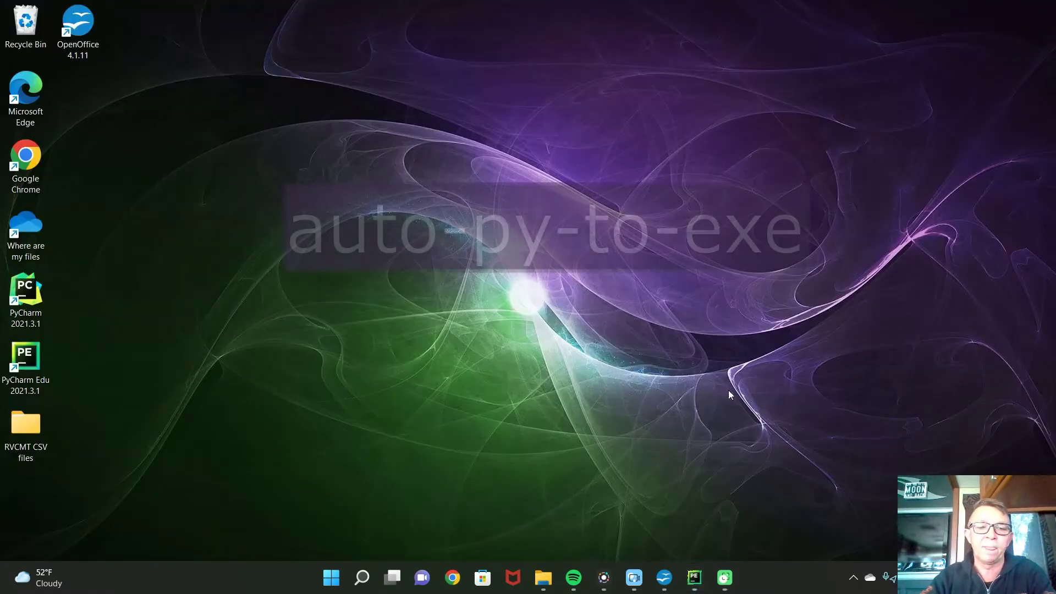
{"action": "mouse_move", "coordinate": [361, 591]}
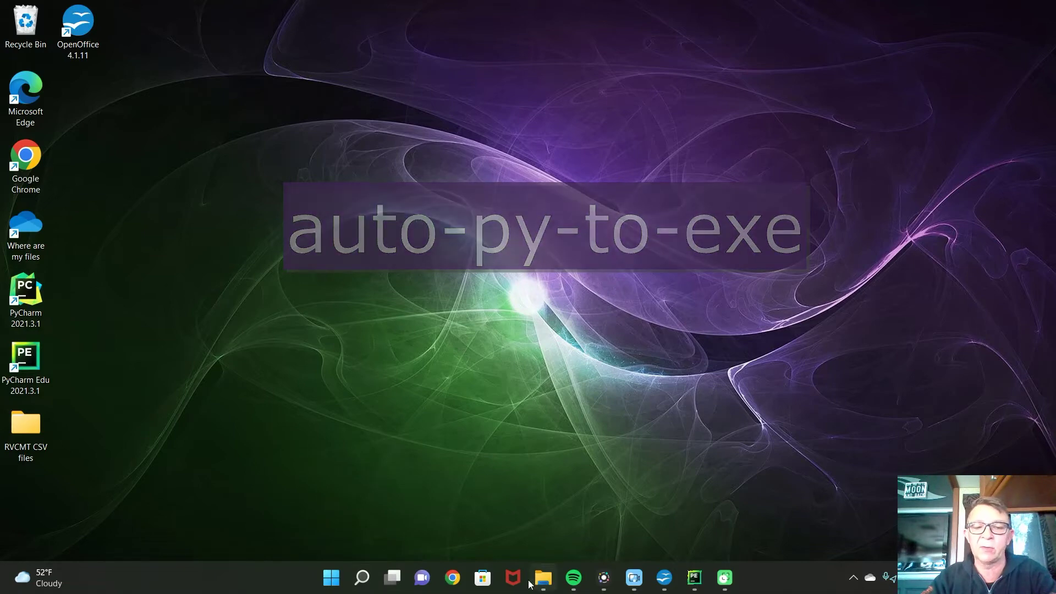
{"action": "key", "text": "super"}
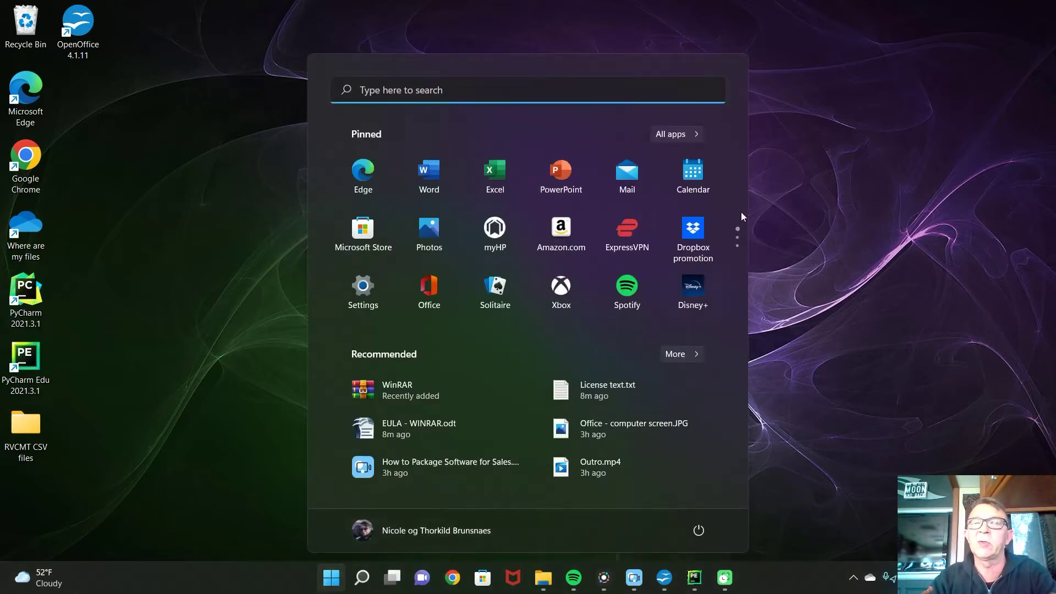
{"action": "left_click", "coordinate": [601, 98]}
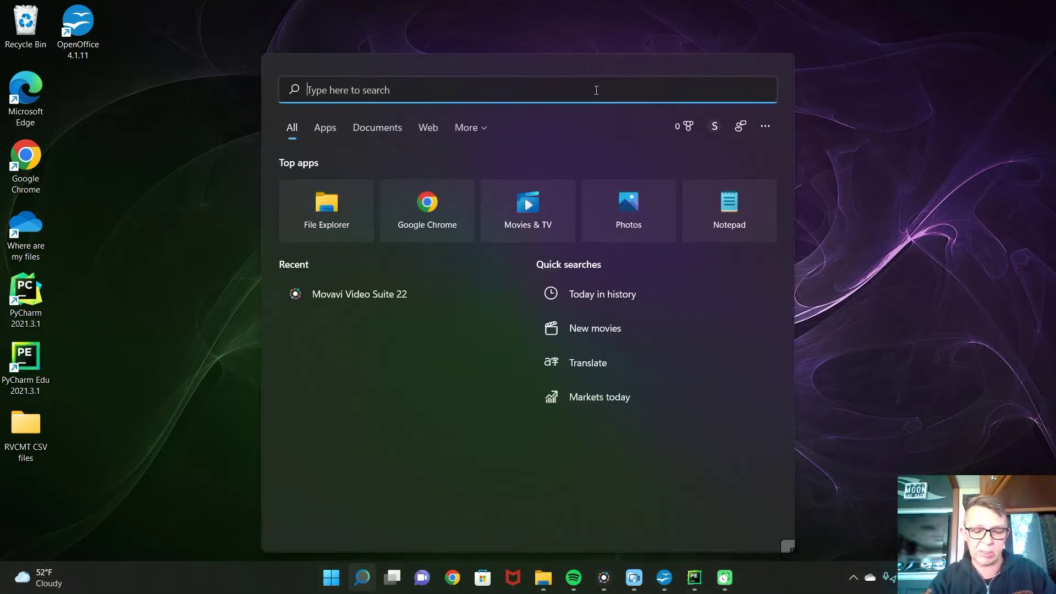
{"action": "type", "text": "cmd"}
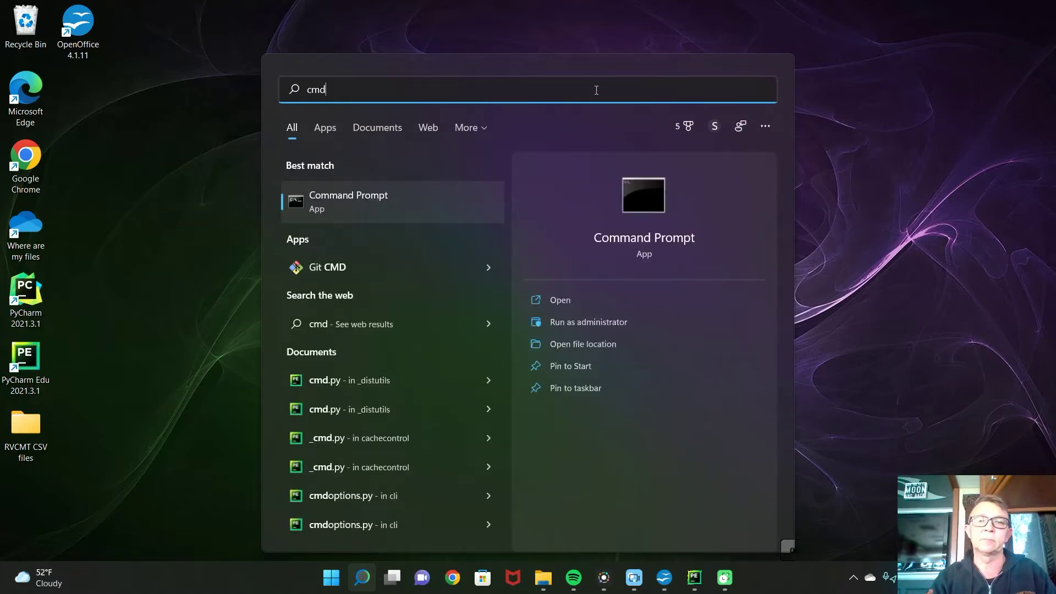
{"action": "key", "text": "Return"}
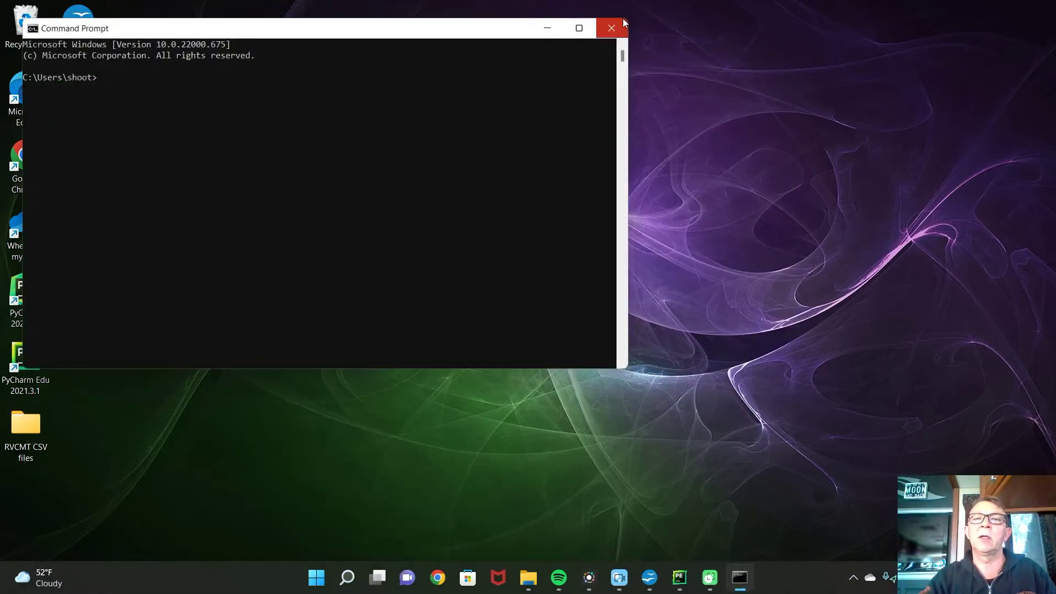
{"action": "left_click", "coordinate": [612, 28]}
Search Windows for Command Prompt and run it as administrator.
{"action": "left_click", "coordinate": [332, 578]}
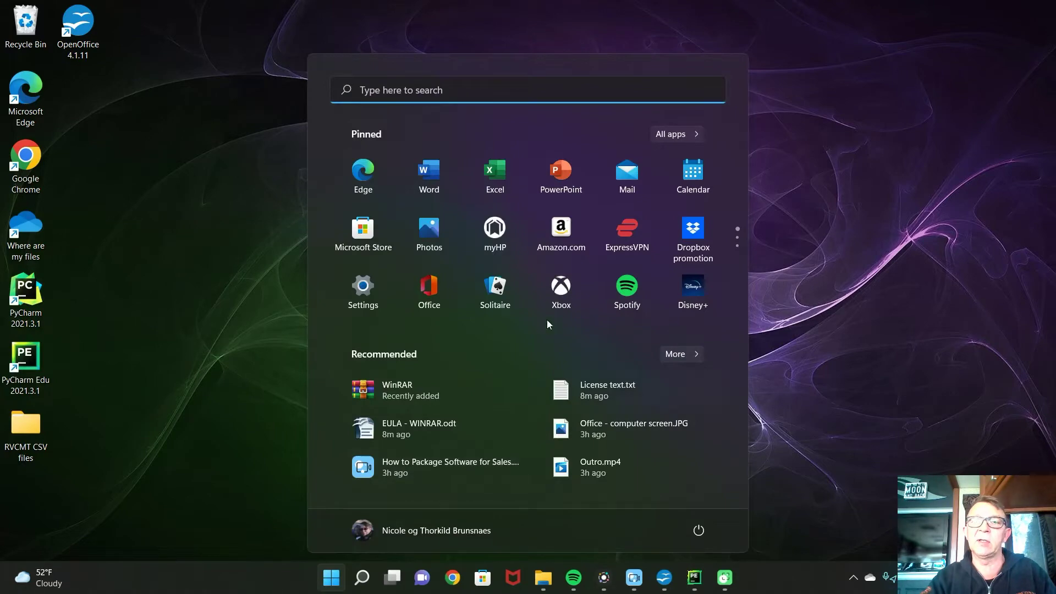
{"action": "left_click", "coordinate": [523, 95]}
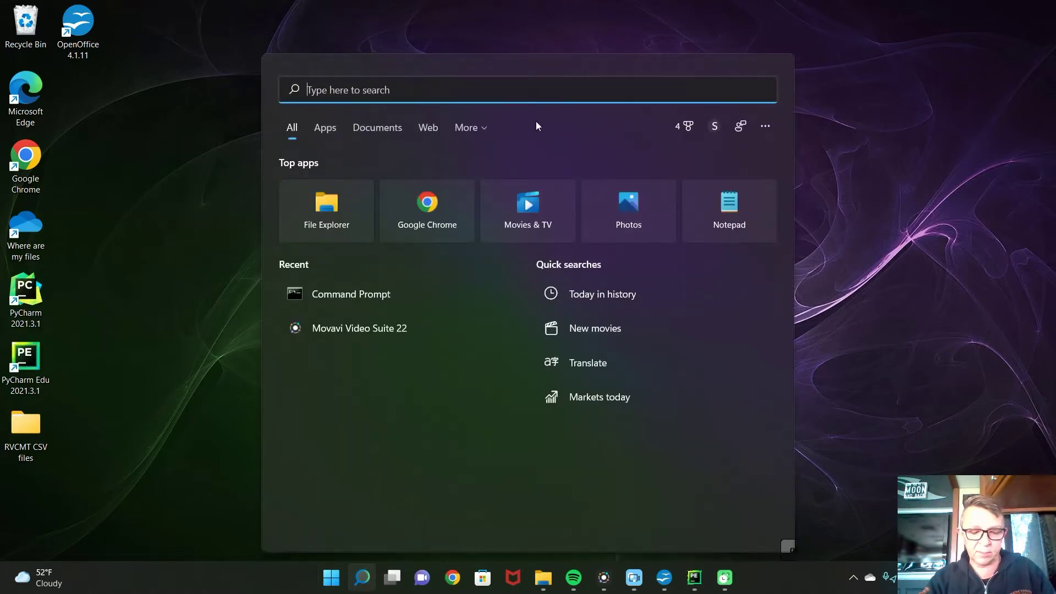
{"action": "type", "text": "command Prompt"}
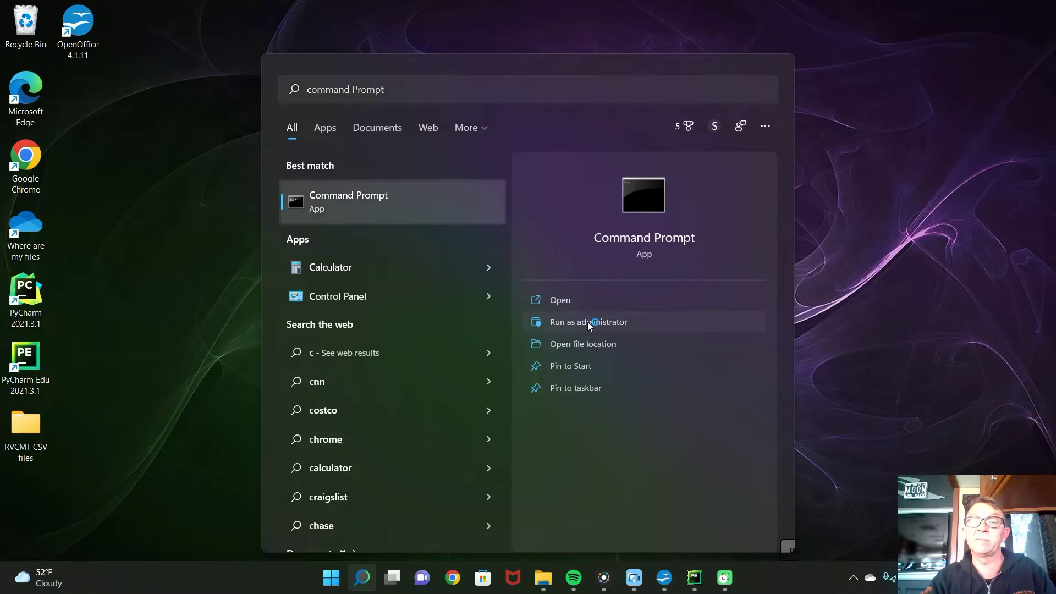
{"action": "left_click", "coordinate": [587, 322]}
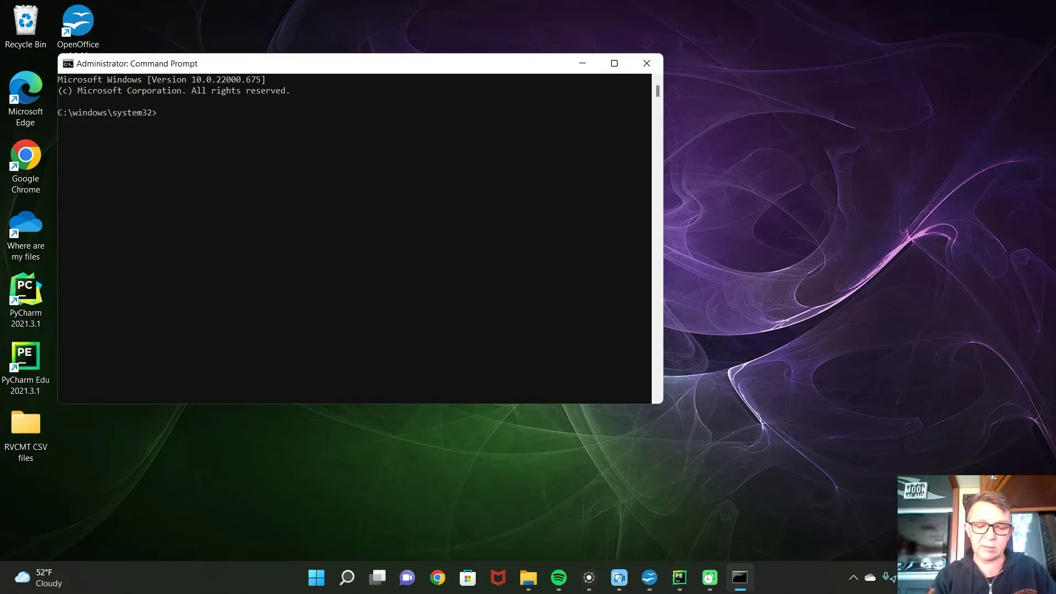
Launch Auto Py to Exe from the command line with the command auto-py-to-exe.
{"action": "type", "text": "aout"}
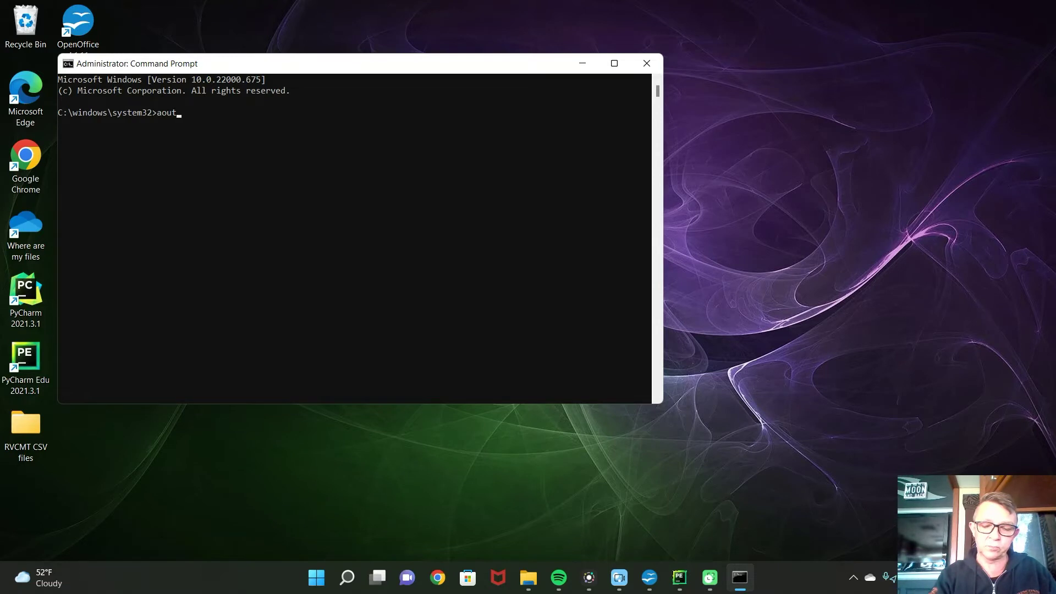
{"action": "type", "text": "o"}
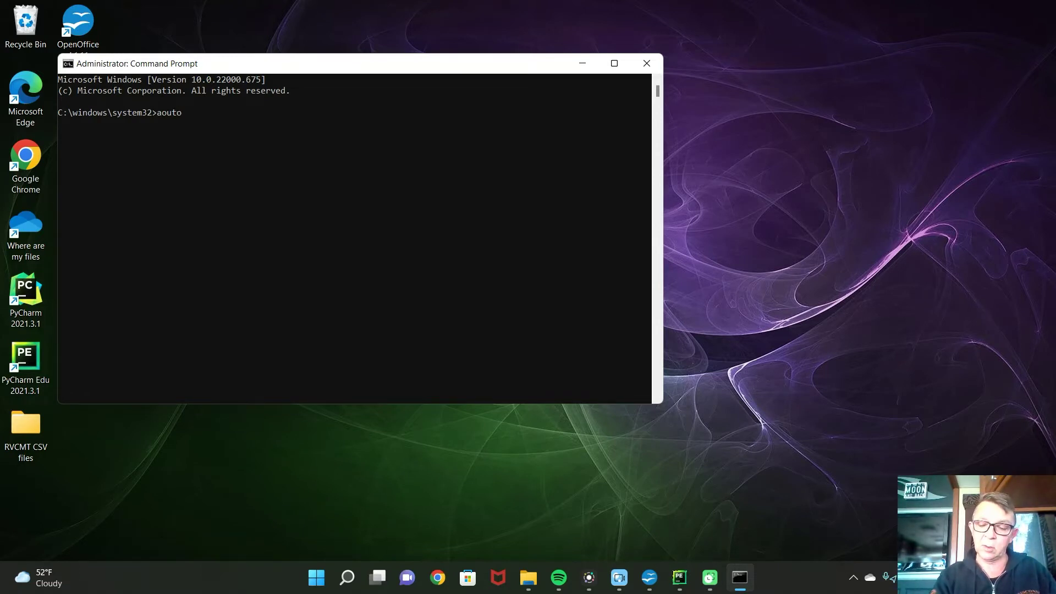
{"action": "type", "text": "-p"}
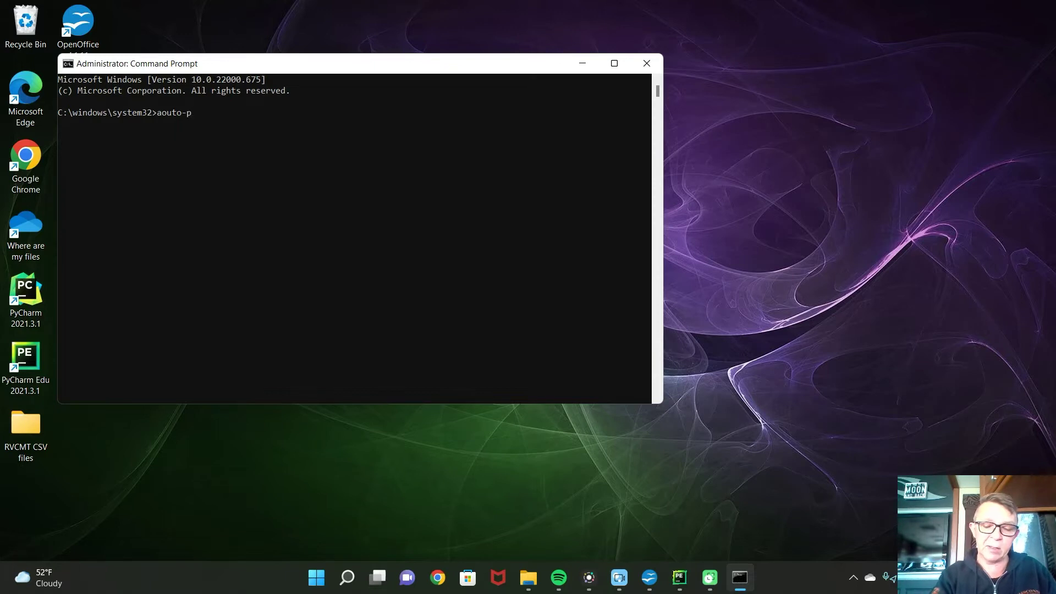
{"action": "type", "text": "y-t"}
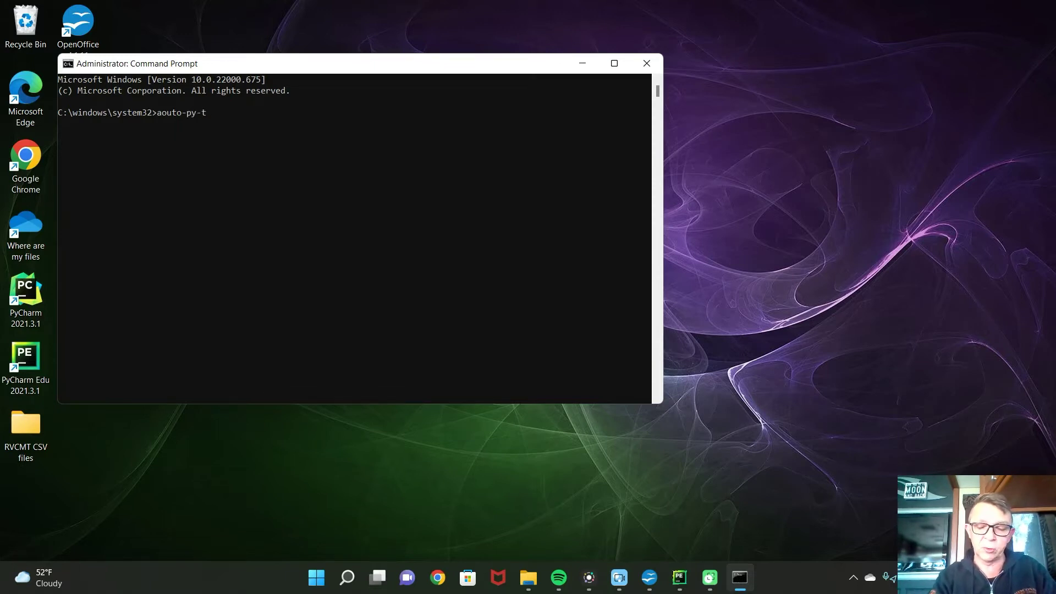
{"action": "type", "text": "o-exe"}
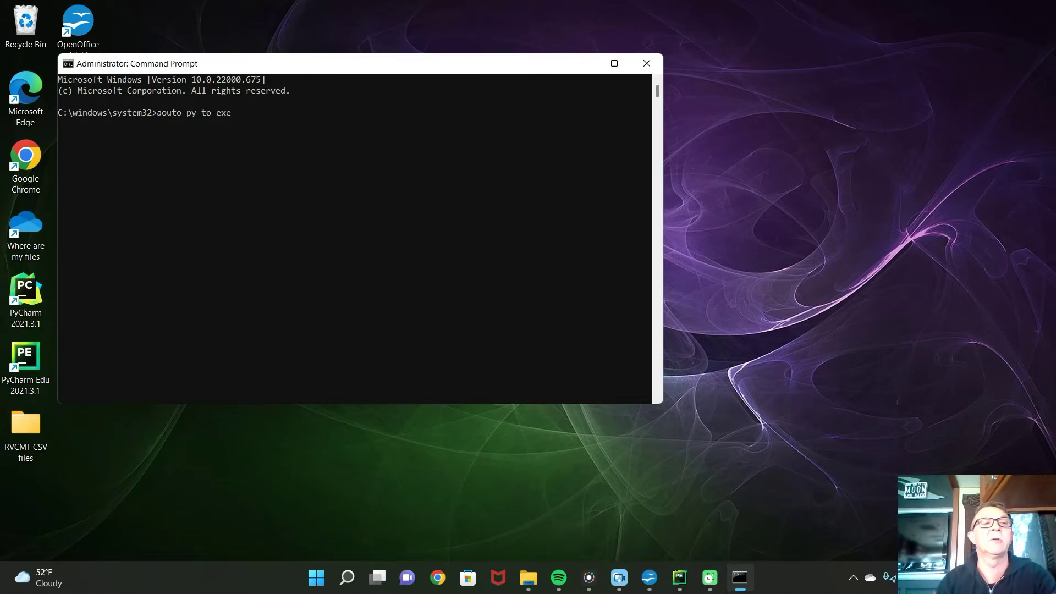
{"action": "key", "text": "Left"}
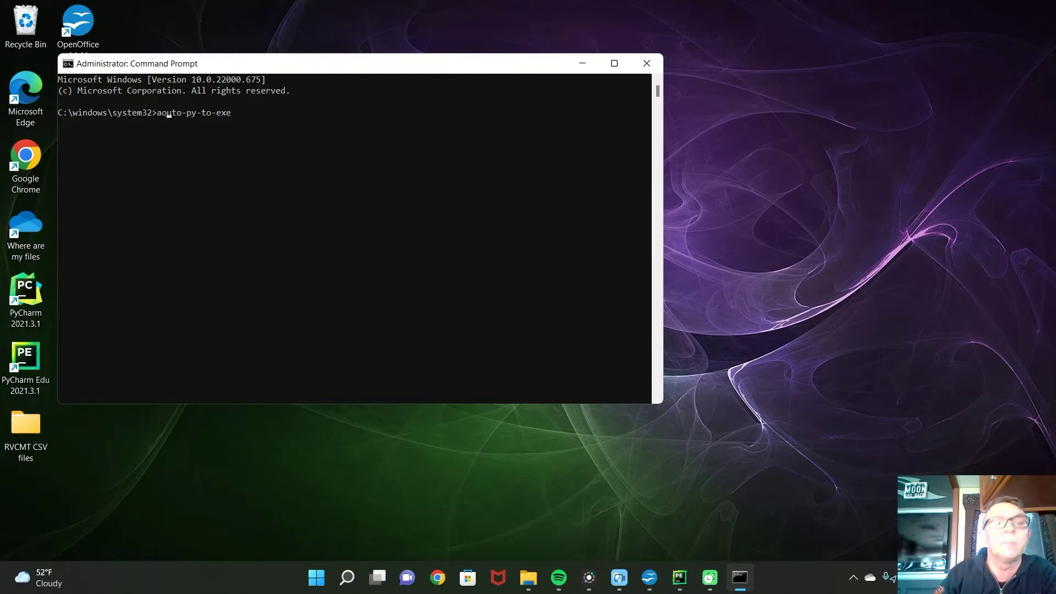
{"action": "key", "text": "BackSpace"}
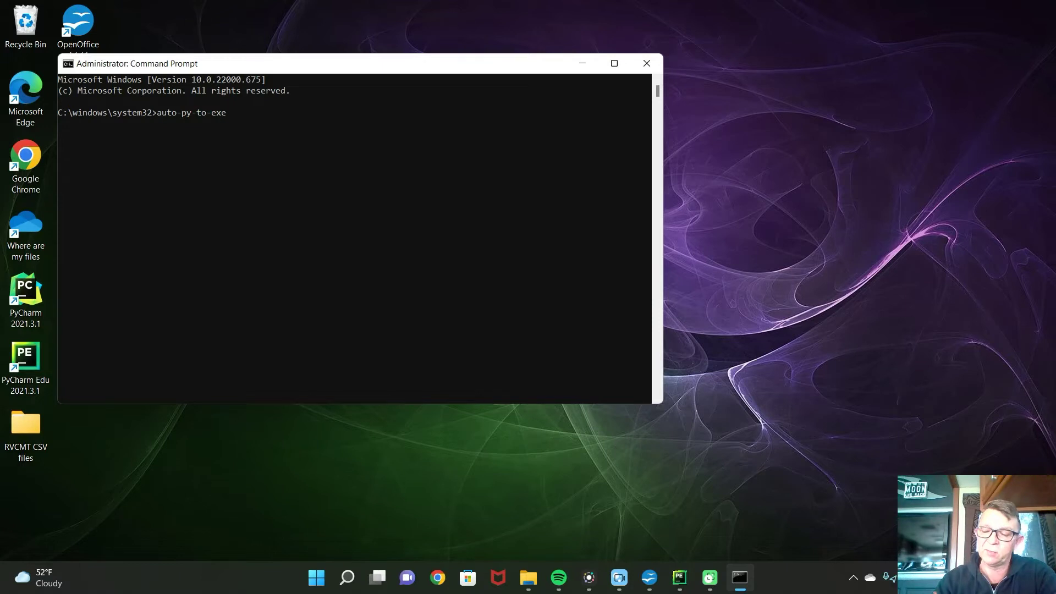
{"action": "key", "text": "Return"}
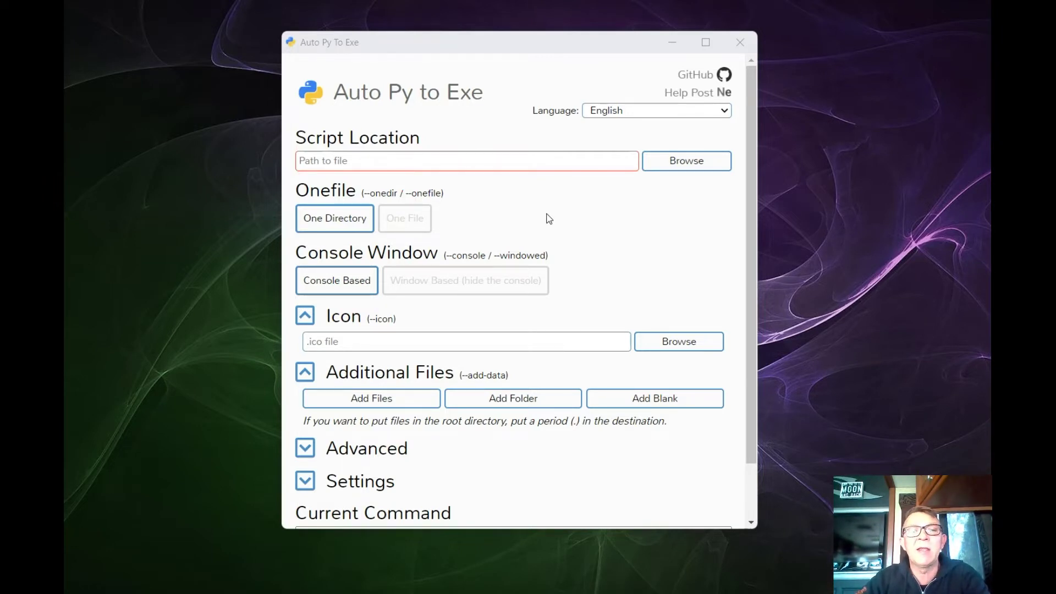
Set the script location to main.py in the RV_Cost_Tracker project folder.
{"action": "left_click", "coordinate": [689, 172]}
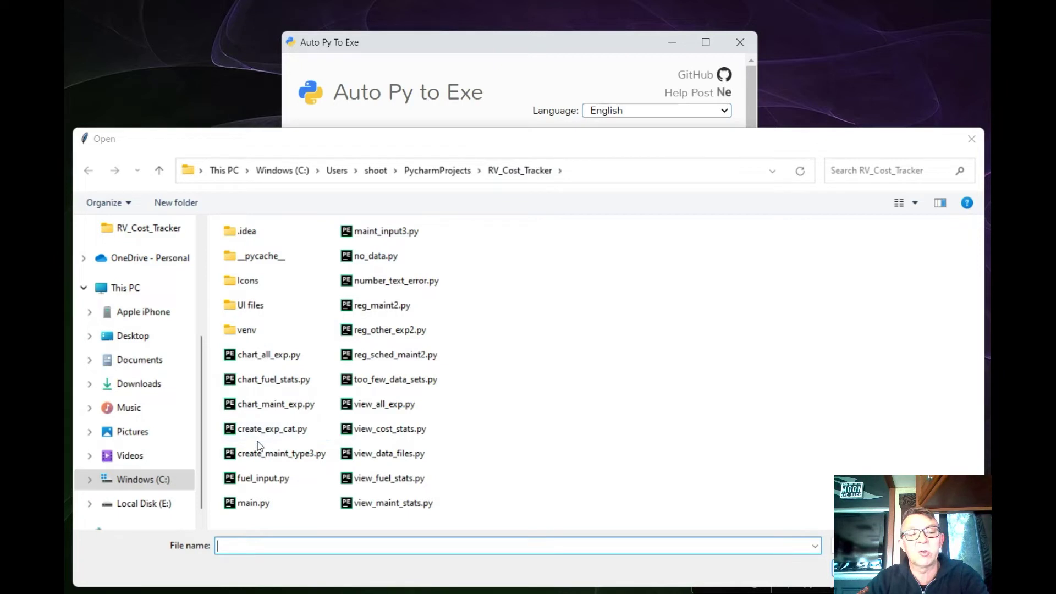
{"action": "left_click", "coordinate": [249, 503]}
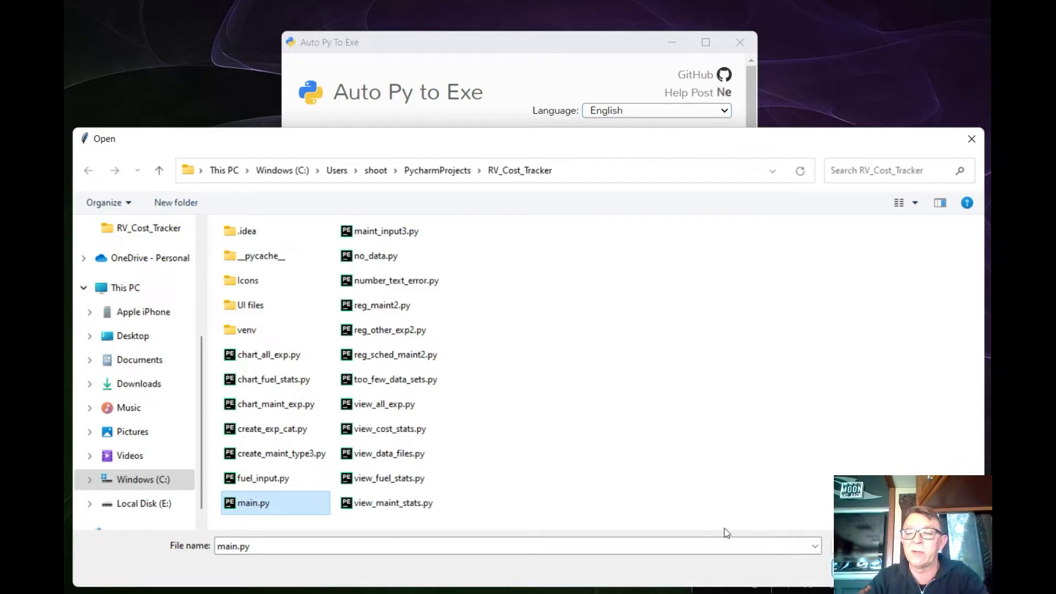
{"action": "key", "text": "Return"}
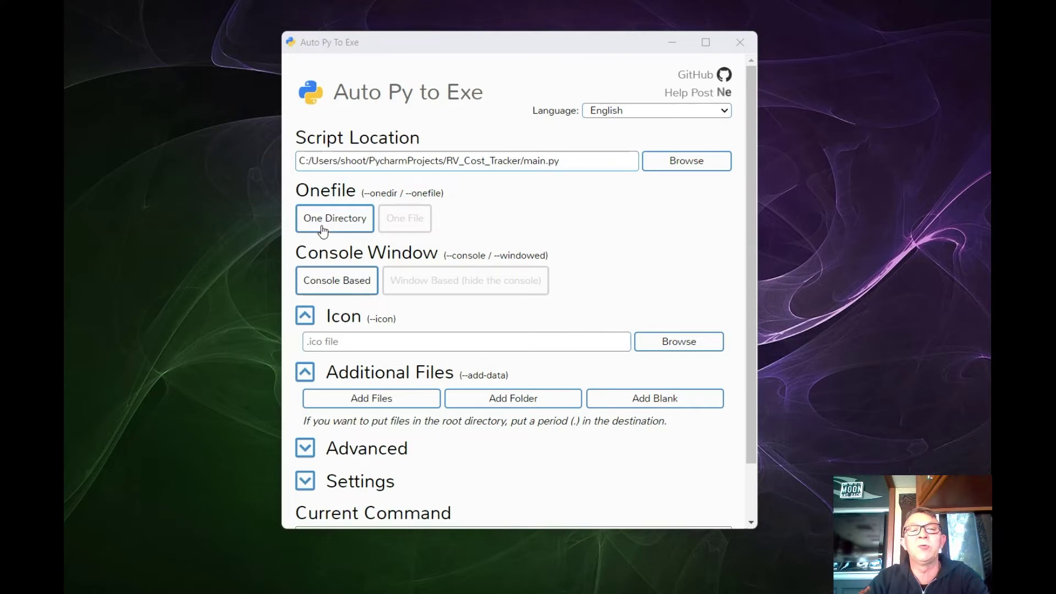
Set the packaging mode to One Directory and the console window to Window Based (hide the console).
{"action": "left_click", "coordinate": [393, 232]}
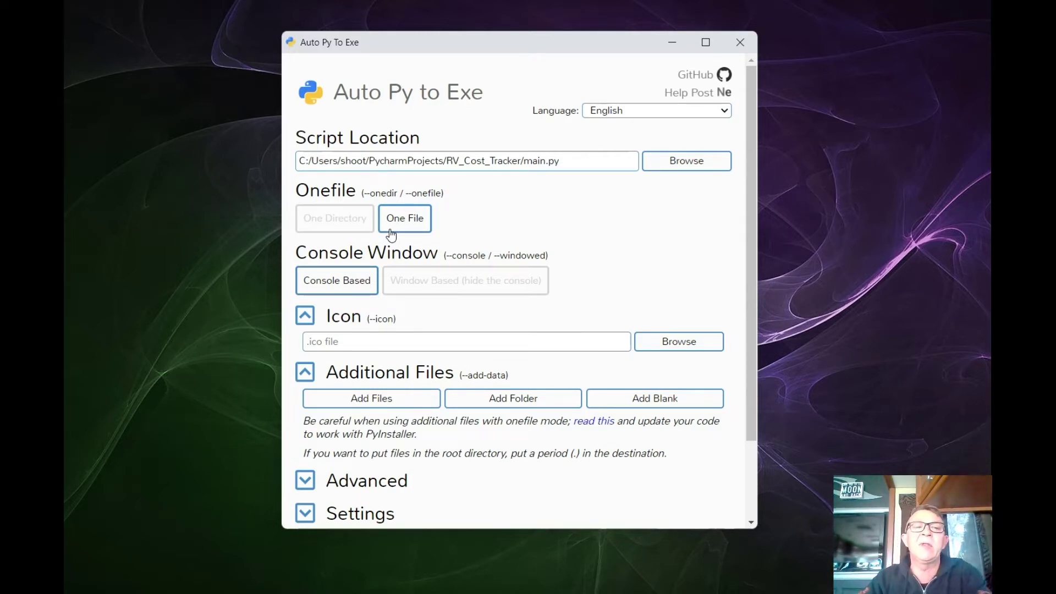
{"action": "left_click", "coordinate": [358, 228]}
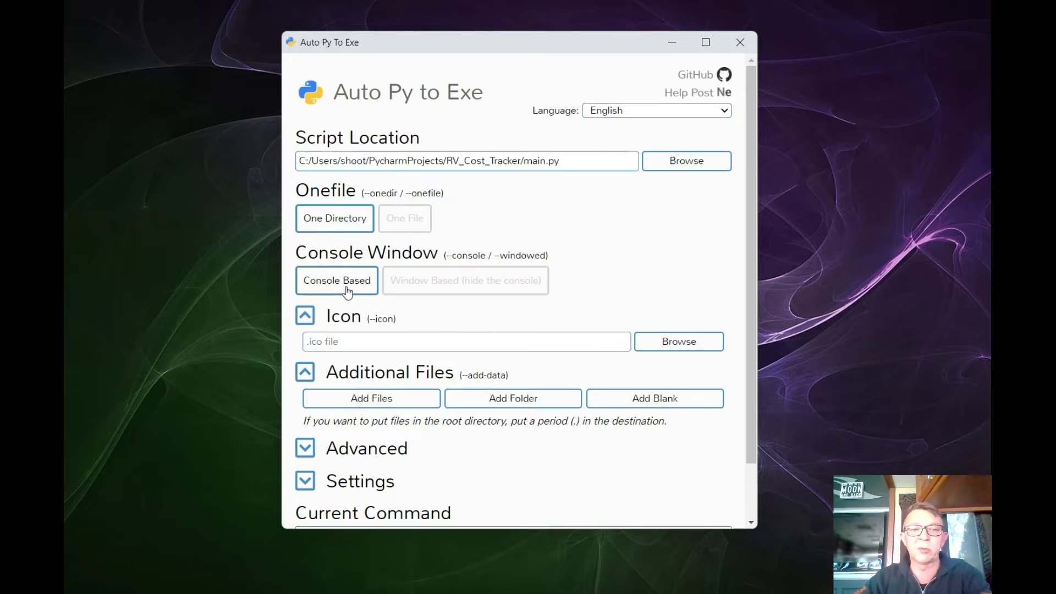
{"action": "left_click", "coordinate": [406, 291]}
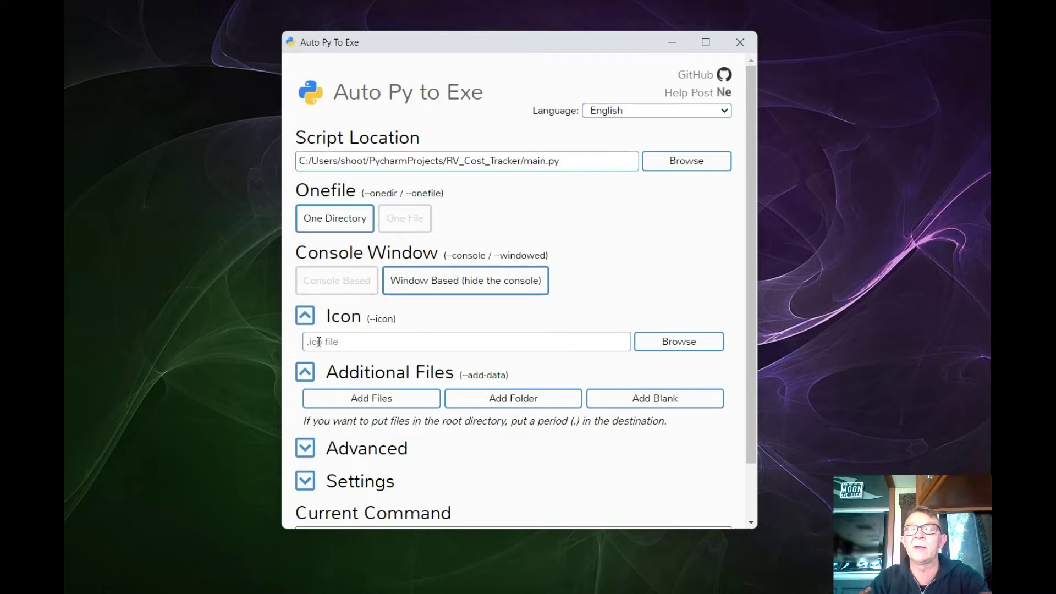
Set the executable's icon to Icon.ico from the RV_Cost_Tracker project folder.
{"action": "left_click", "coordinate": [679, 342]}
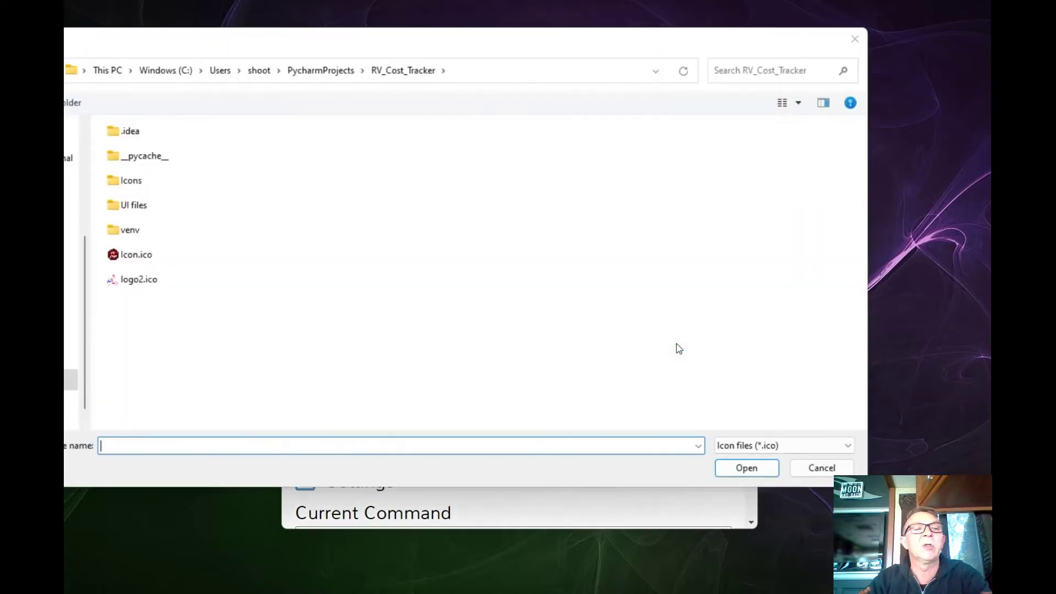
{"action": "left_click", "coordinate": [113, 256]}
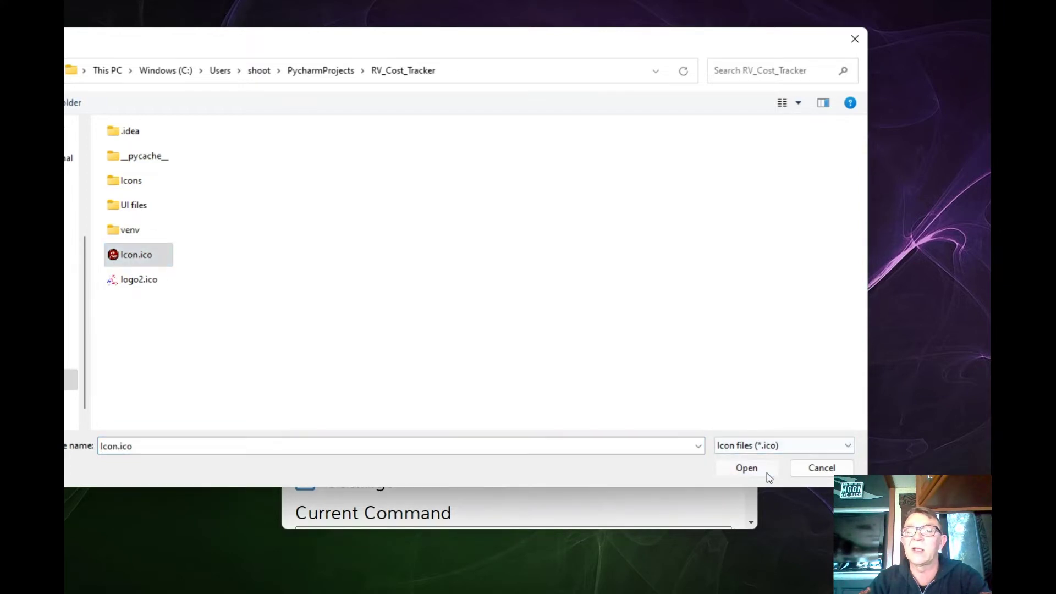
{"action": "left_click", "coordinate": [766, 475]}
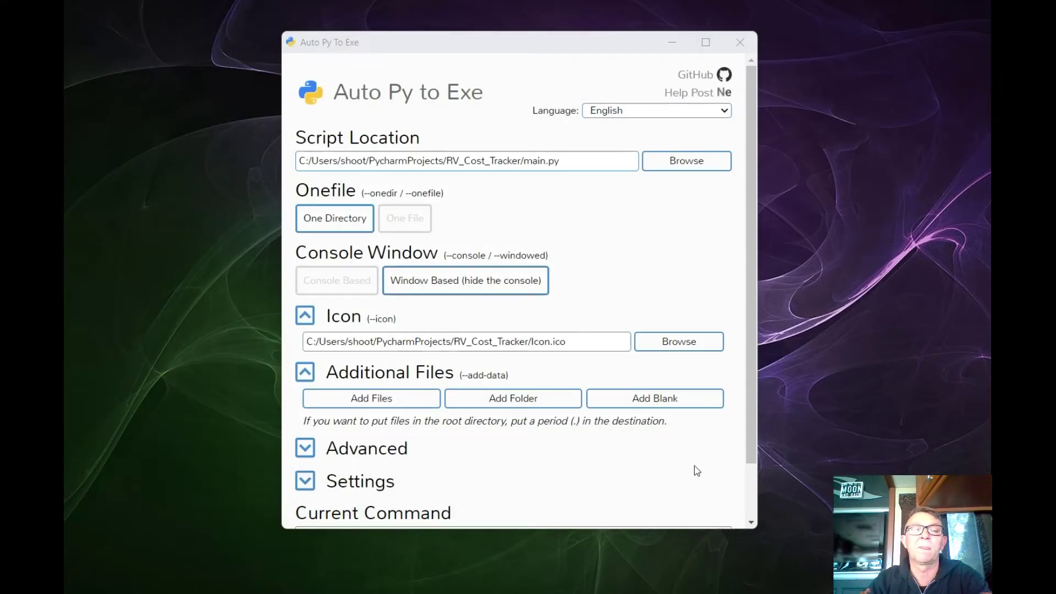
Open the file chooser for additional files in the RV_Cost_Tracker folder and bring its full file list into view.
{"action": "left_click", "coordinate": [305, 373]}
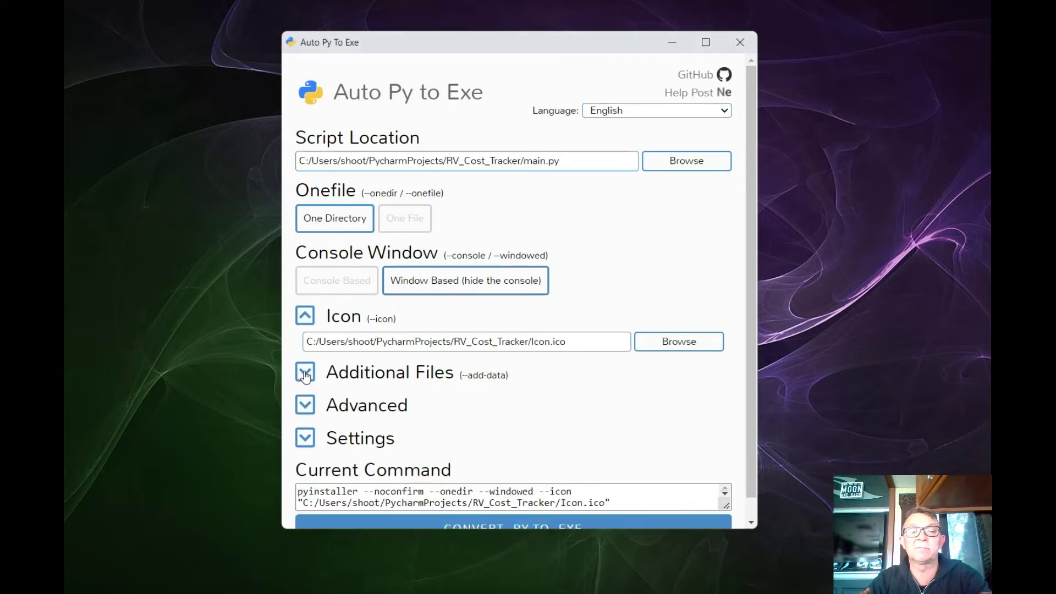
{"action": "left_click", "coordinate": [305, 373]}
{"action": "left_click", "coordinate": [365, 400]}
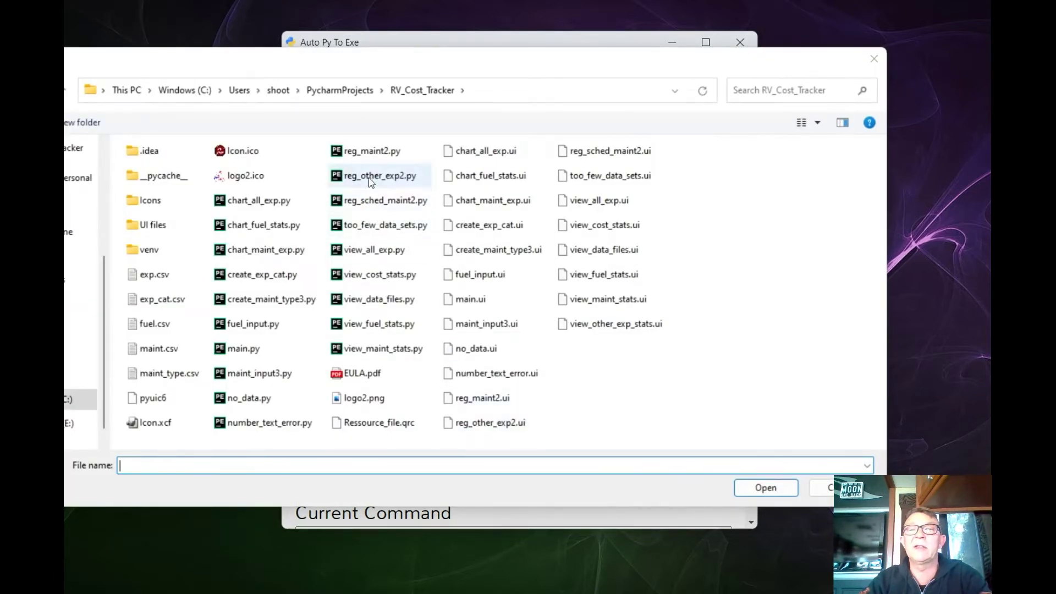
{"action": "left_click_drag", "start_coordinate": [365, 66], "coordinate": [457, 57]}
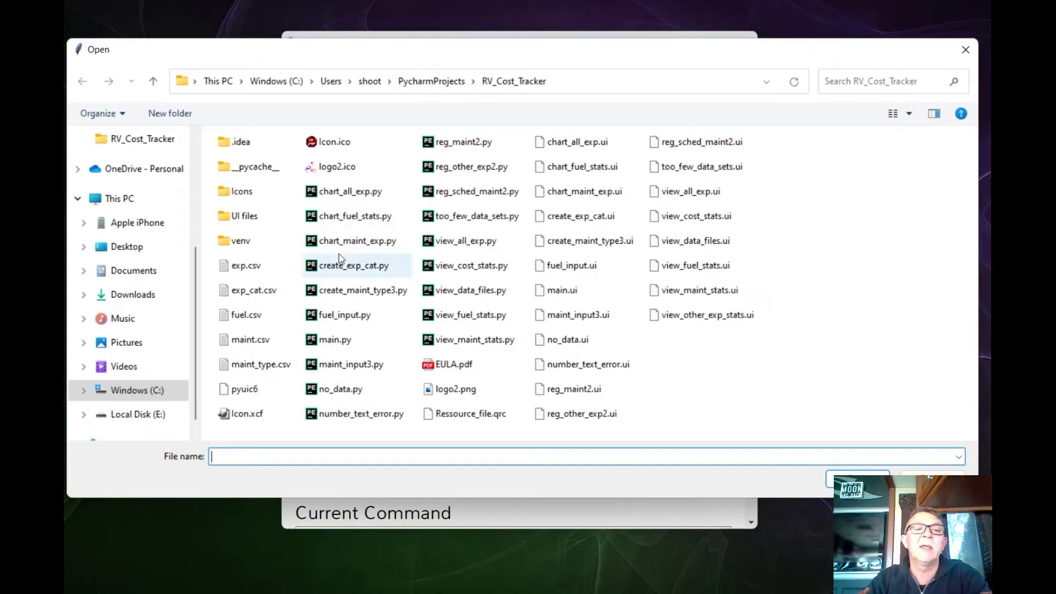
{"action": "left_click", "coordinate": [224, 267]}
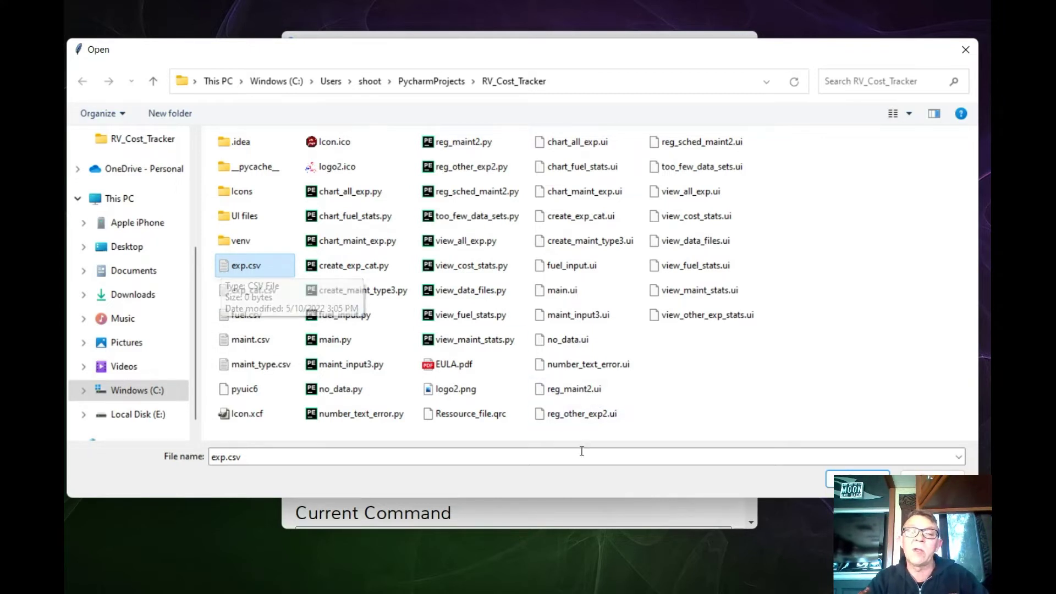
{"action": "left_click", "coordinate": [428, 417], "text": "shift"}
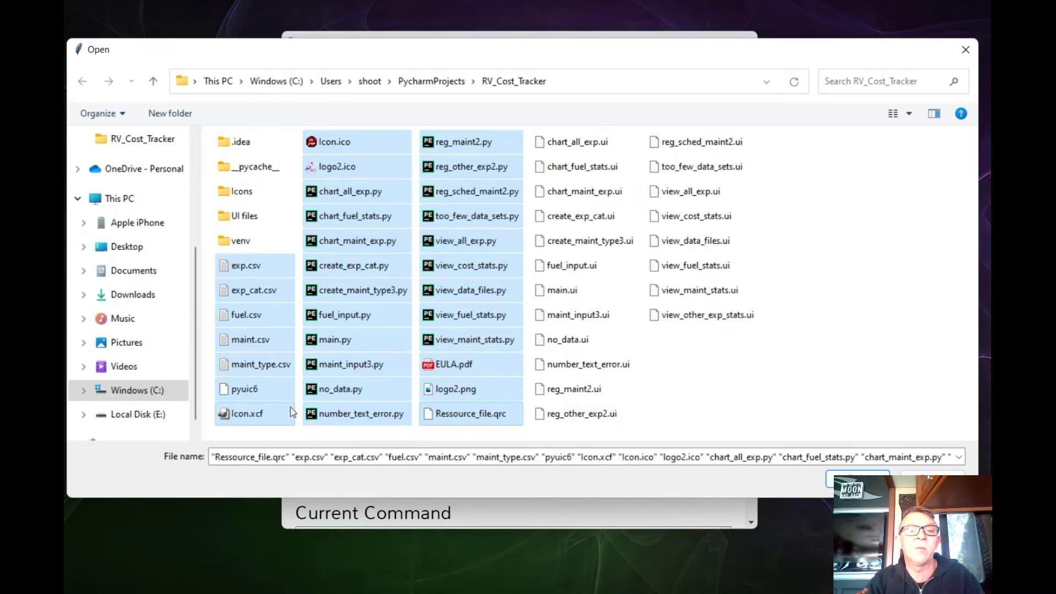
{"action": "left_click", "coordinate": [348, 167], "text": "ctrl"}
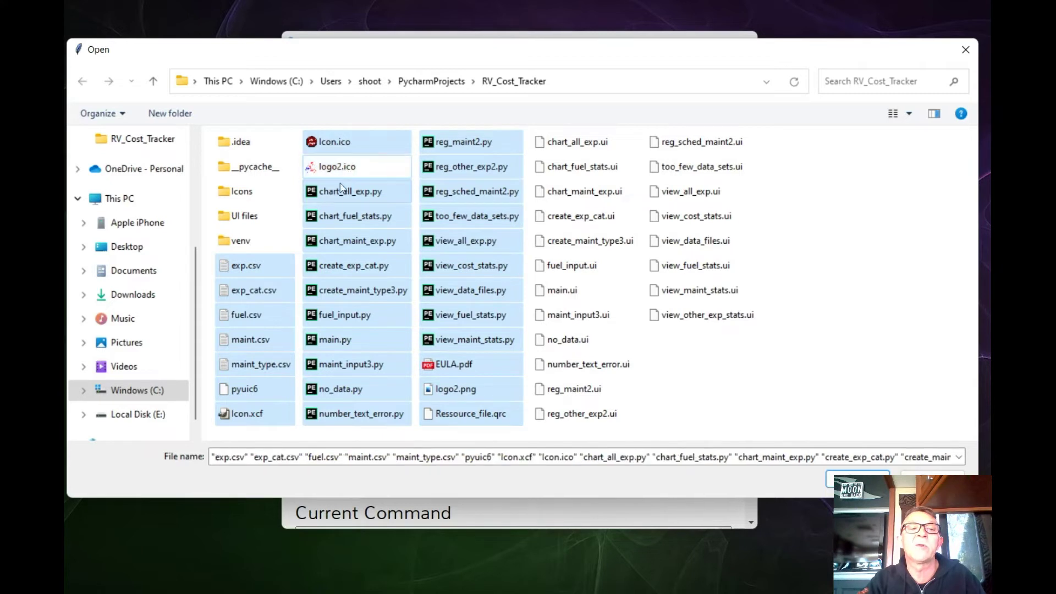
{"action": "left_click", "coordinate": [254, 421], "text": "ctrl"}
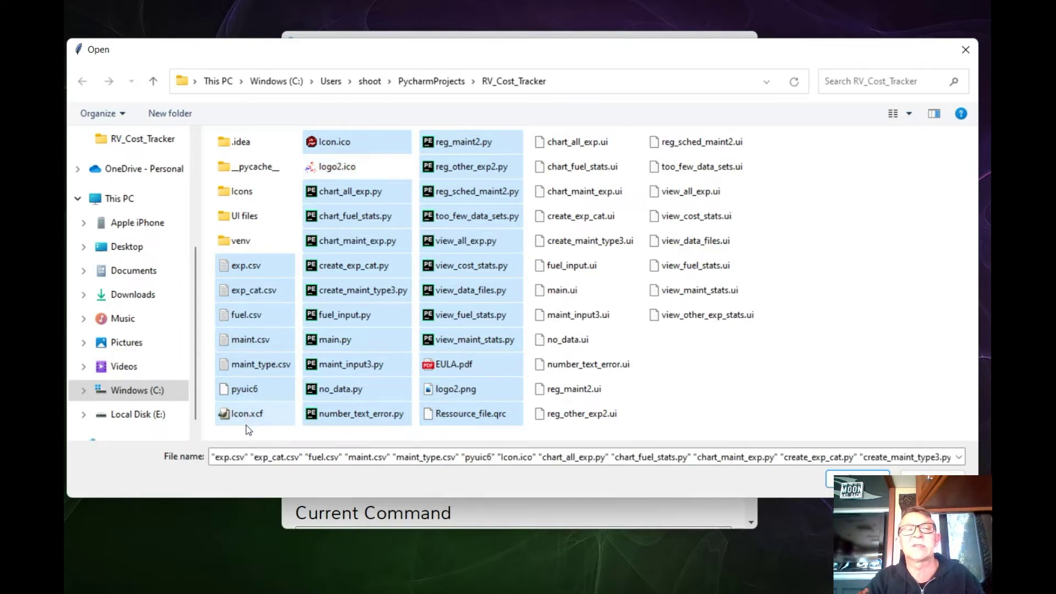
{"action": "left_click", "coordinate": [735, 382]}
Add the project files from exp.csv through Ressource_file.qrc as additional files, leaving out Icon.xcf and logo2.ico.
{"action": "left_click", "coordinate": [241, 267]}
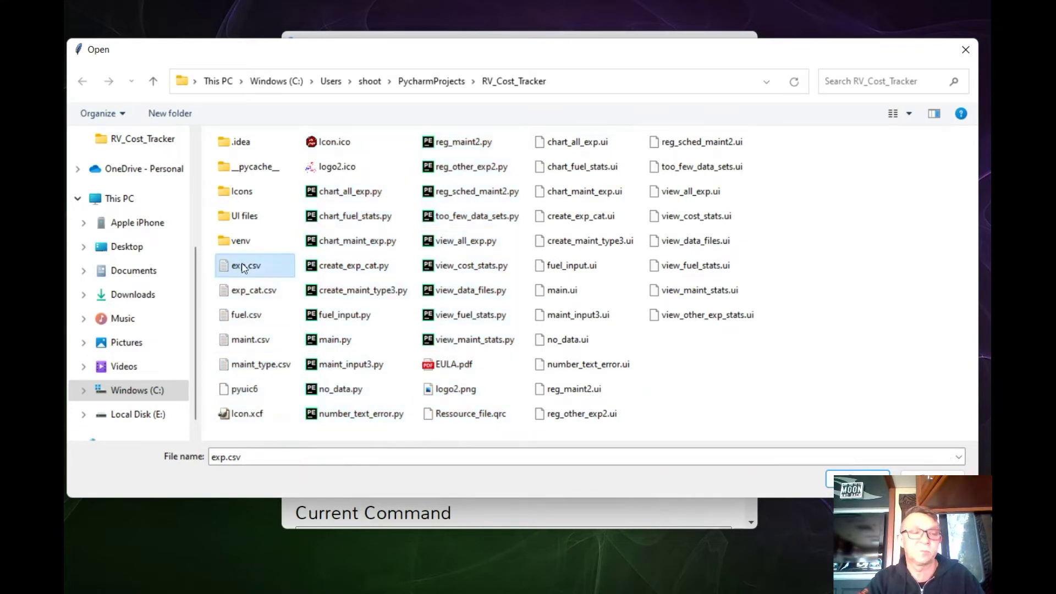
{"action": "left_click", "coordinate": [454, 422], "text": "shift"}
{"action": "left_click", "coordinate": [252, 415], "text": "ctrl"}
{"action": "left_click", "coordinate": [336, 175], "text": "ctrl"}
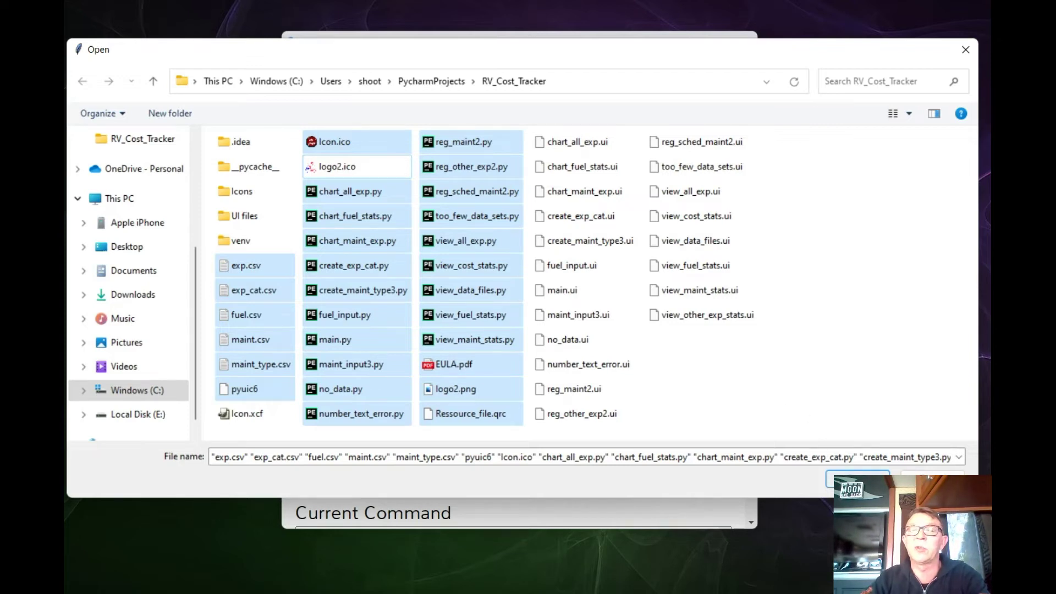
{"action": "left_click", "coordinate": [858, 480]}
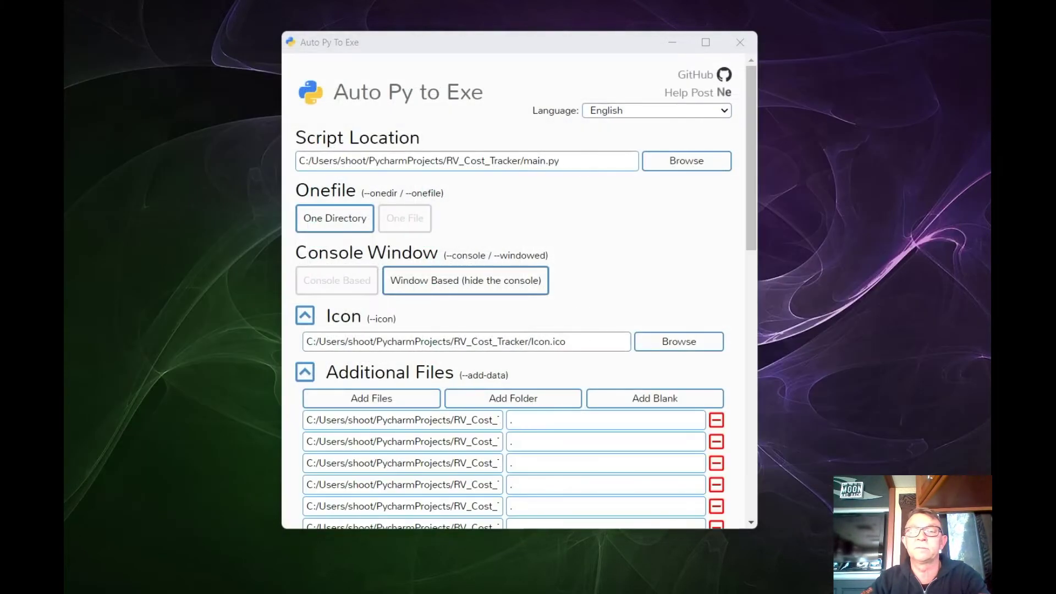
Set the output directory in the settings to the Program Files folder on drive C.
{"action": "left_click_drag", "start_coordinate": [748, 228], "coordinate": [770, 339]}
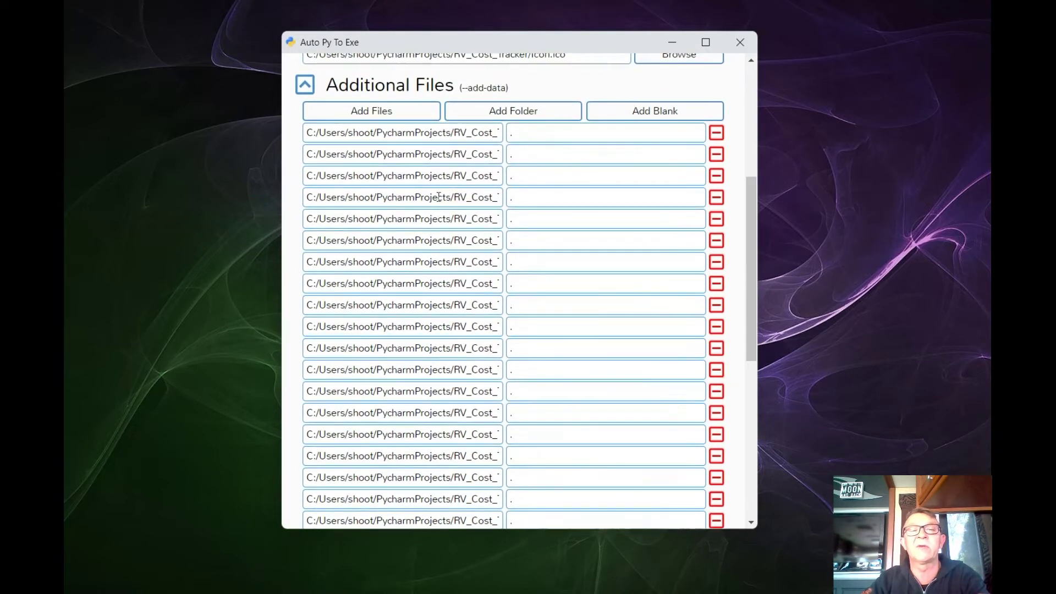
{"action": "left_click_drag", "start_coordinate": [751, 321], "coordinate": [760, 483]}
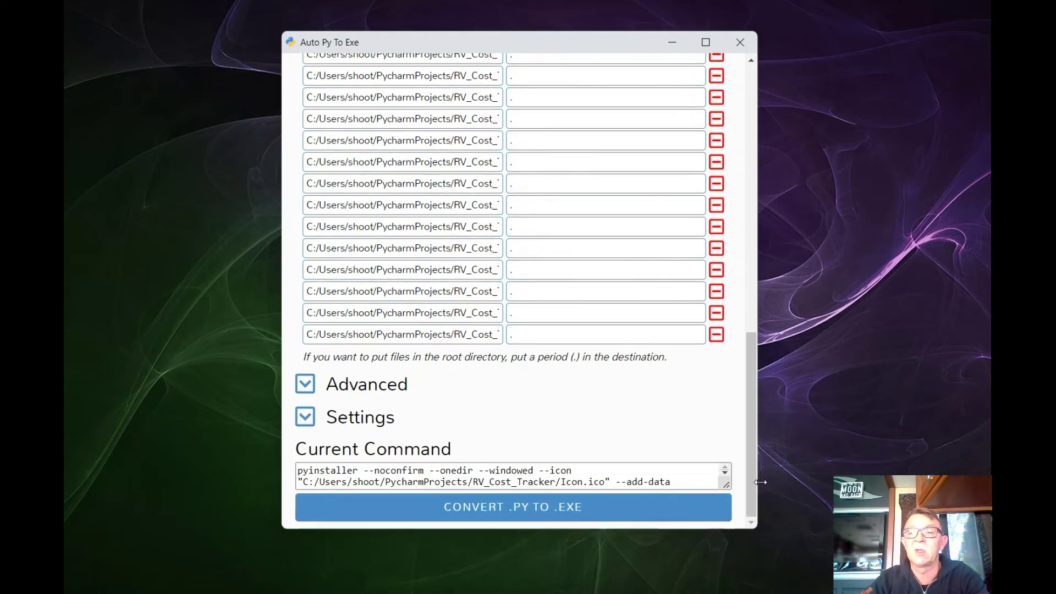
{"action": "left_click", "coordinate": [305, 387]}
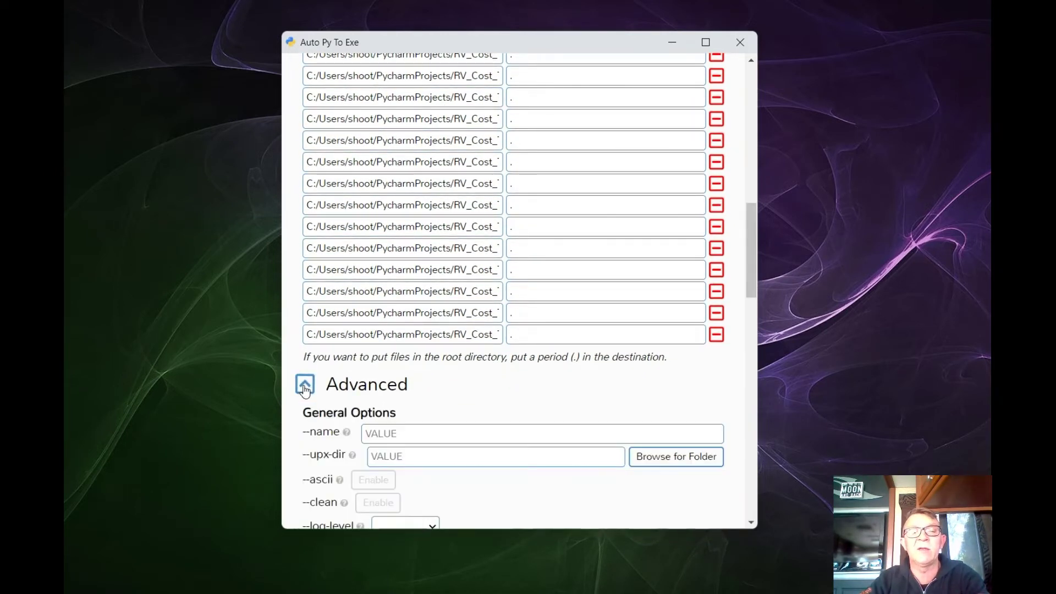
{"action": "left_click", "coordinate": [305, 386]}
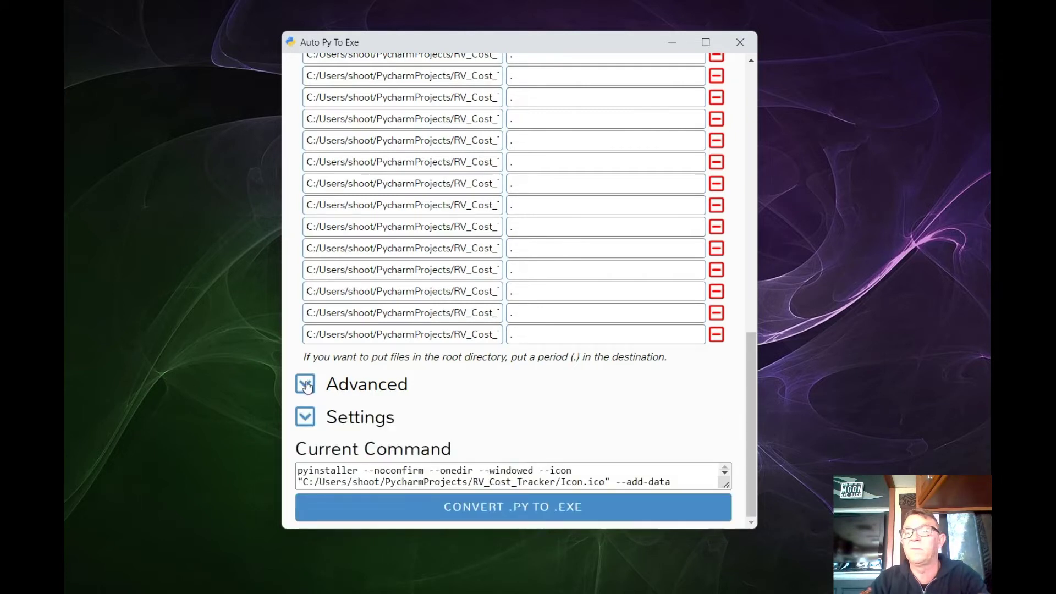
{"action": "left_click", "coordinate": [305, 419]}
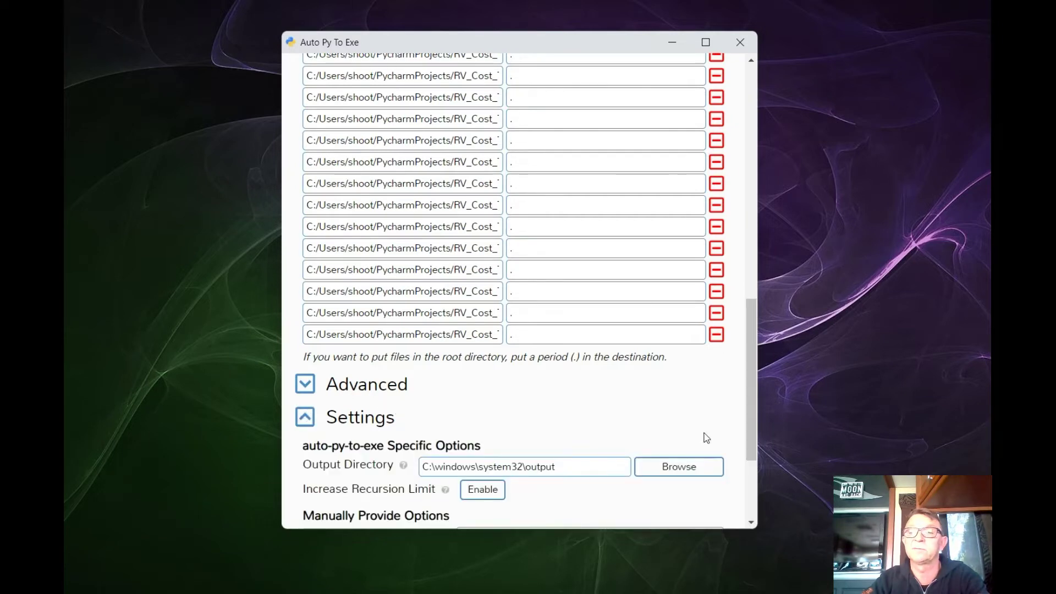
{"action": "scroll", "coordinate": [724, 415], "scroll_direction": "down", "scroll_amount": 3}
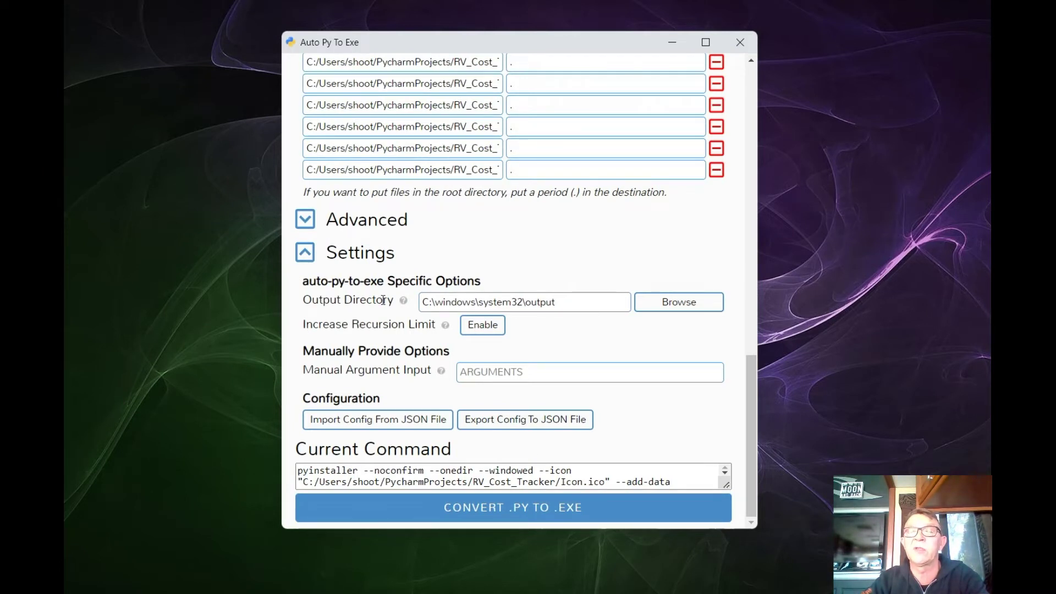
{"action": "left_click", "coordinate": [663, 308]}
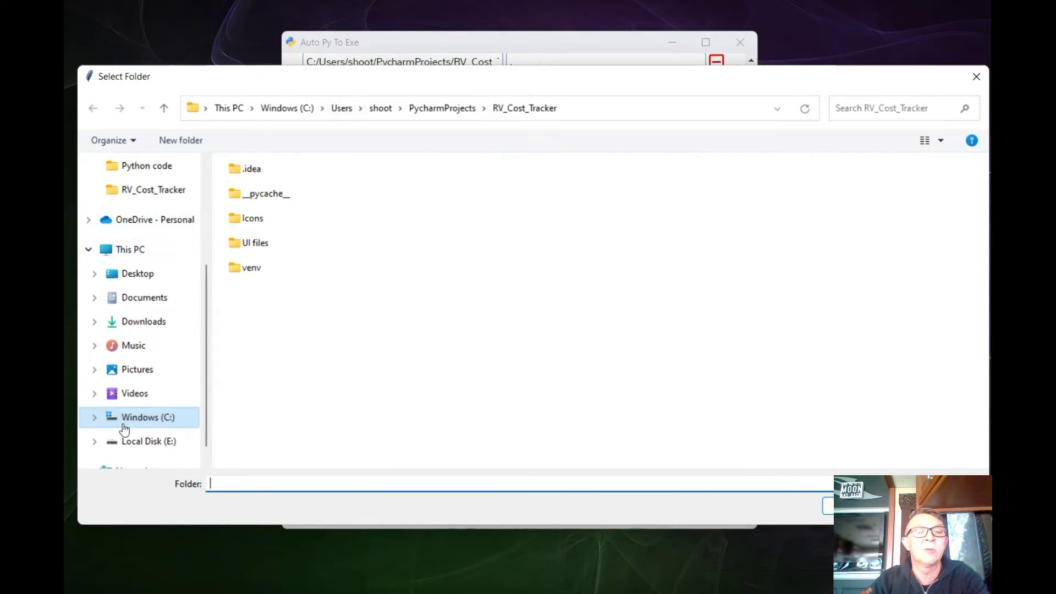
{"action": "left_click", "coordinate": [130, 429]}
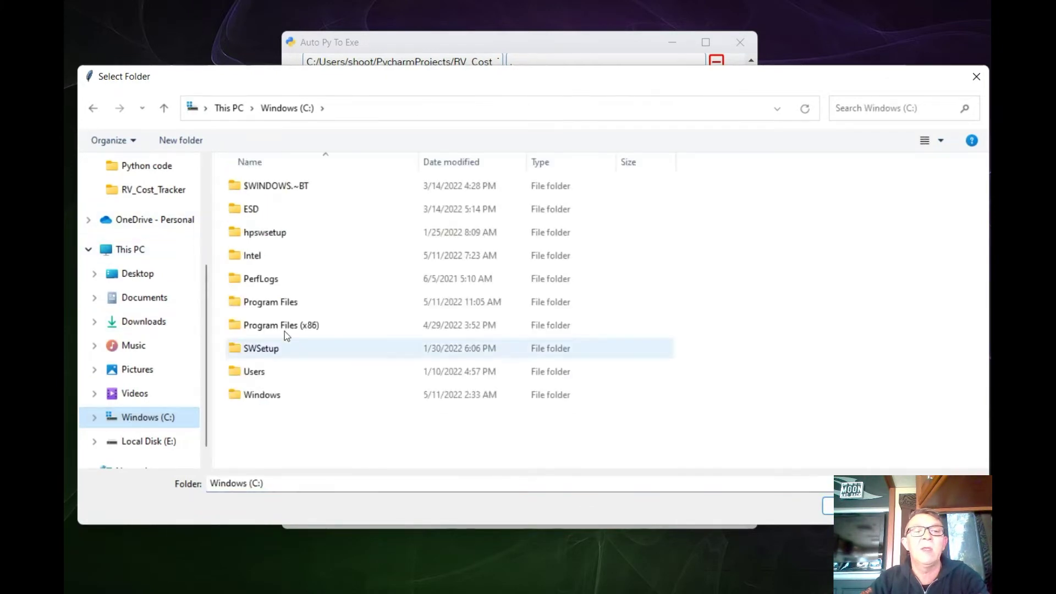
{"action": "double_click", "coordinate": [260, 302]}
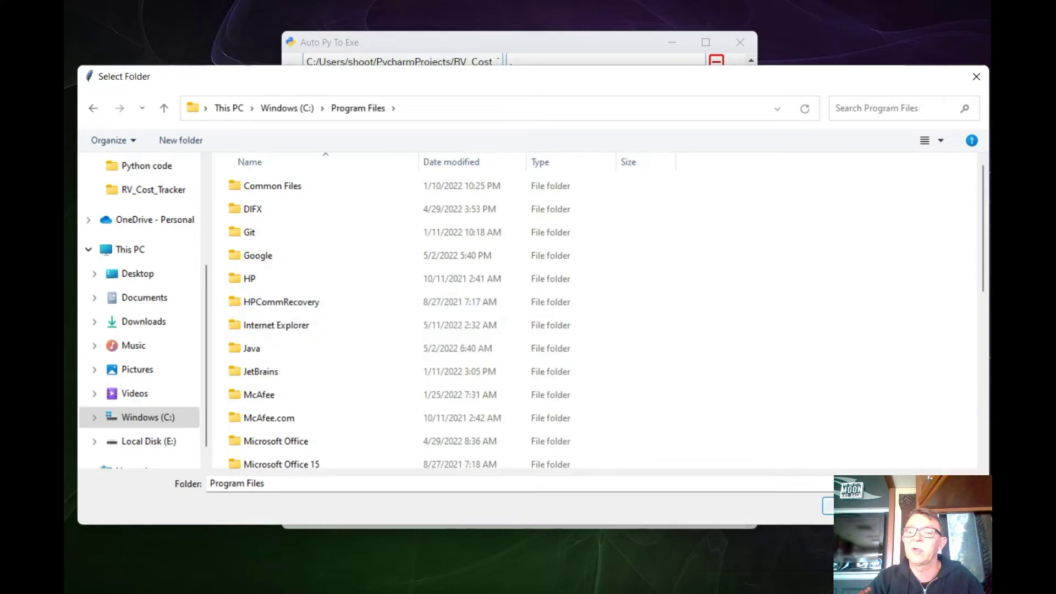
{"action": "left_click", "coordinate": [942, 507]}
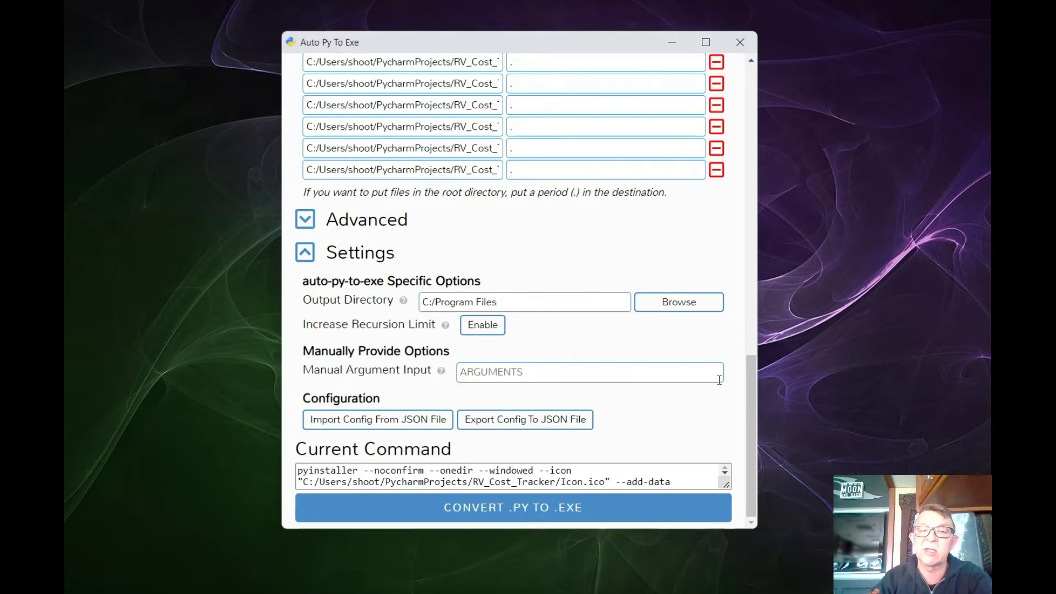
Extend the output directory path with the subfolder RV CMT, giving C:/Program Files/RV CMT.
{"action": "type", "text": "/RC CMT"}
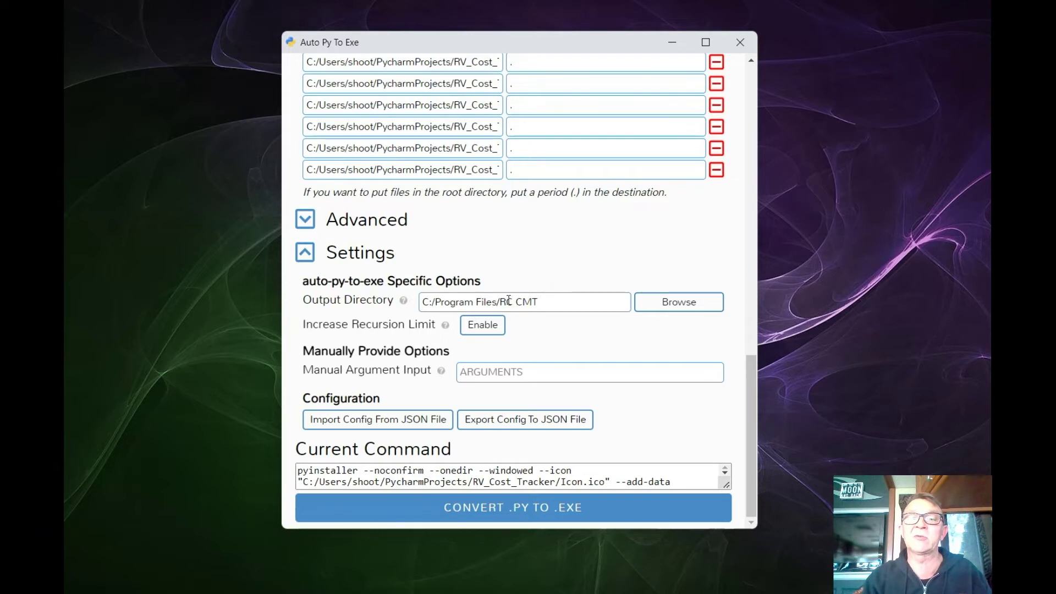
{"action": "left_click", "coordinate": [512, 303]}
{"action": "key", "text": "BackSpace"}
{"action": "type", "text": "V"}
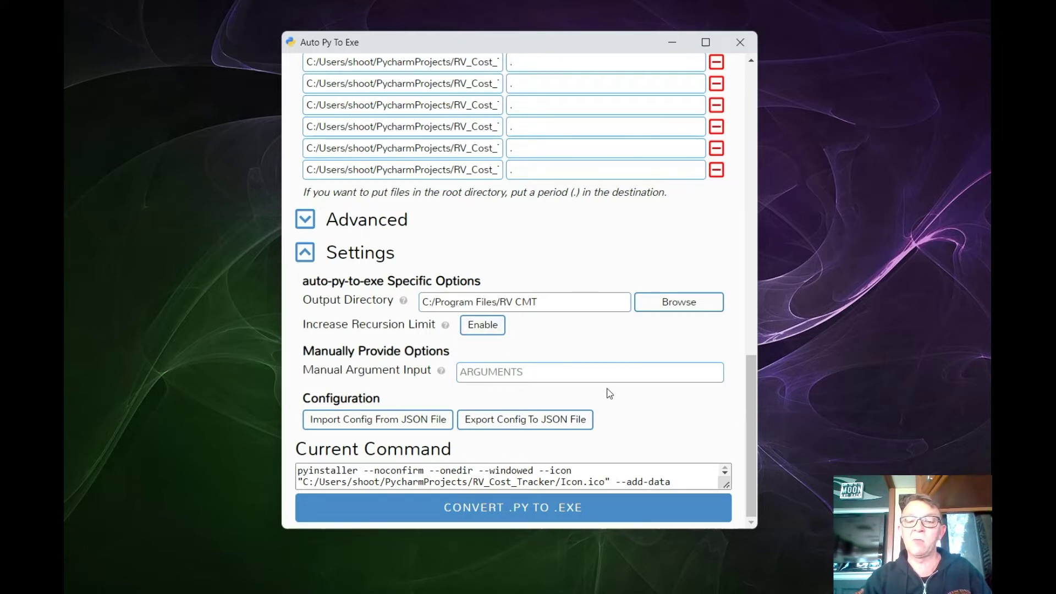
Convert the script to an executable, open its output folder and minimize the converter window.
{"action": "left_click", "coordinate": [548, 518]}
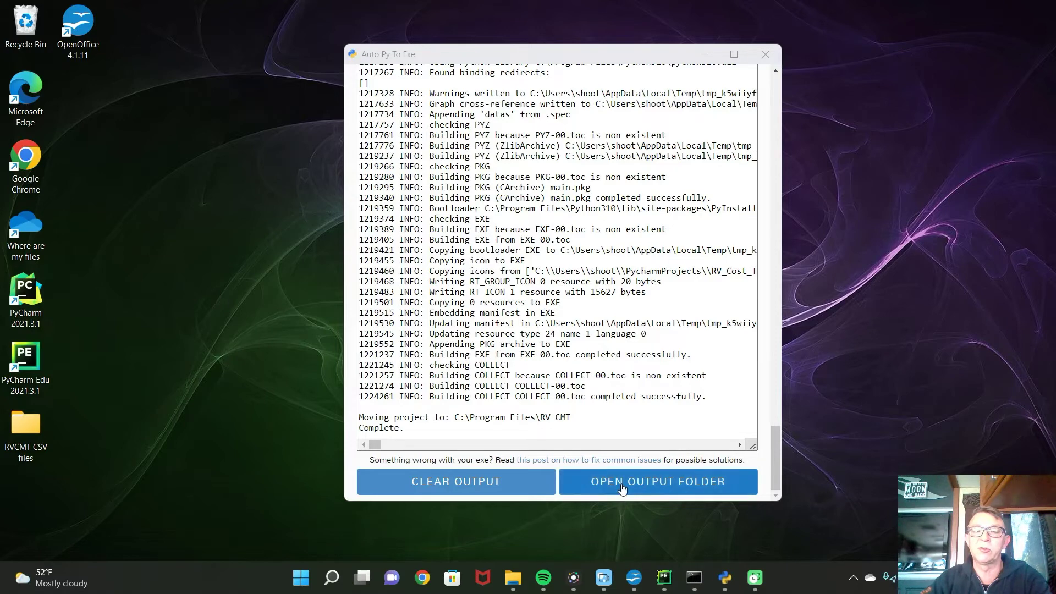
{"action": "left_click", "coordinate": [652, 484]}
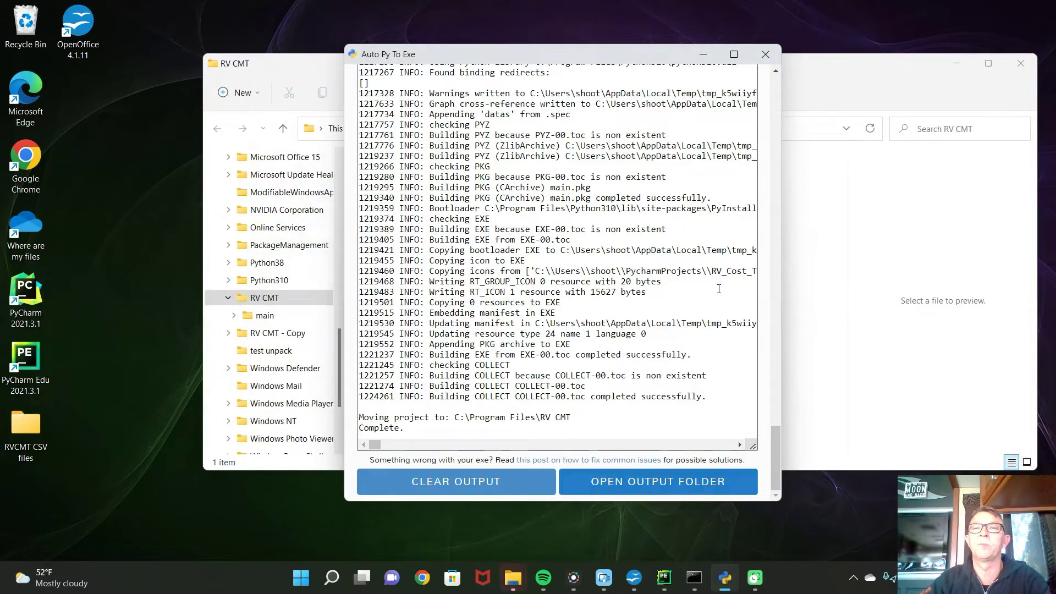
{"action": "left_click", "coordinate": [702, 55]}
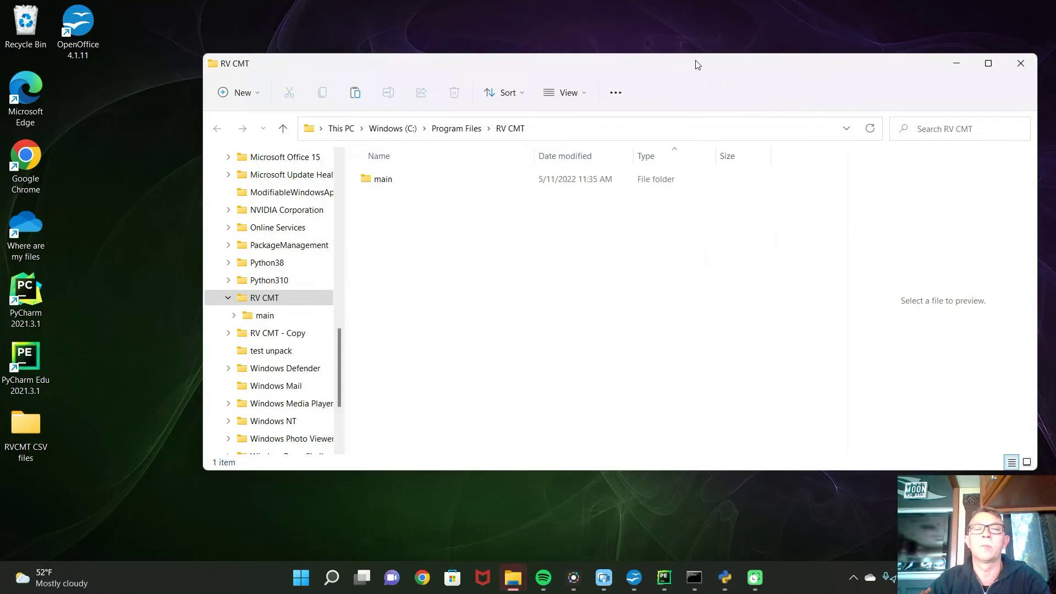
Examine the RV CMT folder's location in Program Files and the packaged files inside its main subfolder.
{"action": "left_click", "coordinate": [284, 130]}
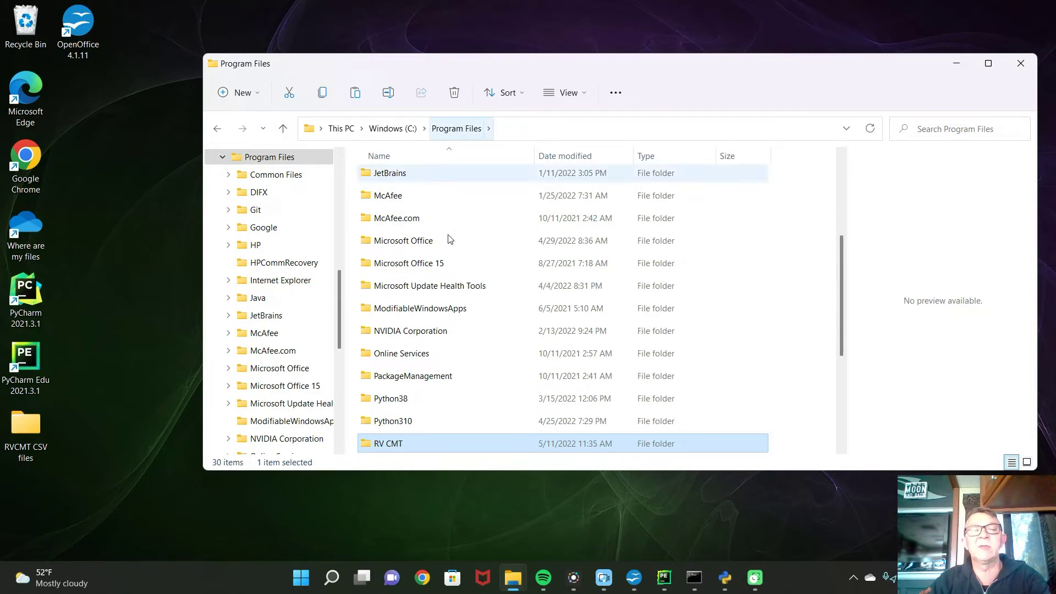
{"action": "scroll", "coordinate": [425, 338], "scroll_direction": "down", "scroll_amount": 1}
{"action": "scroll", "coordinate": [405, 370], "scroll_direction": "up", "scroll_amount": 1}
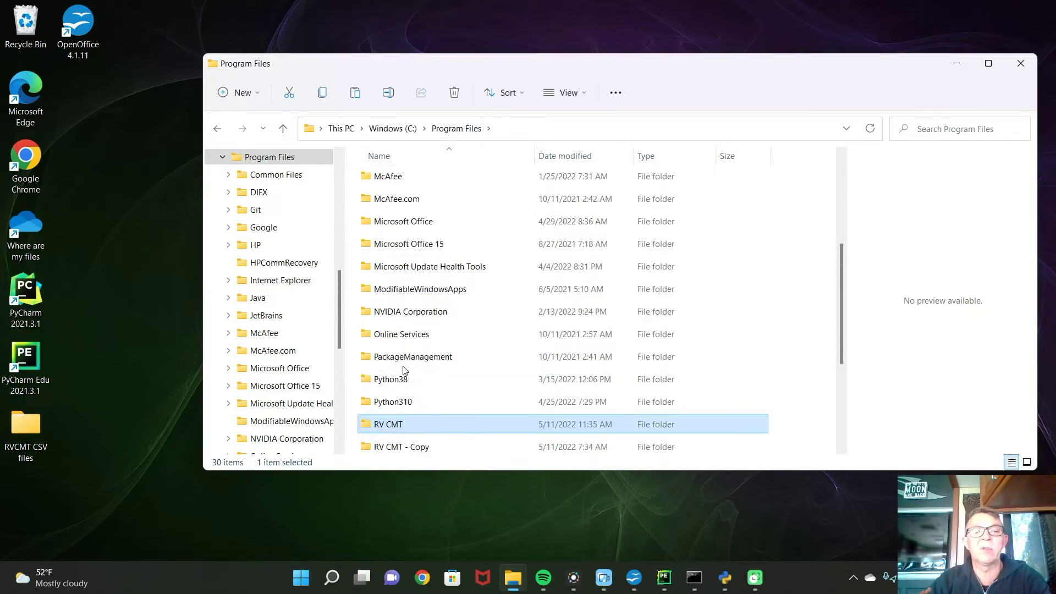
{"action": "mouse_move", "coordinate": [395, 429]}
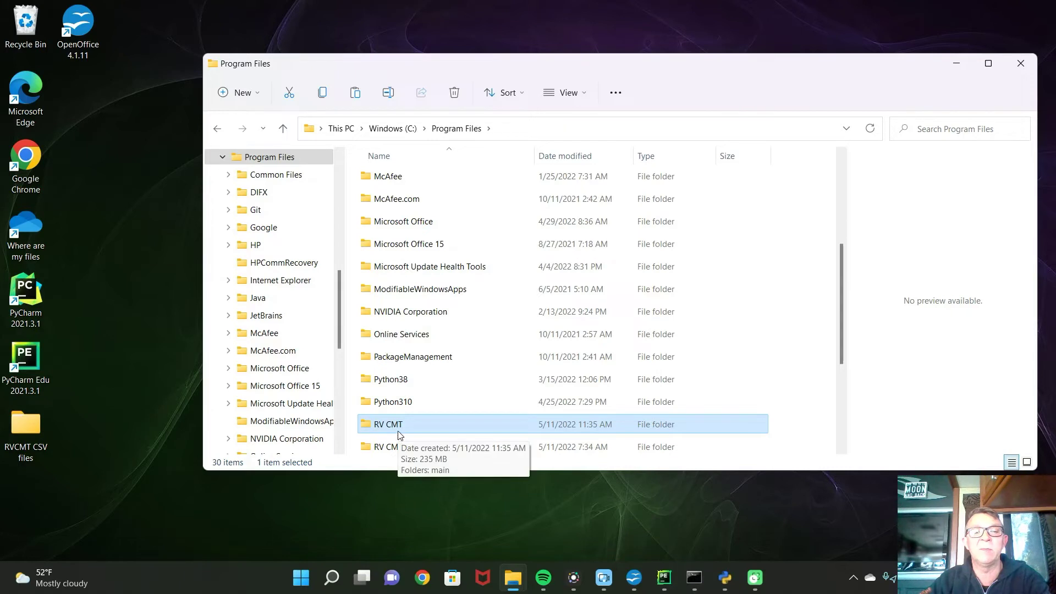
{"action": "double_click", "coordinate": [394, 426]}
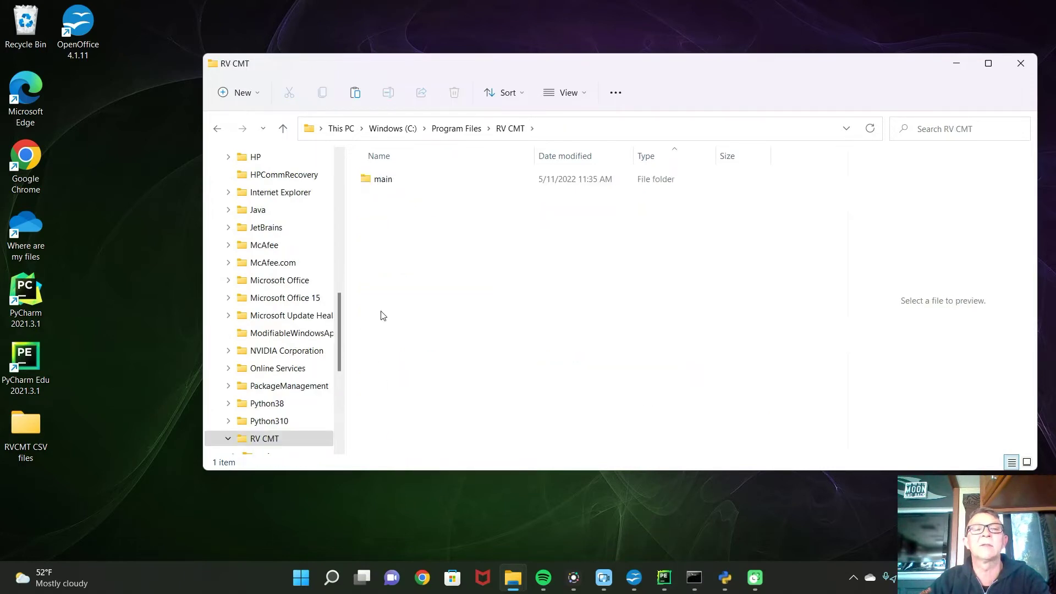
{"action": "double_click", "coordinate": [365, 182]}
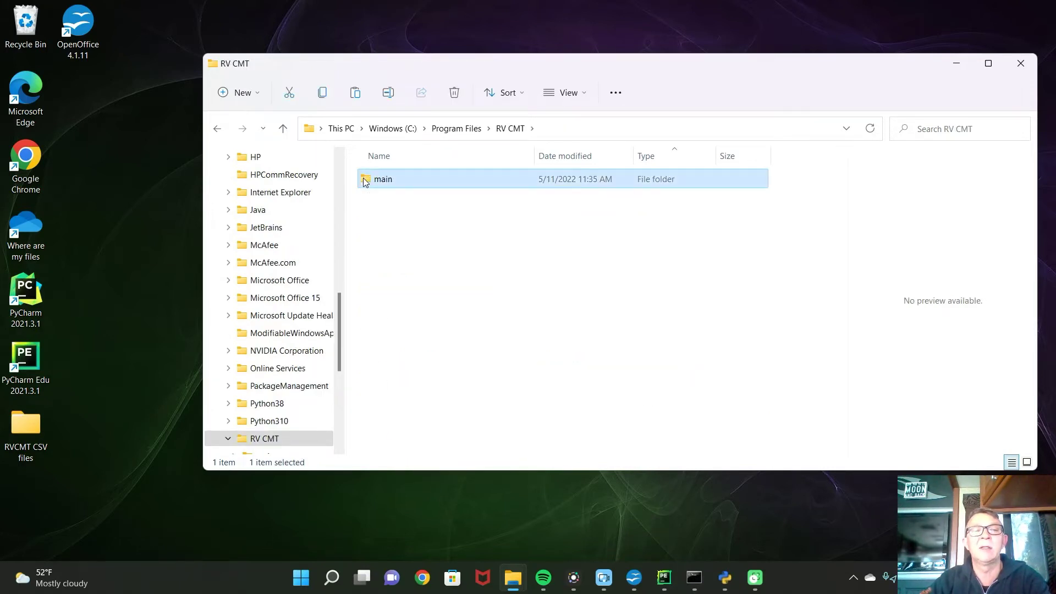
{"action": "scroll", "coordinate": [443, 248], "scroll_direction": "down", "scroll_amount": 5}
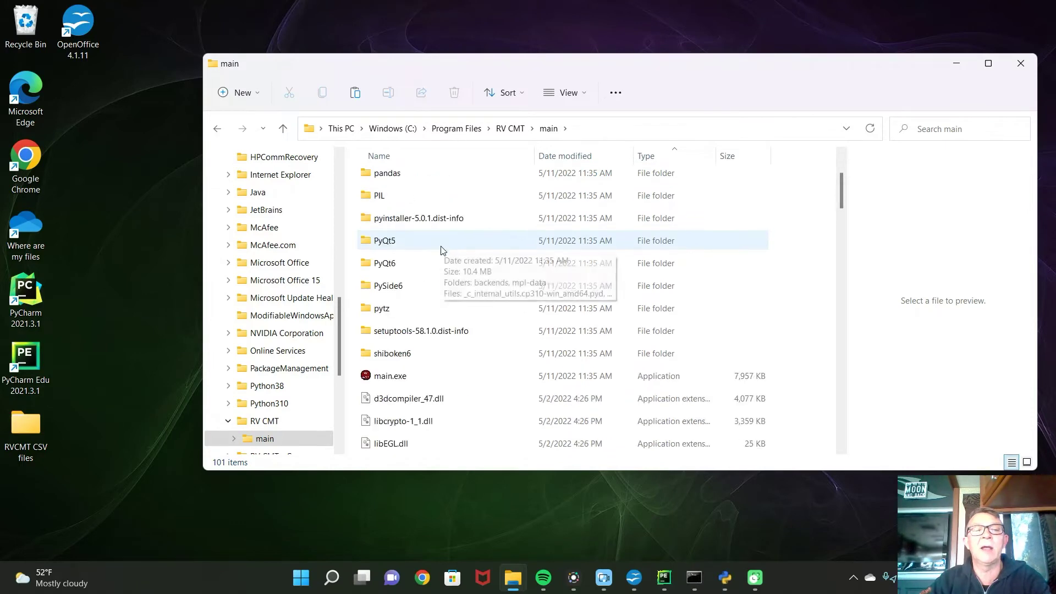
{"action": "scroll", "coordinate": [443, 252], "scroll_direction": "down", "scroll_amount": 8}
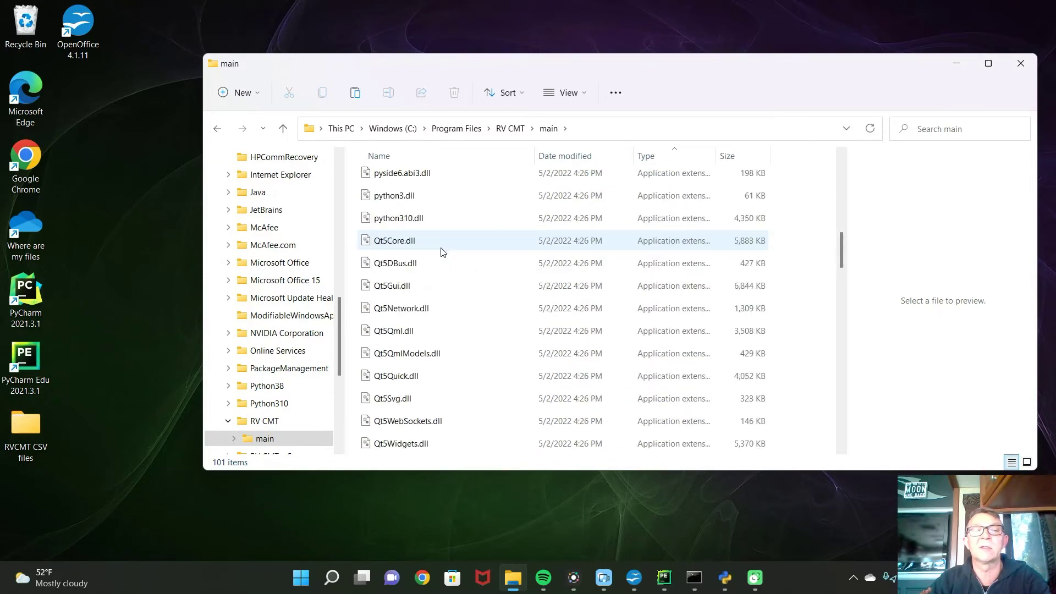
Launch main.exe from the packaged main folder to test the application.
{"action": "scroll", "coordinate": [443, 251], "scroll_direction": "up", "scroll_amount": 6}
{"action": "scroll", "coordinate": [443, 251], "scroll_direction": "up", "scroll_amount": 4}
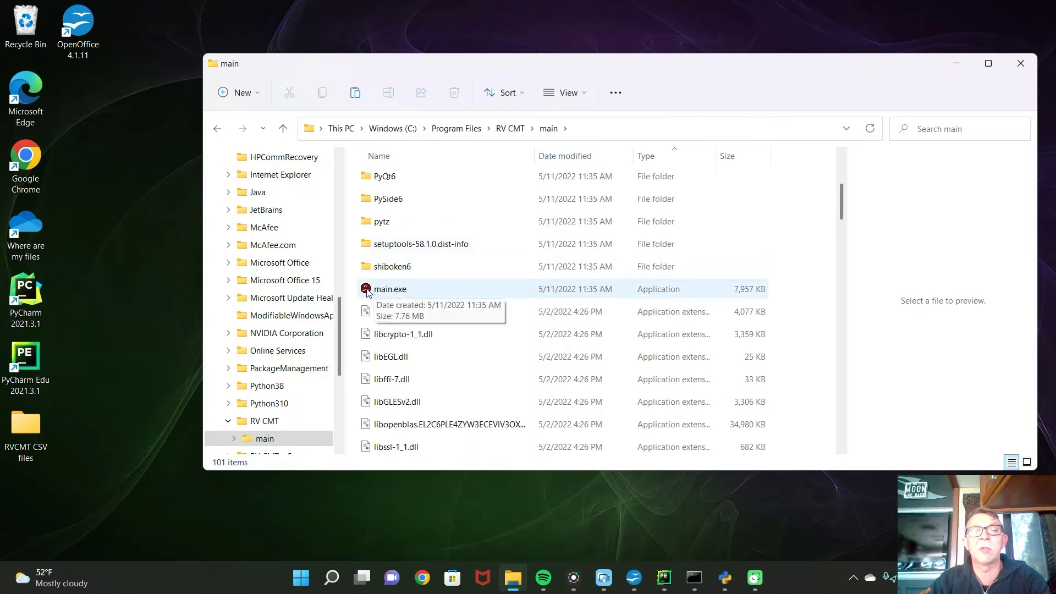
{"action": "double_click", "coordinate": [367, 290]}
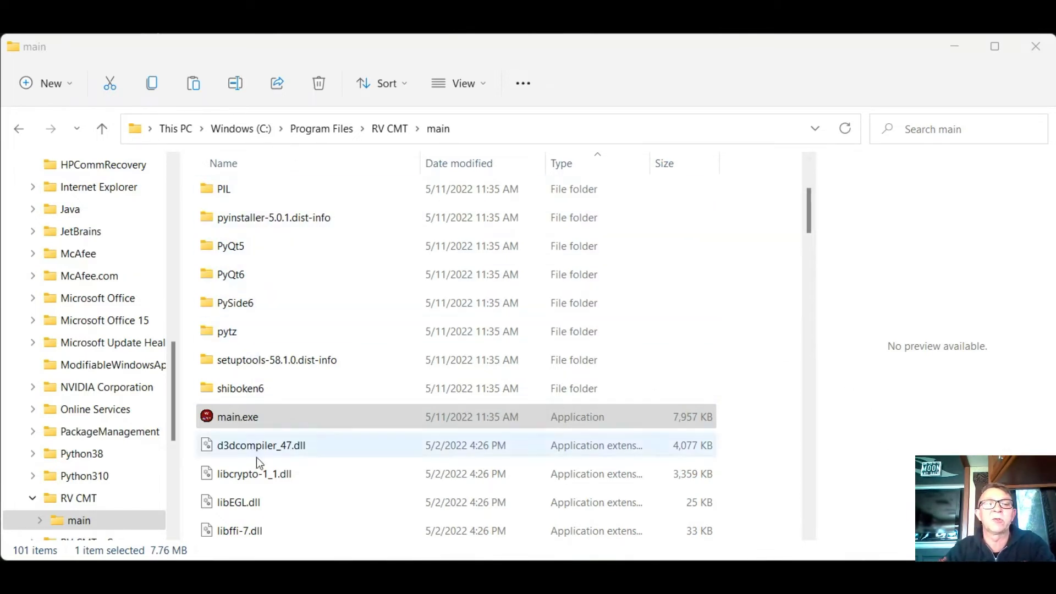
Examine the supporting files packaged alongside main.exe in the main folder.
{"action": "scroll", "coordinate": [256, 457], "scroll_direction": "down", "scroll_amount": 15}
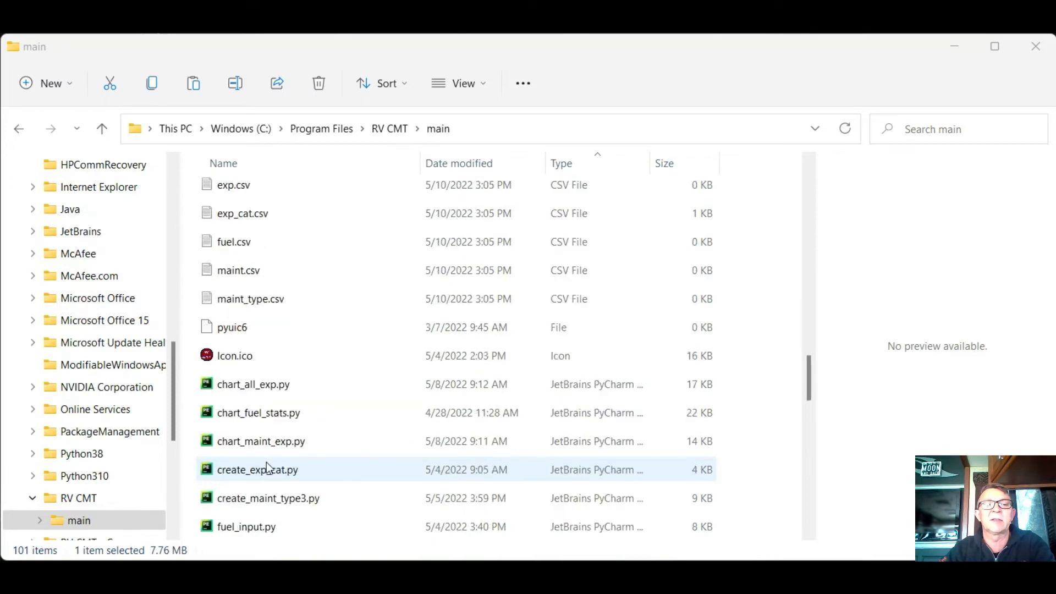
{"action": "scroll", "coordinate": [267, 466], "scroll_direction": "down", "scroll_amount": 12}
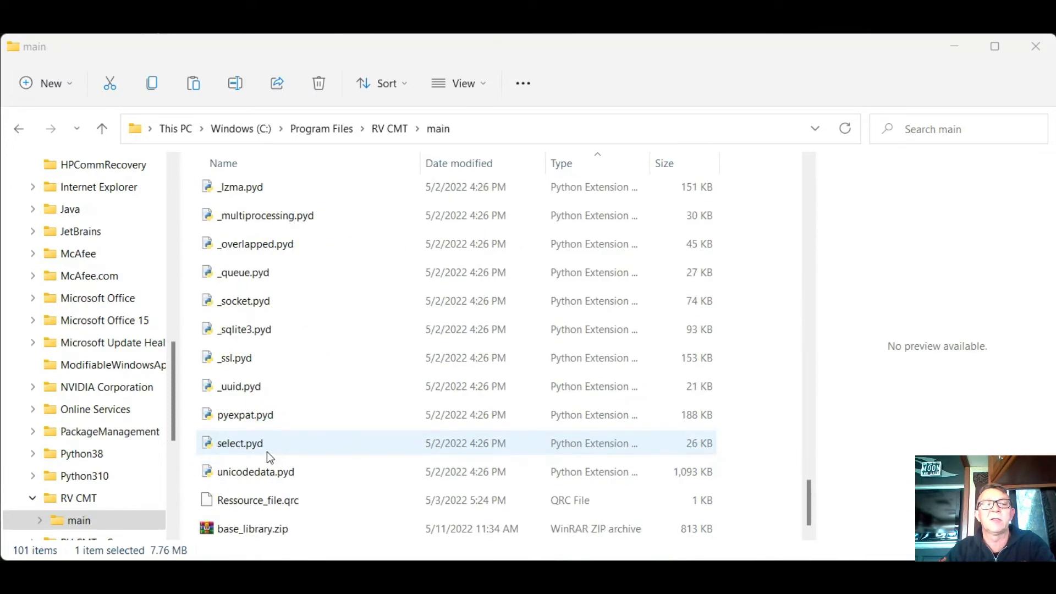
{"action": "scroll", "coordinate": [274, 450], "scroll_direction": "up", "scroll_amount": 15}
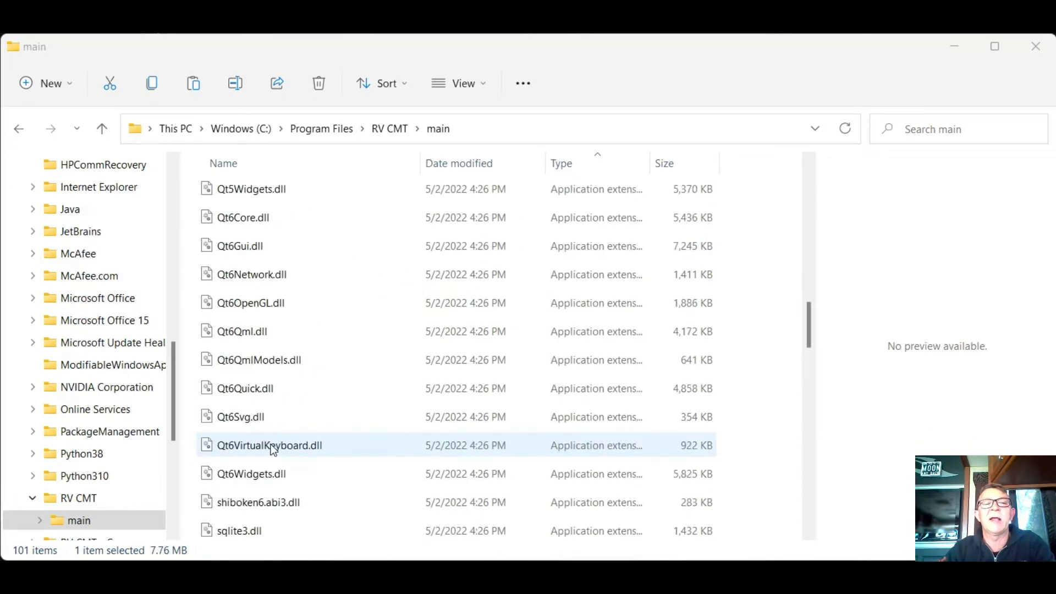
{"action": "scroll", "coordinate": [274, 450], "scroll_direction": "up", "scroll_amount": 8}
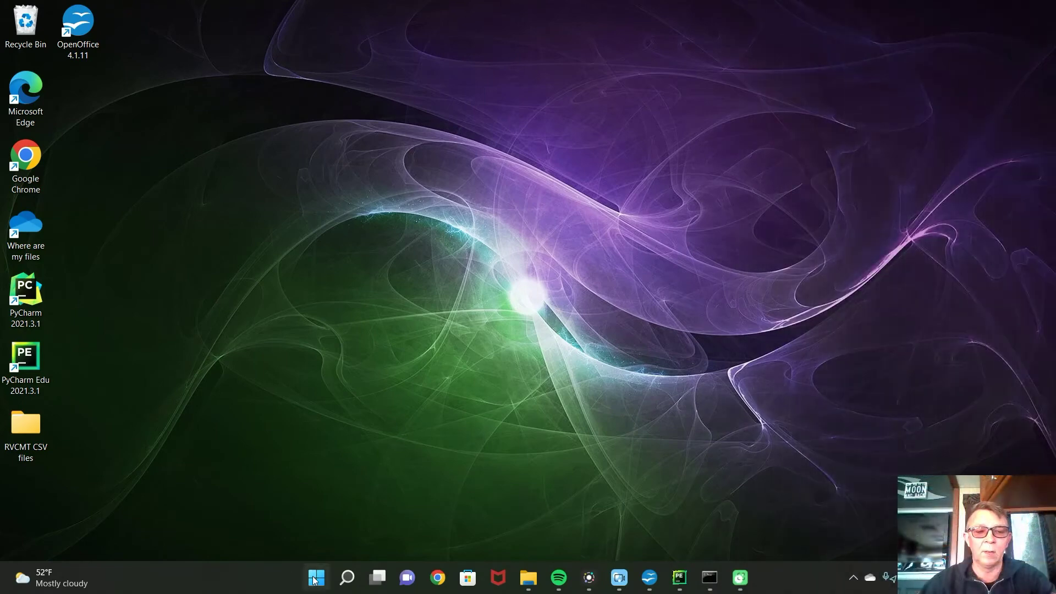
Open WinRAR and close the duplicate window, keeping a single one.
{"action": "left_click", "coordinate": [318, 578]}
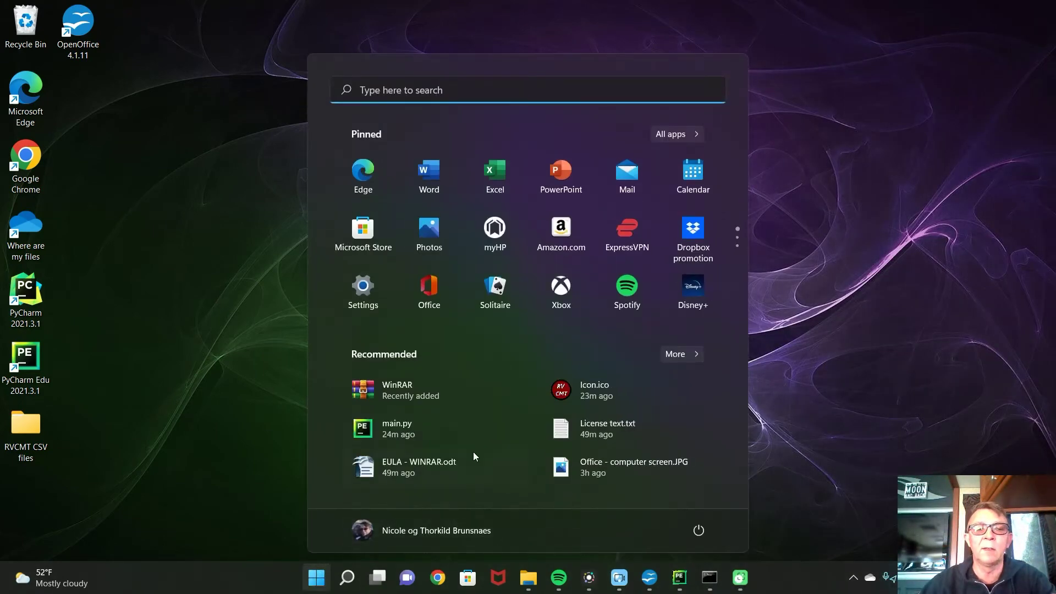
{"action": "left_click", "coordinate": [365, 391]}
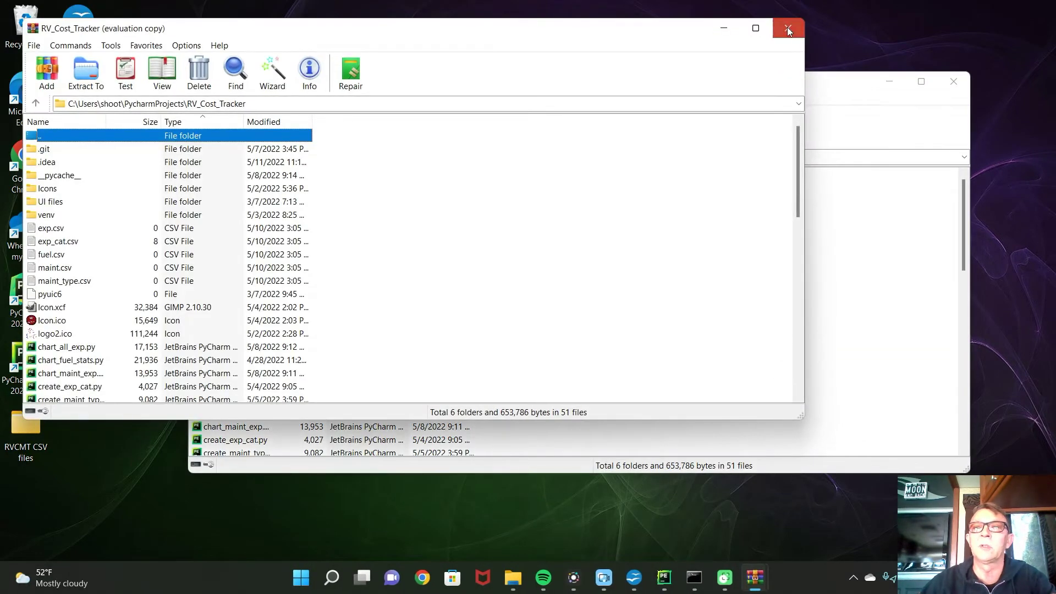
{"action": "left_click", "coordinate": [787, 28]}
{"action": "mouse_move", "coordinate": [820, 90]}
{"action": "left_mouse_down"}
{"action": "mouse_move", "coordinate": [776, 85]}
{"action": "mouse_move", "coordinate": [808, 87]}
{"action": "left_mouse_up"}
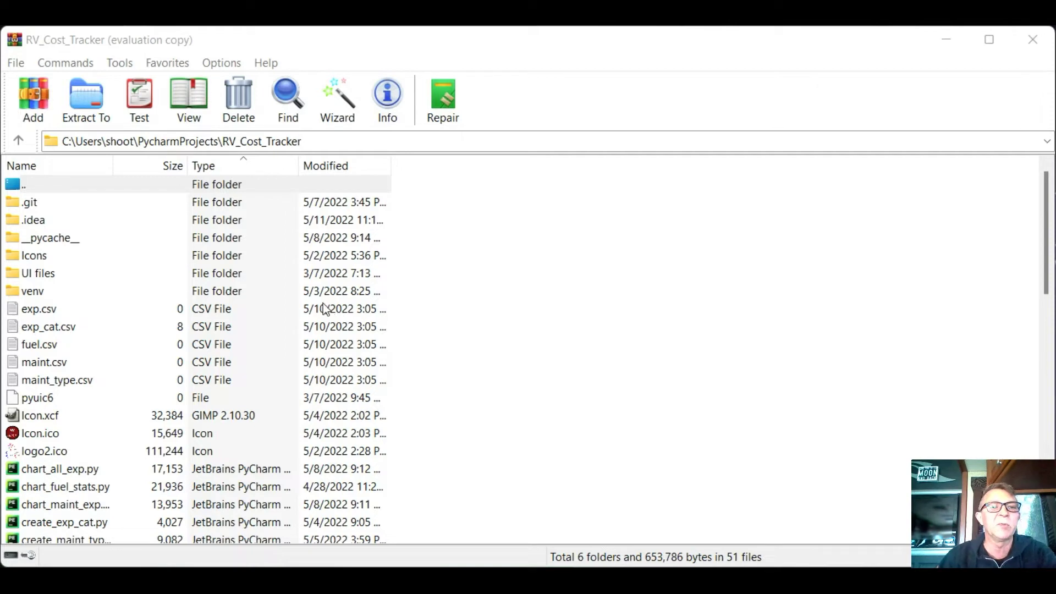
Browse to C:\Program Files\RV CMT, check the contents of its main subfolder and return with main selected.
{"action": "left_click", "coordinate": [20, 142]}
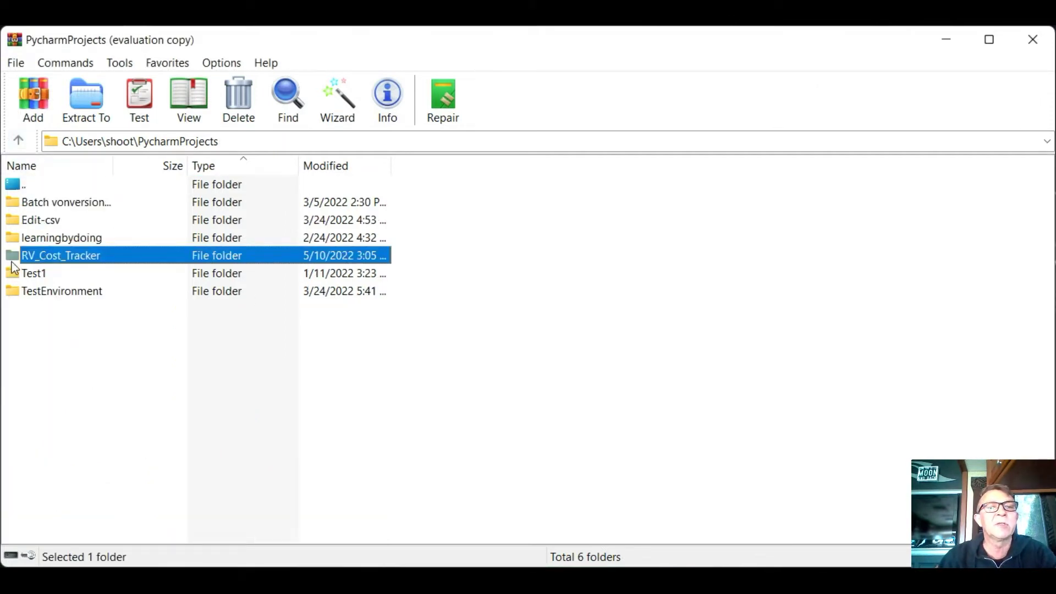
{"action": "left_click", "coordinate": [19, 141]}
{"action": "left_click", "coordinate": [19, 141]}
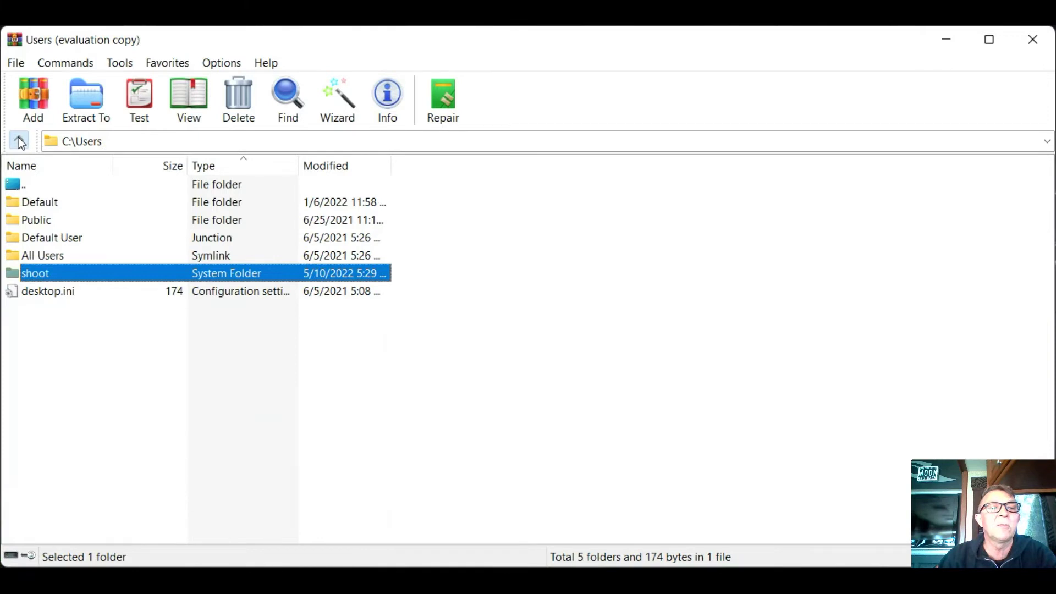
{"action": "left_click", "coordinate": [19, 140]}
{"action": "left_click", "coordinate": [18, 139]}
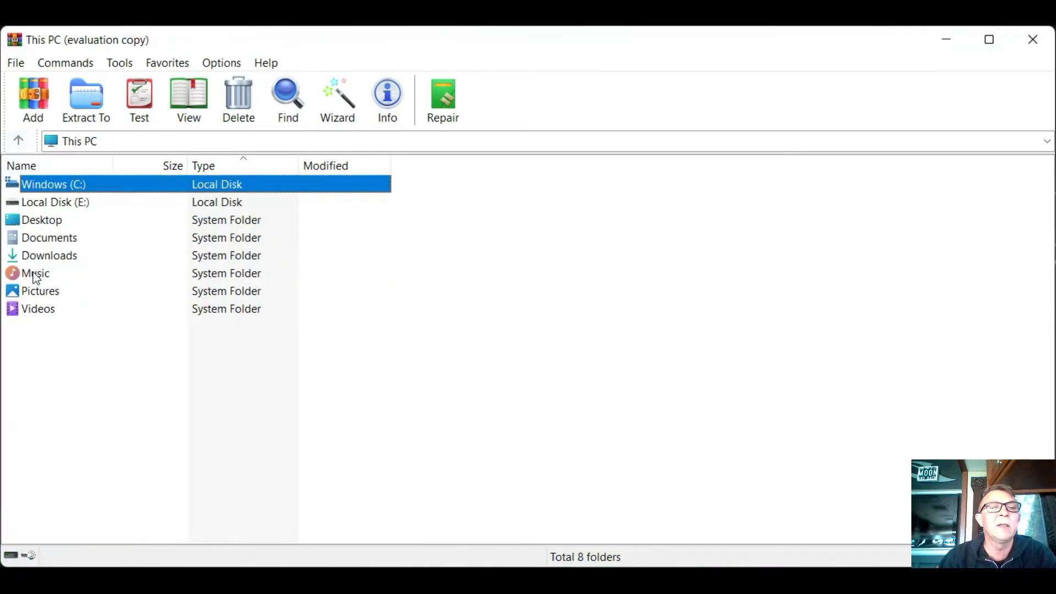
{"action": "double_click", "coordinate": [48, 187]}
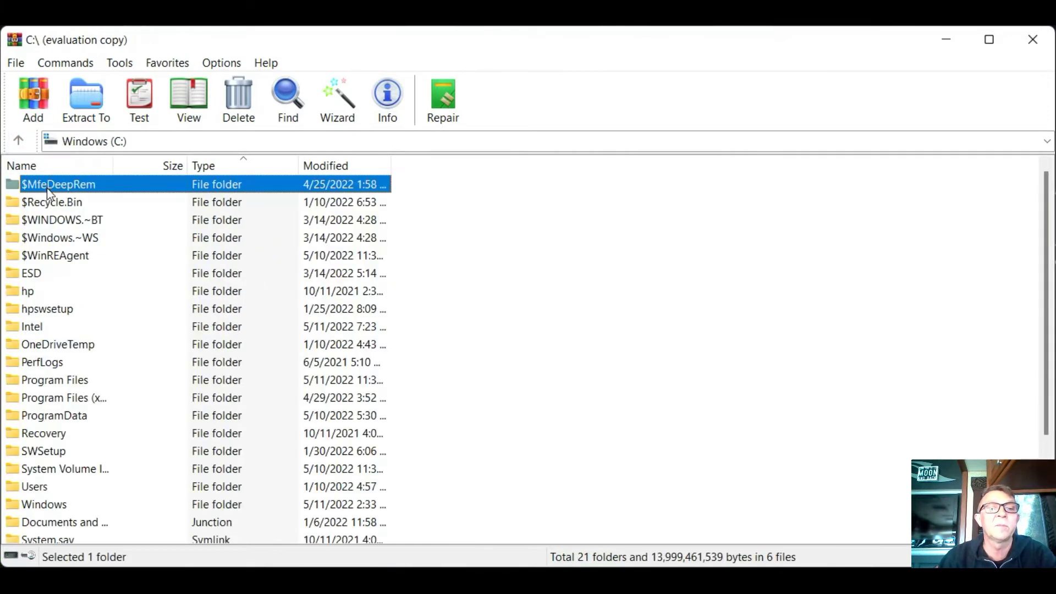
{"action": "double_click", "coordinate": [42, 380]}
{"action": "scroll", "coordinate": [150, 334], "scroll_direction": "down", "scroll_amount": 3}
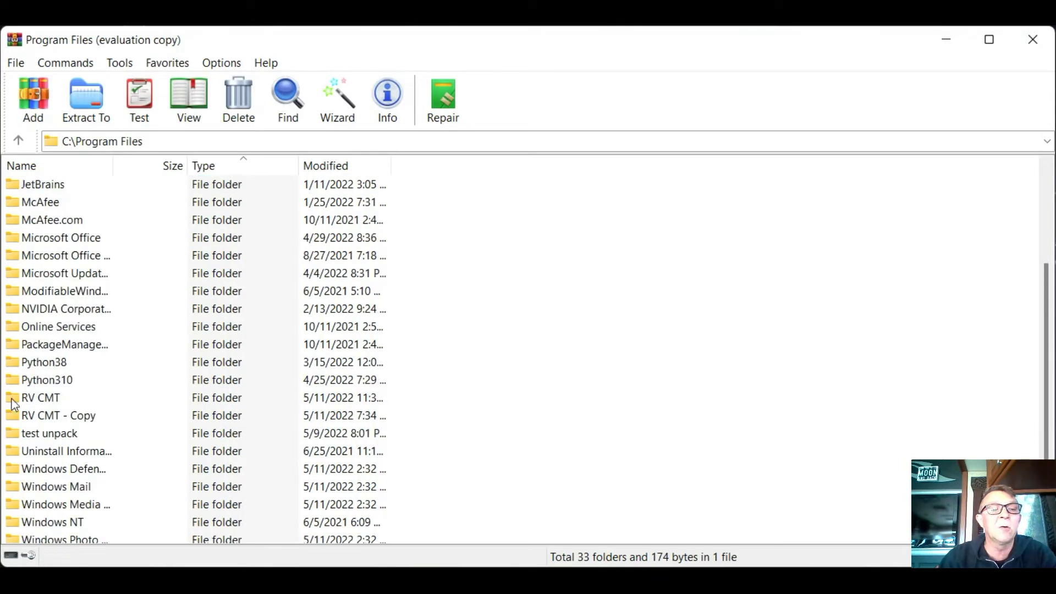
{"action": "double_click", "coordinate": [17, 403]}
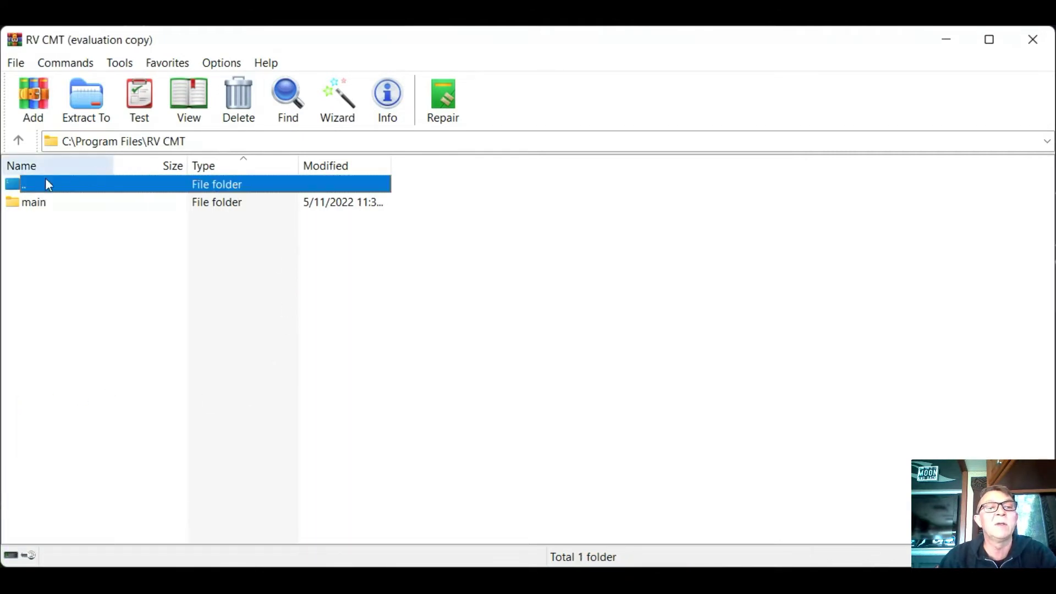
{"action": "double_click", "coordinate": [18, 203]}
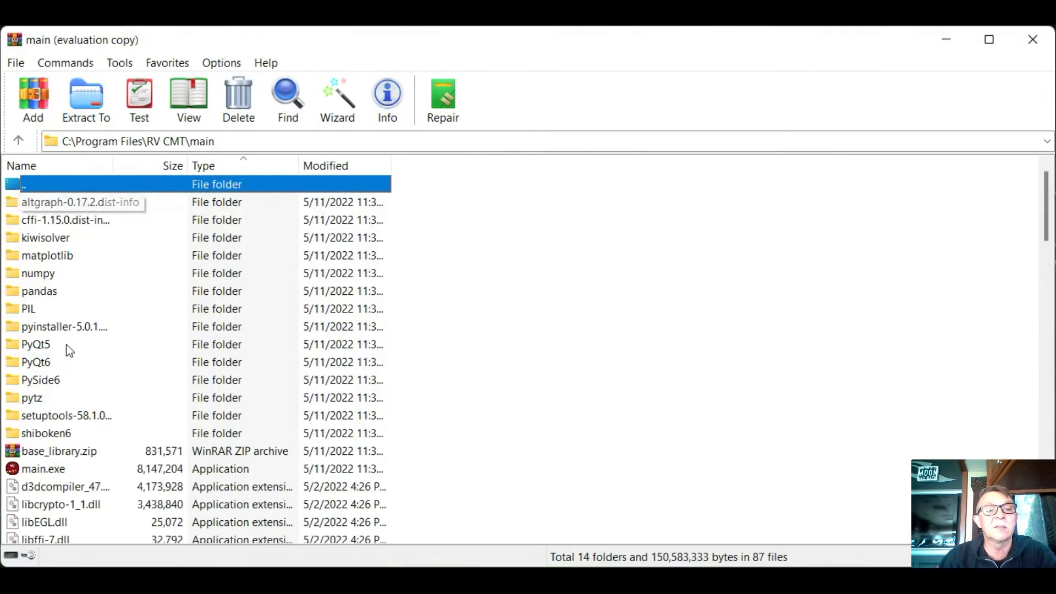
{"action": "left_click", "coordinate": [19, 142]}
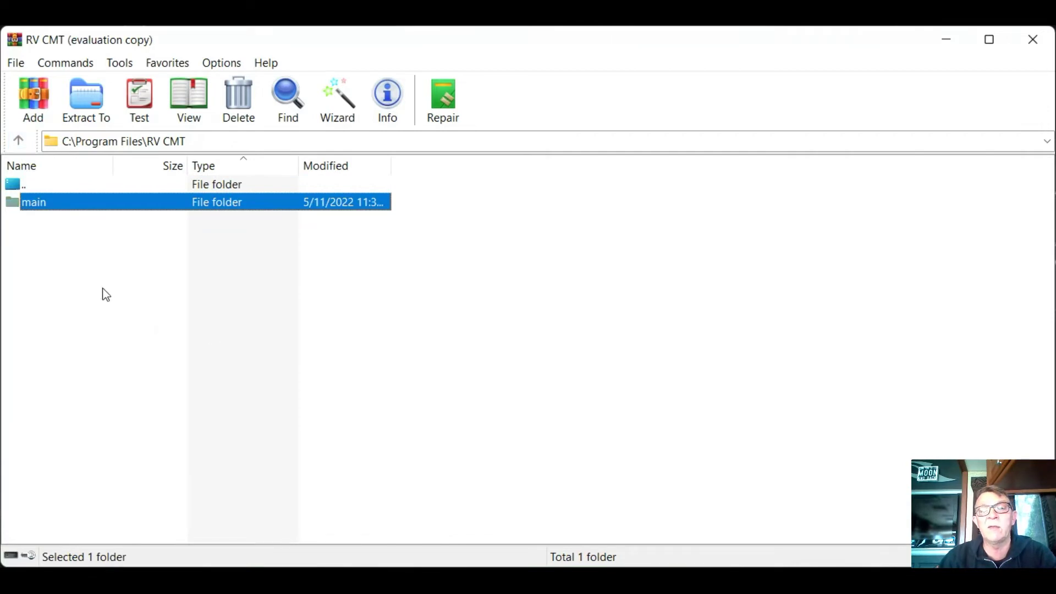
Start an archive of the main folder and name it RC CMT Installation file.rar.
{"action": "left_click", "coordinate": [35, 96]}
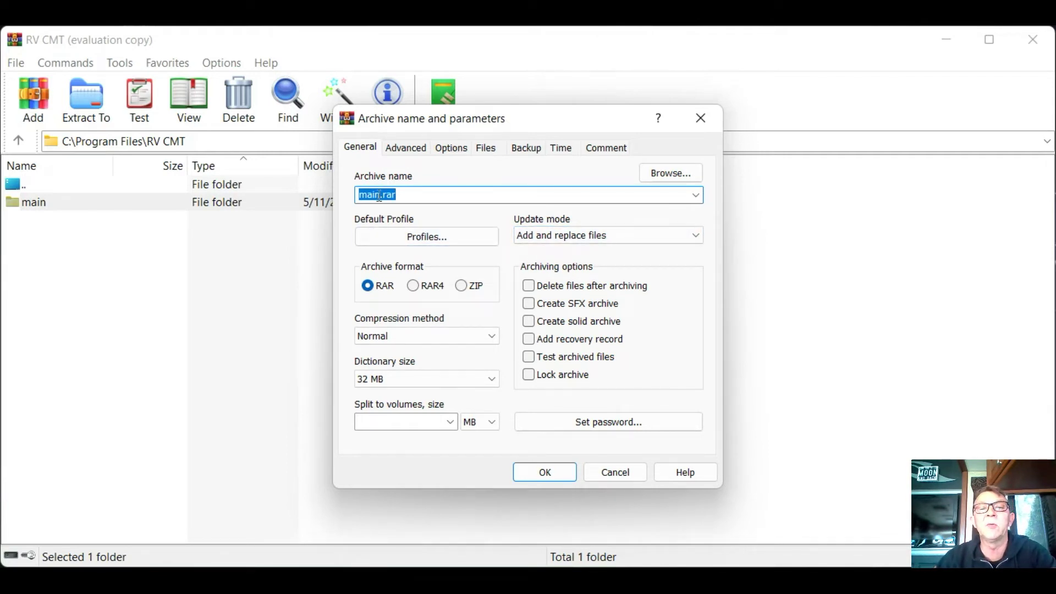
{"action": "left_click_drag", "start_coordinate": [379, 196], "coordinate": [356, 196]}
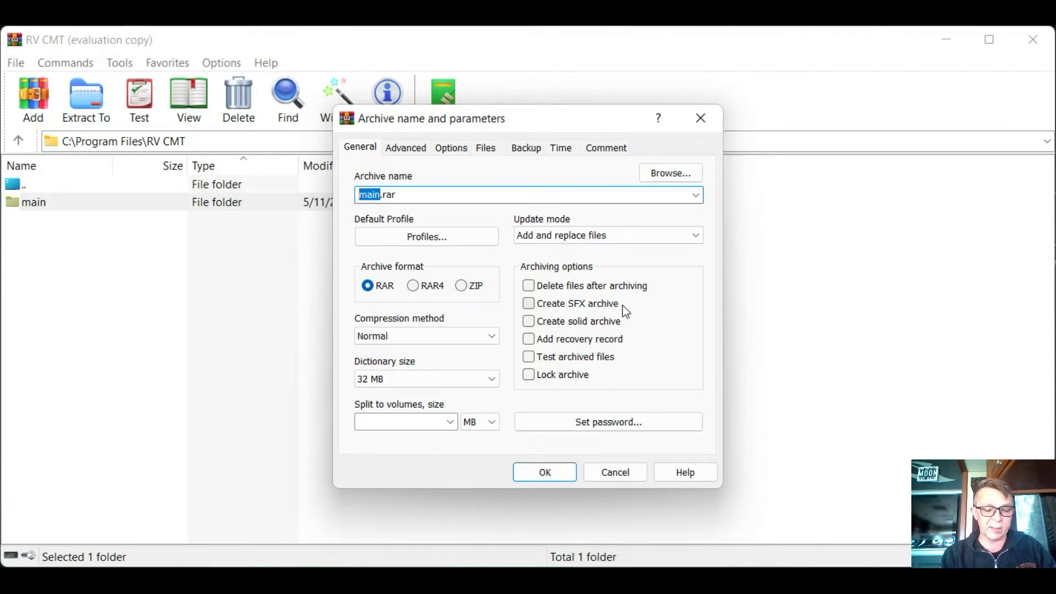
{"action": "type", "text": "RC C"}
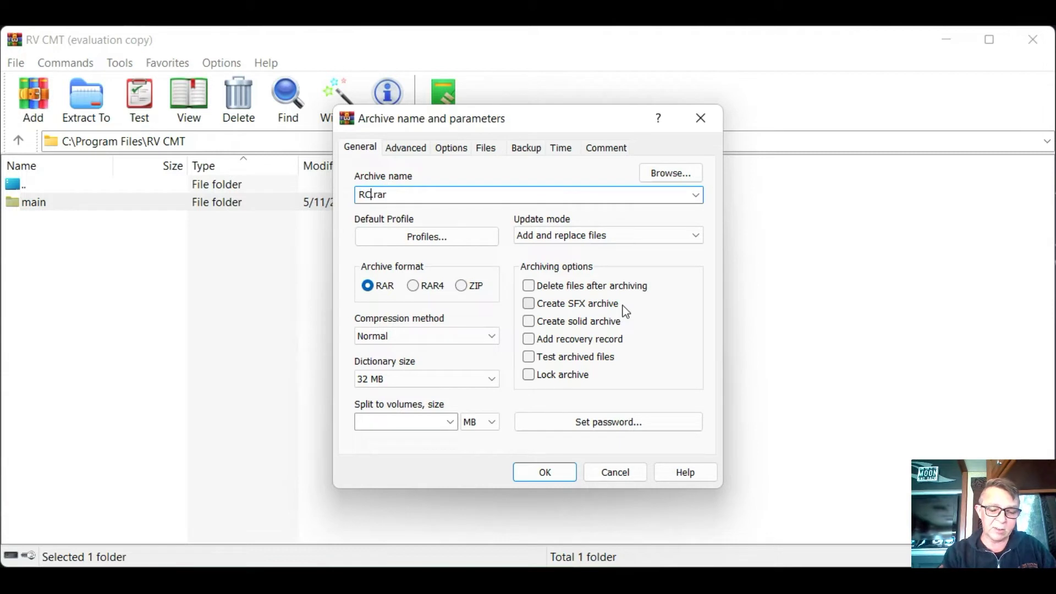
{"action": "type", "text": "MY"}
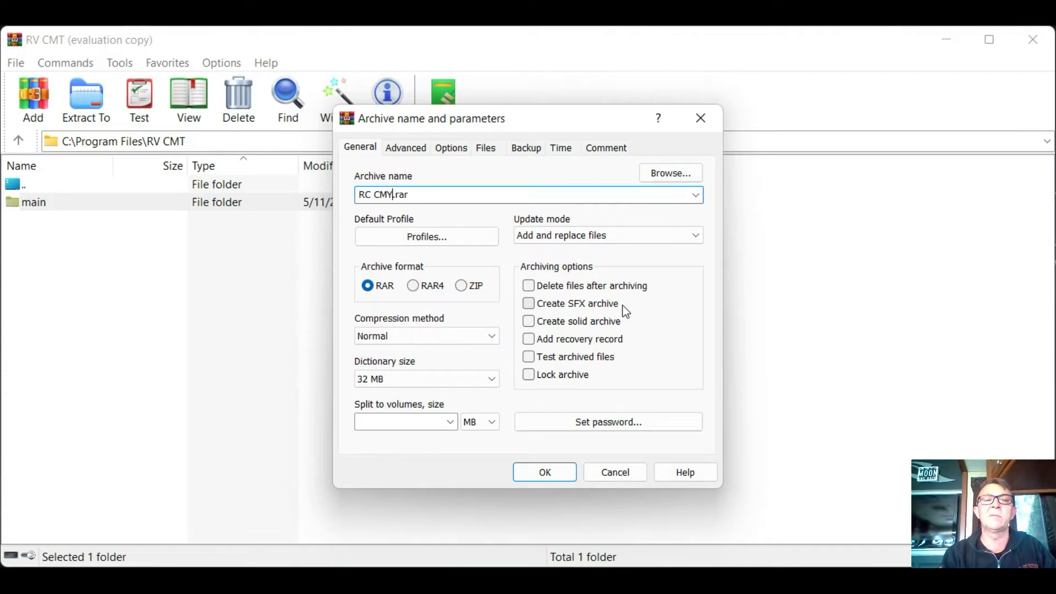
{"action": "key", "text": "BackSpace"}
{"action": "type", "text": "T"}
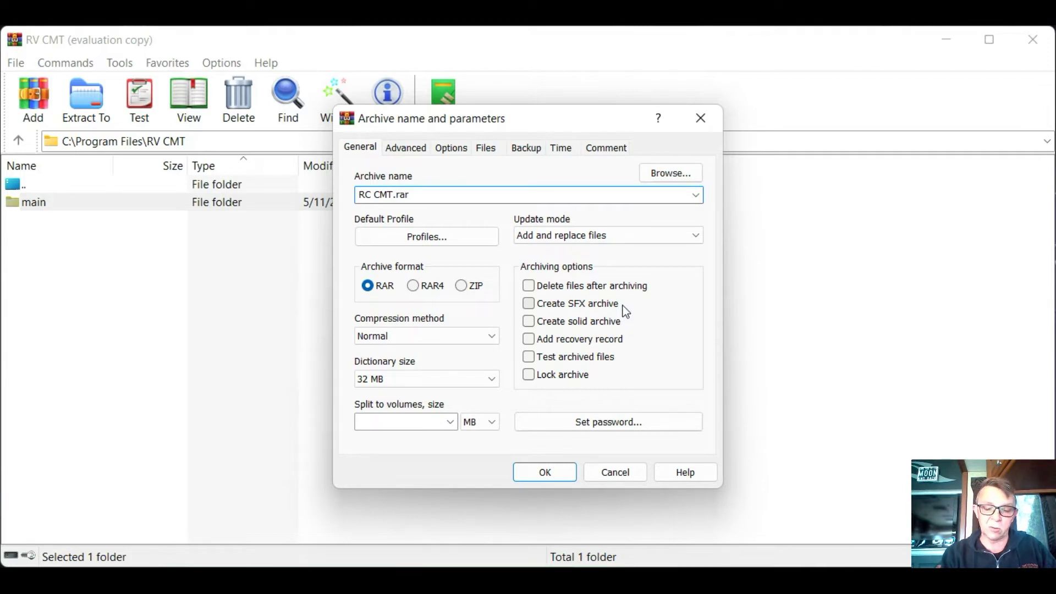
{"action": "type", "text": " Installation file"}
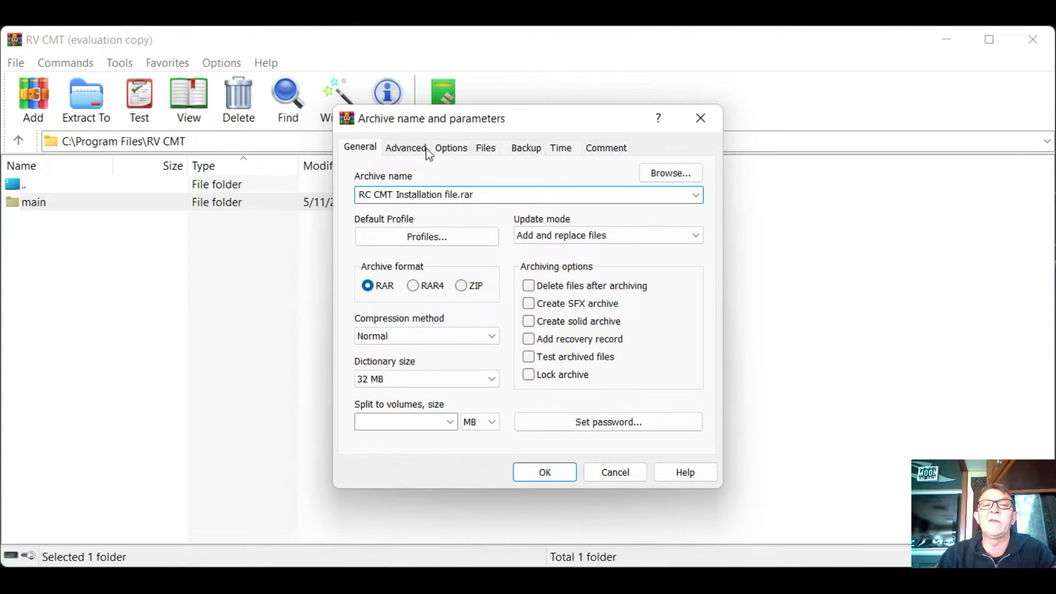
Make the archive a self-extracting SFX archive and open its advanced SFX options.
{"action": "left_click", "coordinate": [530, 306]}
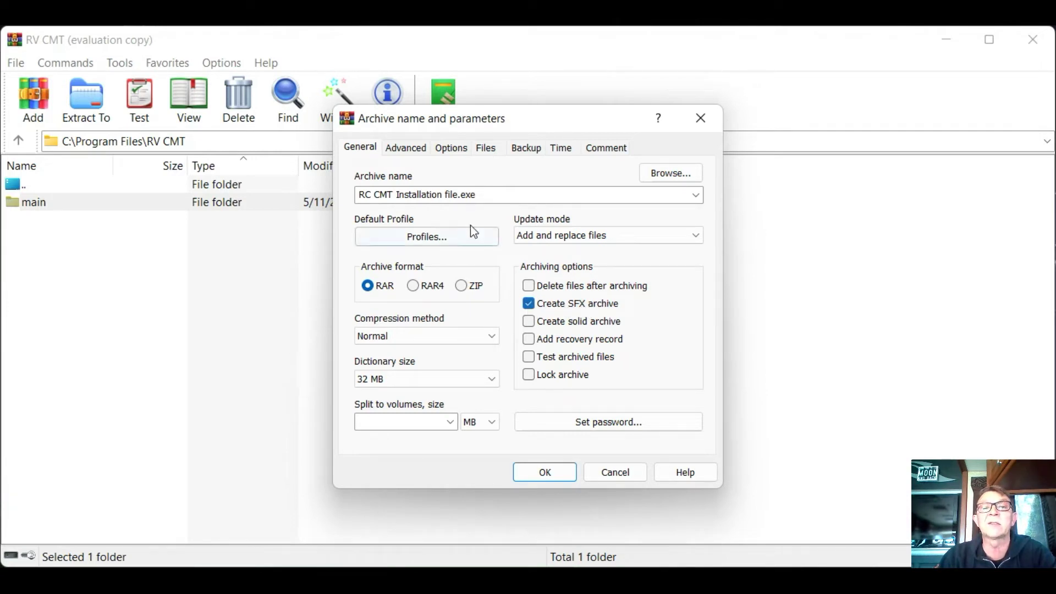
{"action": "left_click", "coordinate": [408, 149]}
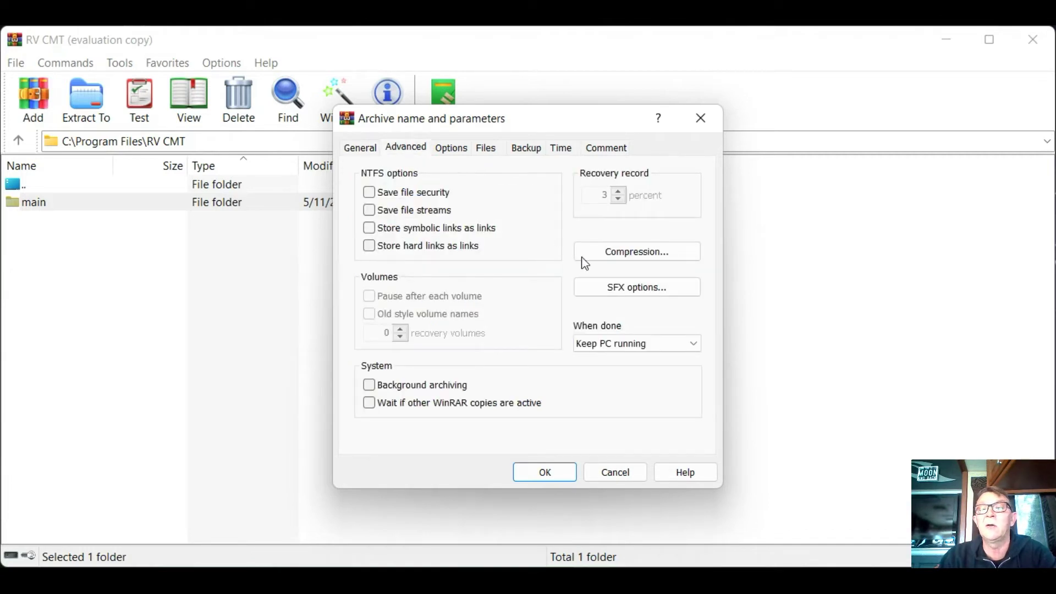
{"action": "left_click", "coordinate": [629, 297]}
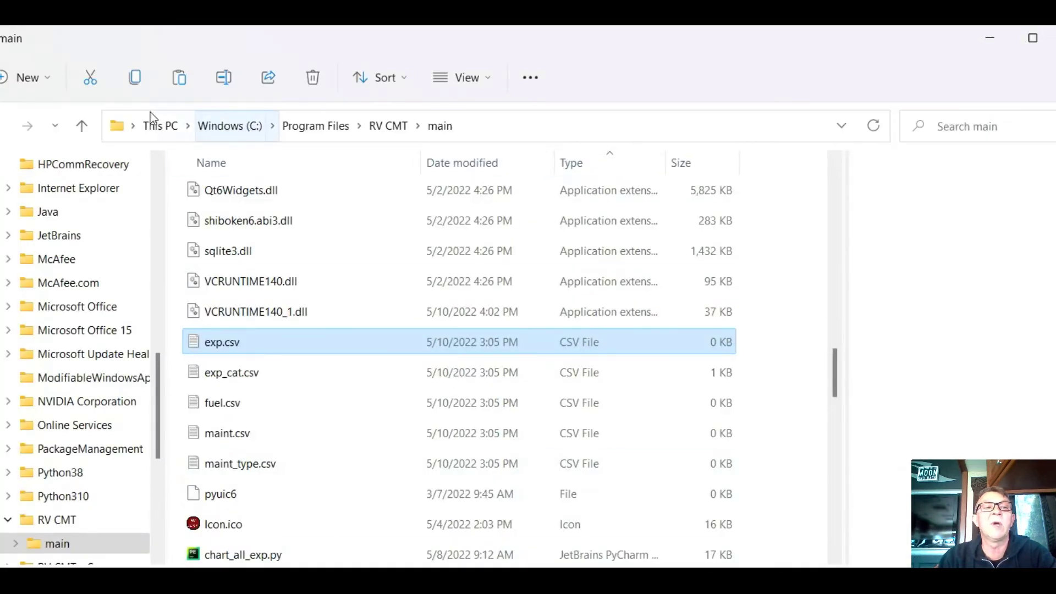
Copy the RV CMT folder's address from File Explorer and set it as the extraction path, C:\Program Files\RV CMT.
{"action": "left_click", "coordinate": [82, 125]}
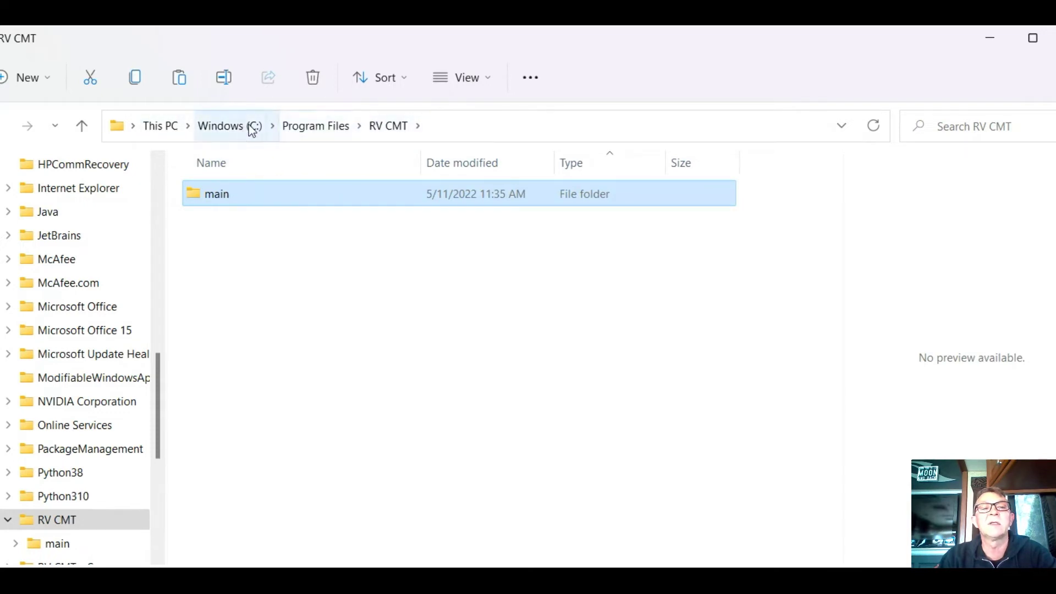
{"action": "right_click", "coordinate": [400, 128]}
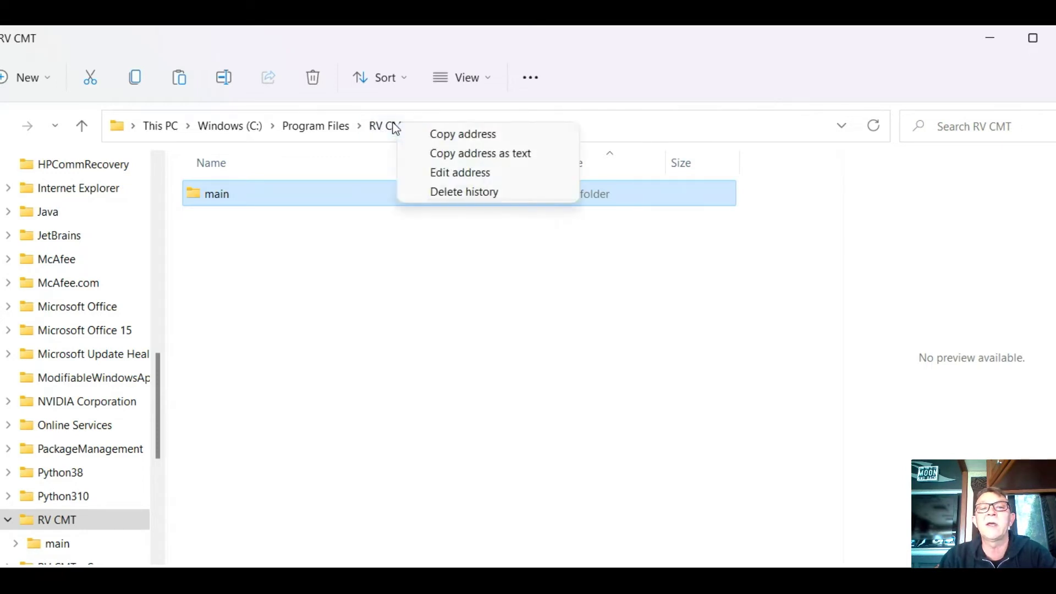
{"action": "left_click", "coordinate": [446, 134]}
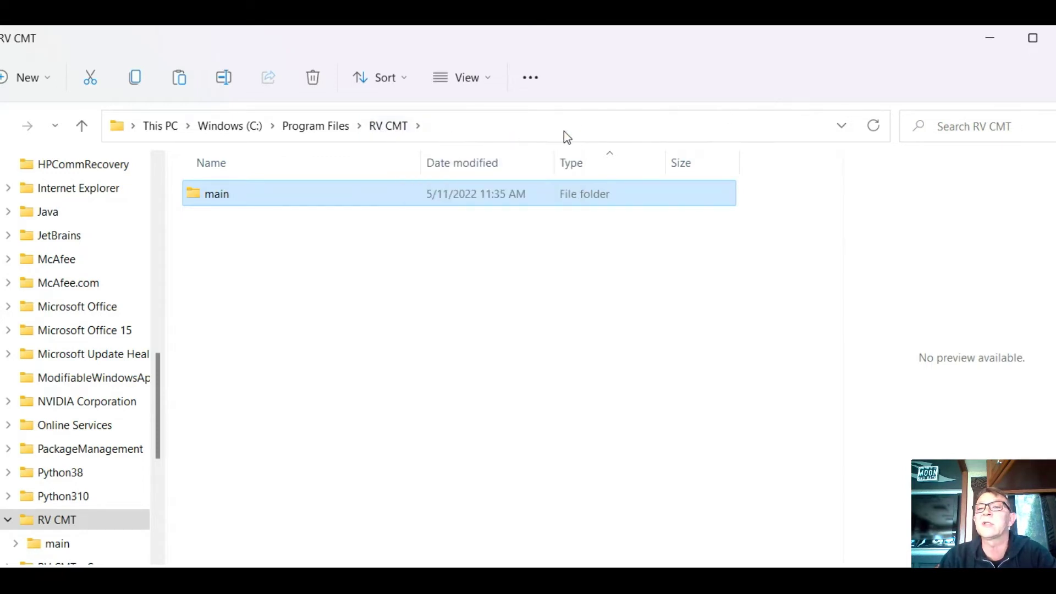
{"action": "left_click", "coordinate": [991, 40]}
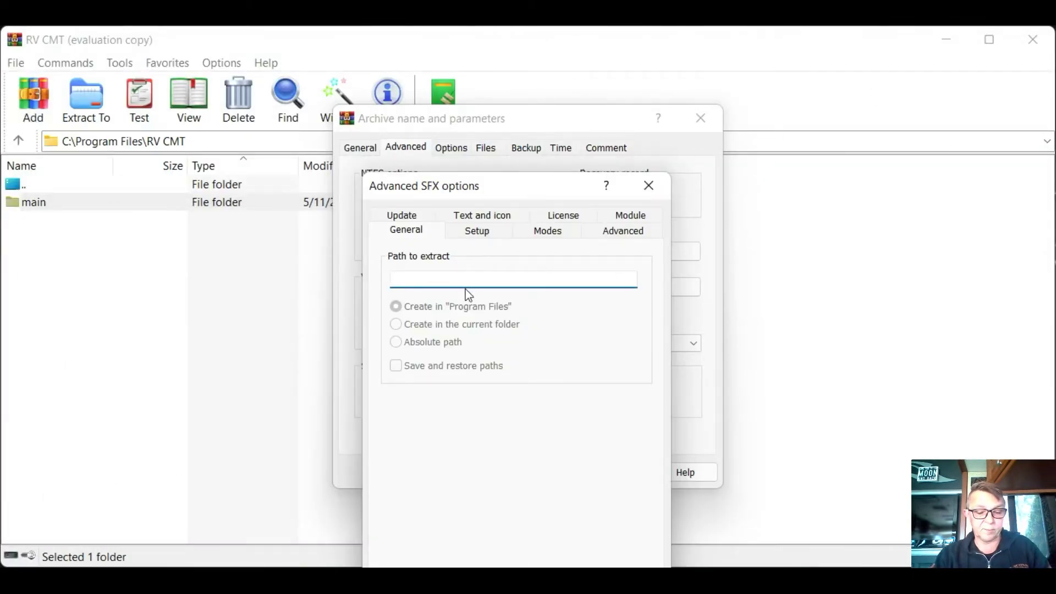
{"action": "key", "text": "ctrl+v"}
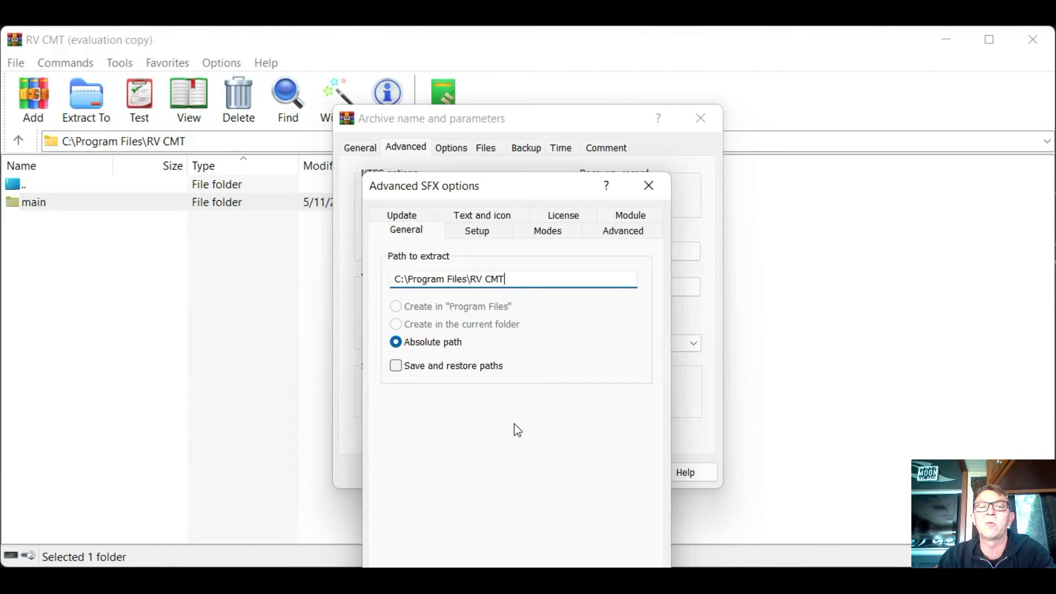
Look over the SFX setup and modes options, then start adding a shortcut located on the Desktop.
{"action": "left_click", "coordinate": [475, 232]}
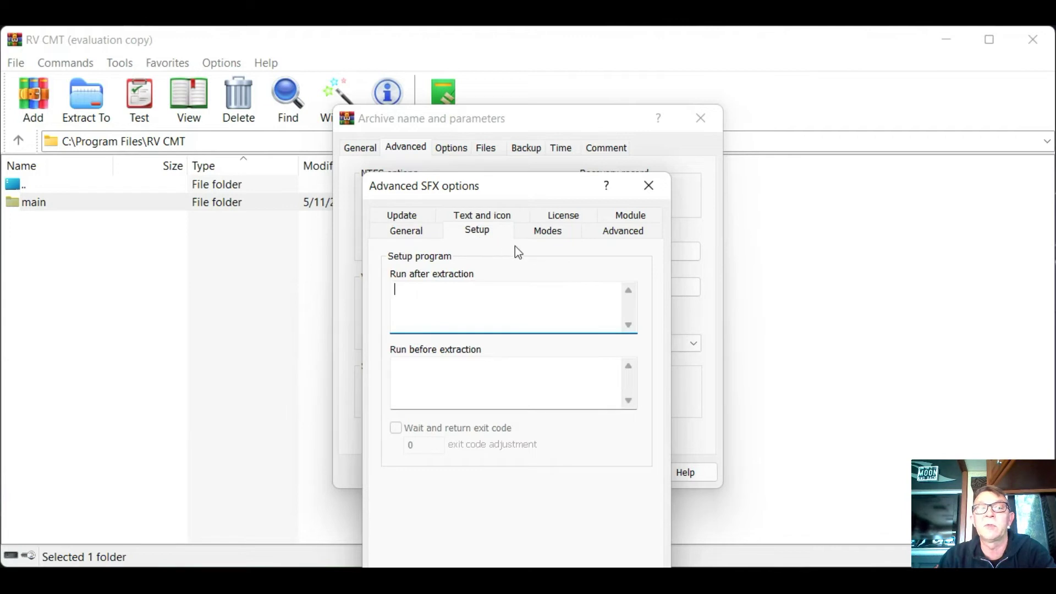
{"action": "left_click", "coordinate": [542, 230]}
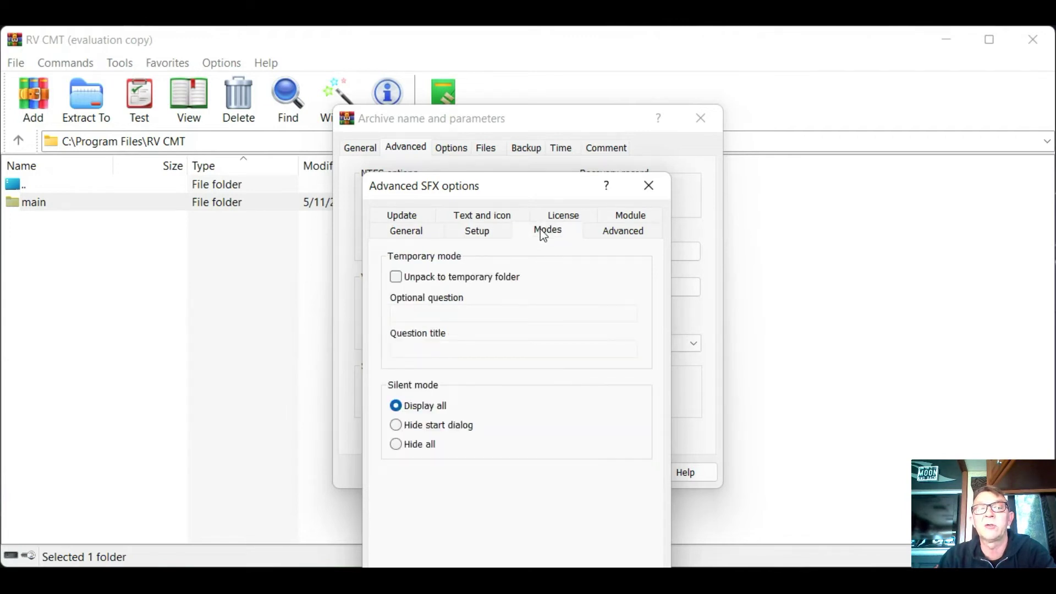
{"action": "left_click", "coordinate": [625, 232]}
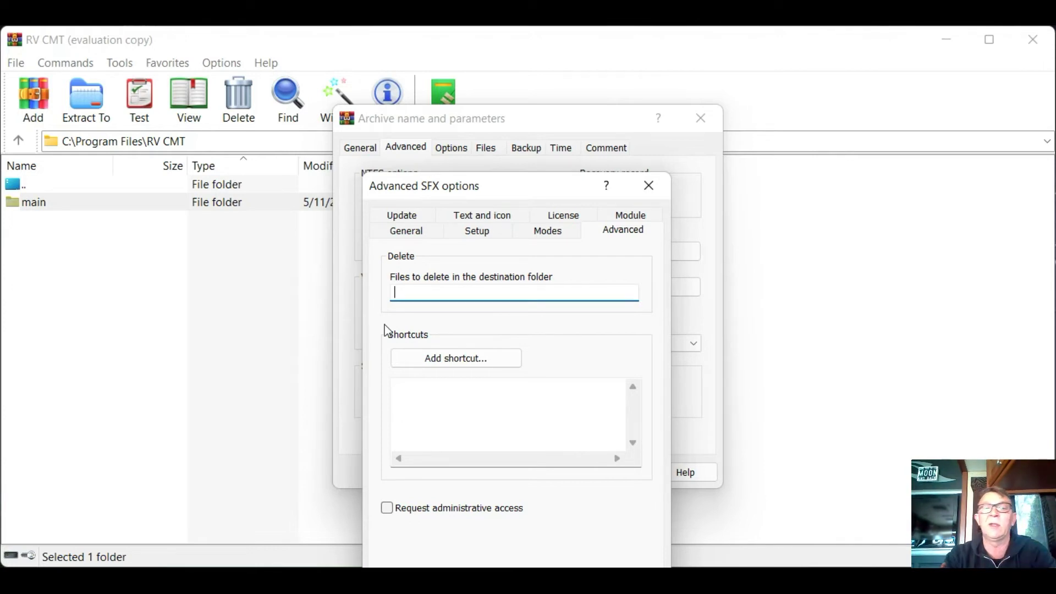
{"action": "left_click", "coordinate": [443, 358]}
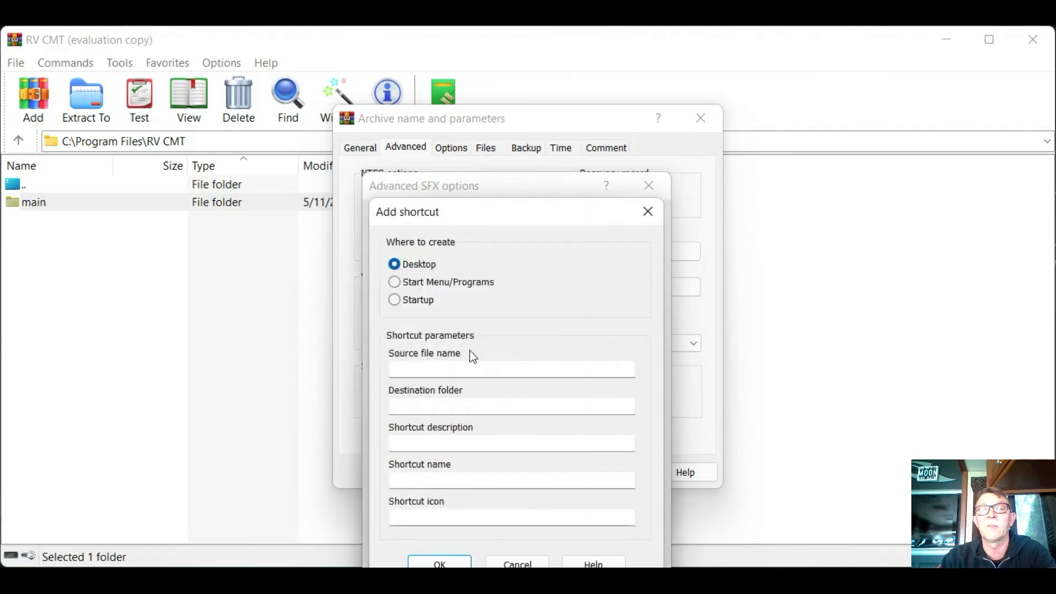
{"action": "left_click", "coordinate": [394, 282]}
{"action": "left_click", "coordinate": [394, 300]}
{"action": "left_click", "coordinate": [395, 266]}
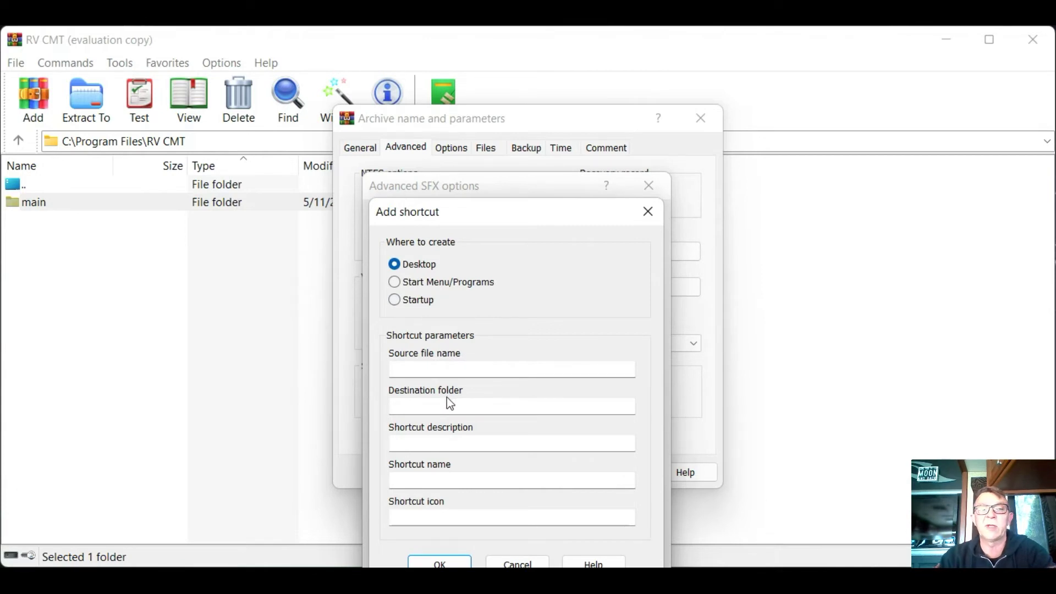
Set the shortcut's source file name to C:\Program Files\RV CMT\main\main.exe.
{"action": "left_click", "coordinate": [431, 367]}
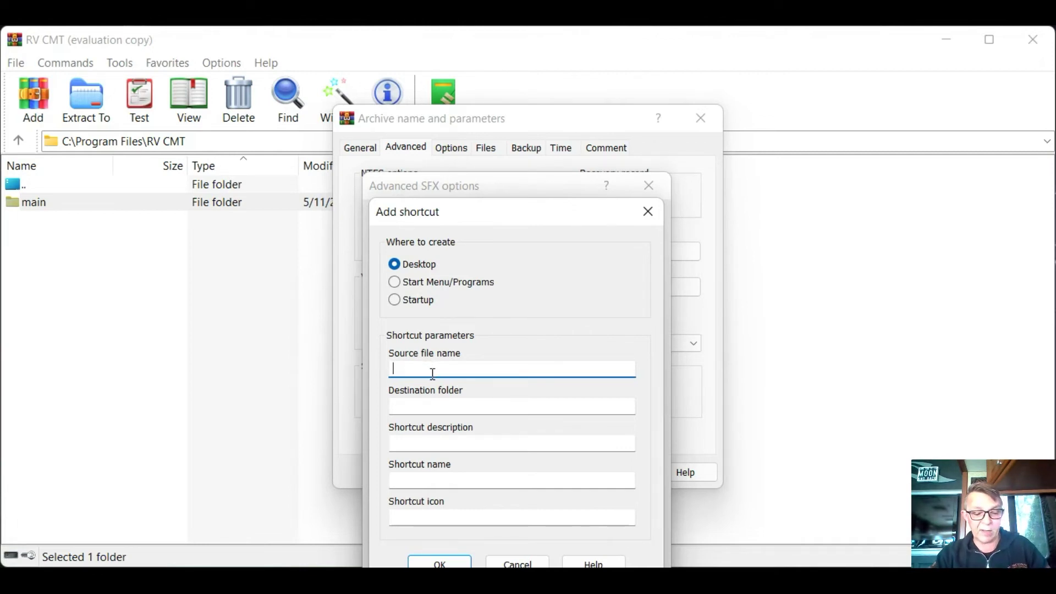
{"action": "type", "text": "C:\\Program Files\\RV CMT"}
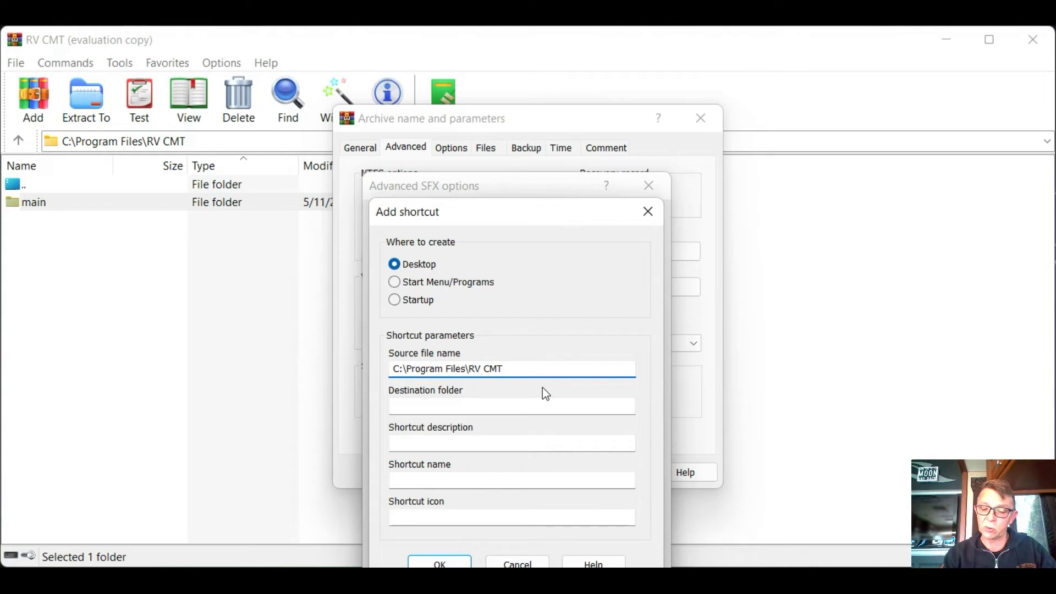
{"action": "type", "text": "\\"}
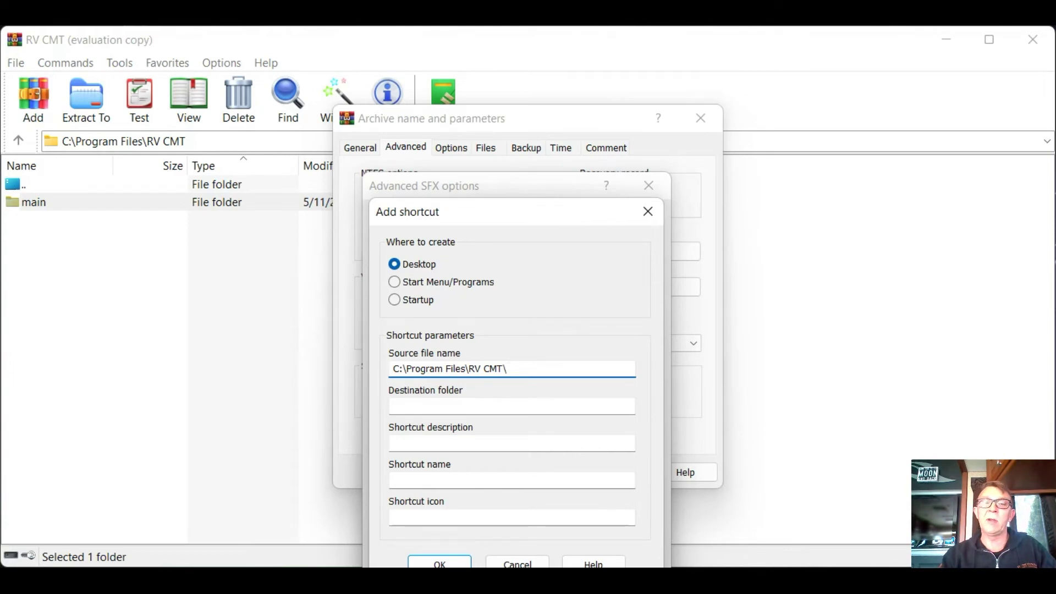
{"action": "type", "text": "main"}
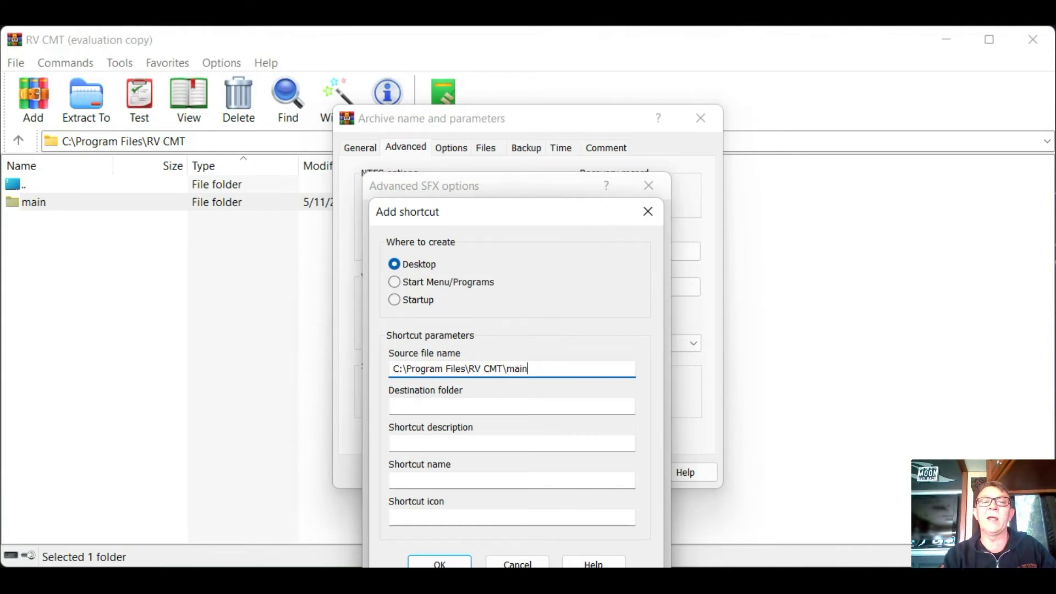
{"action": "type", "text": "\\mai.exe"}
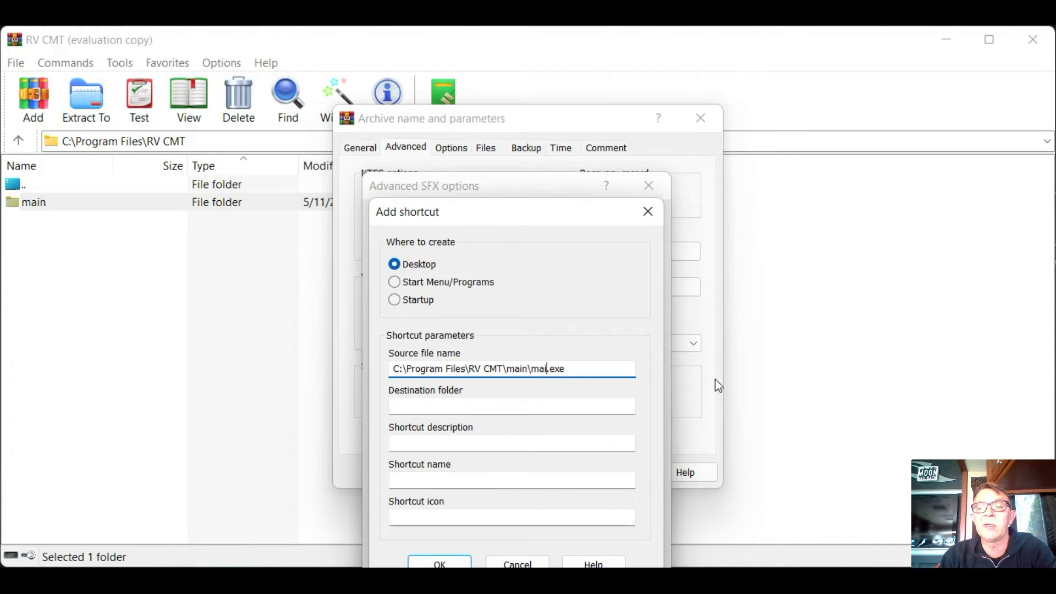
{"action": "type", "text": "n"}
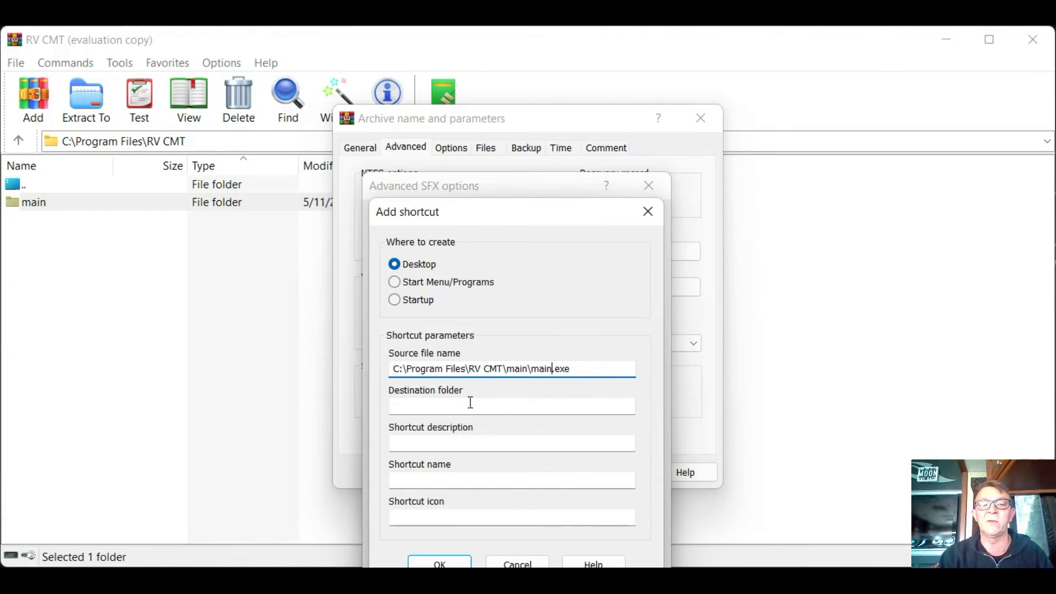
Enter RV Cost & Maintenance Tracker as the shortcut description.
{"action": "left_click", "coordinate": [465, 445]}
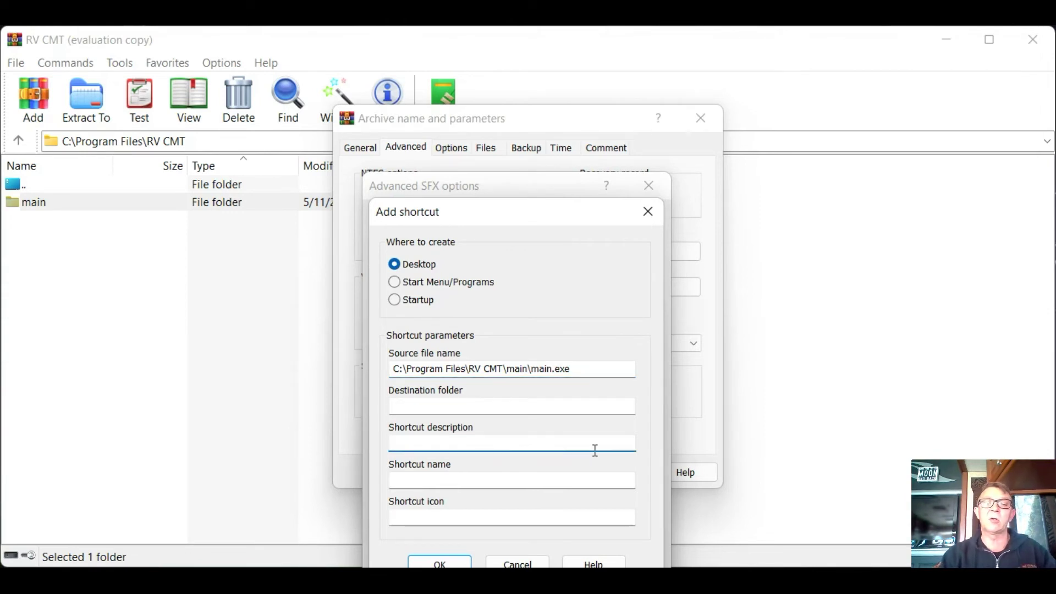
{"action": "left_click", "coordinate": [426, 481]}
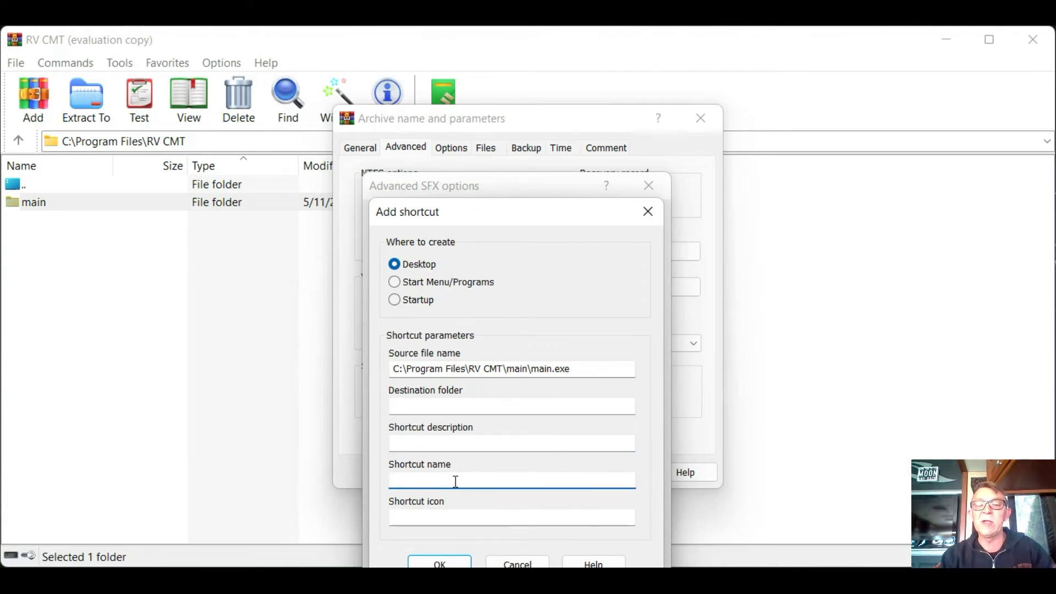
{"action": "left_click", "coordinate": [412, 441]}
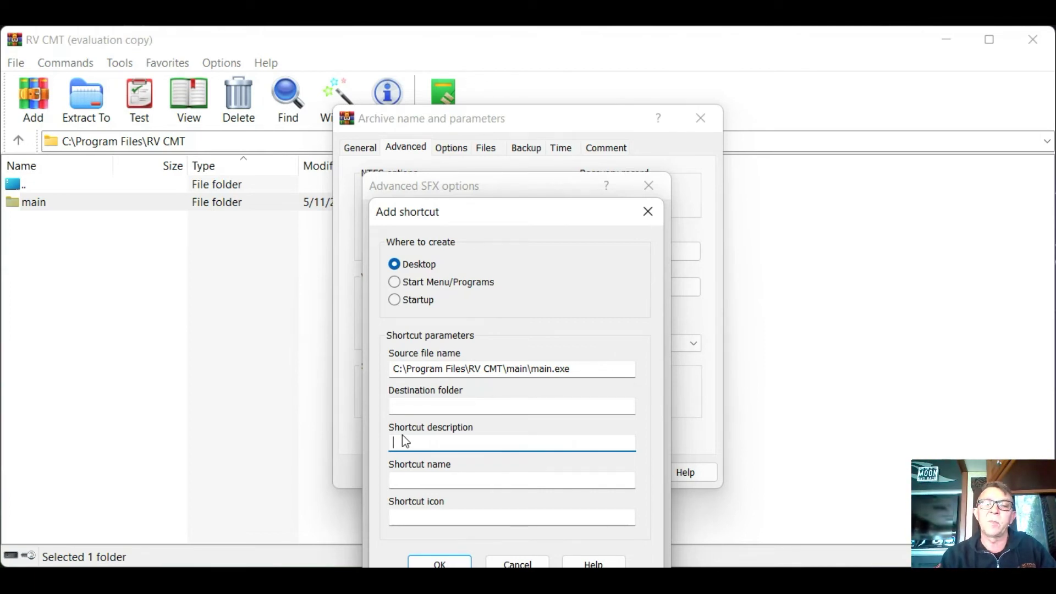
{"action": "type", "text": "R"}
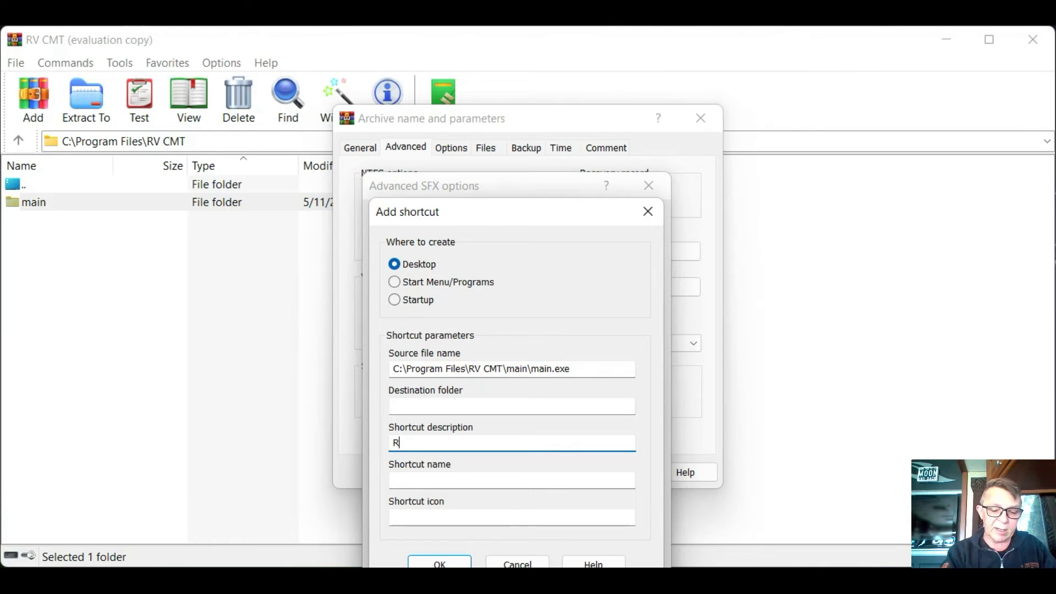
{"action": "type", "text": "V Cost "}
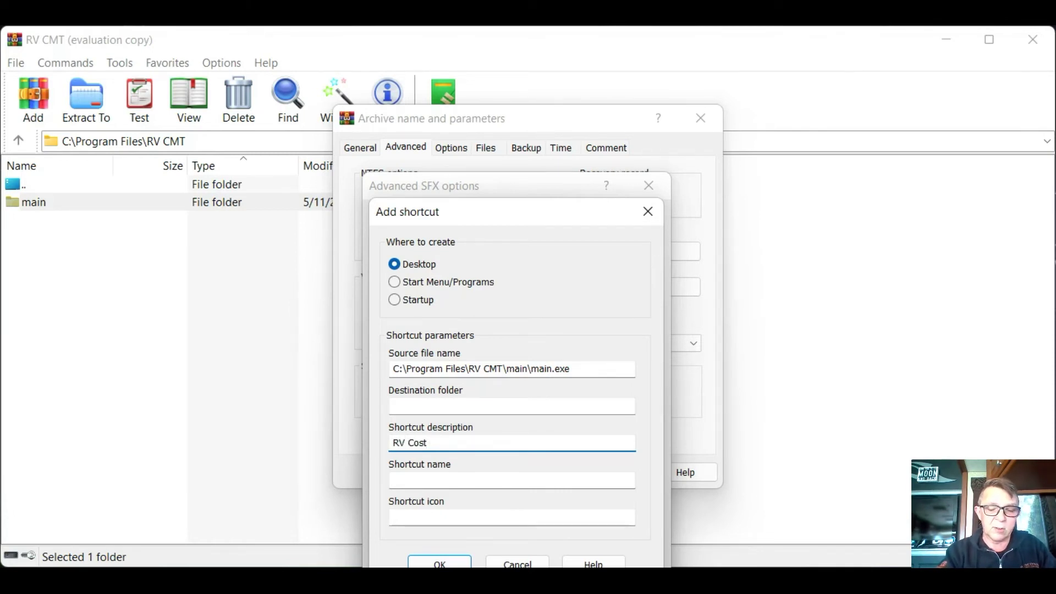
{"action": "type", "text": "&"}
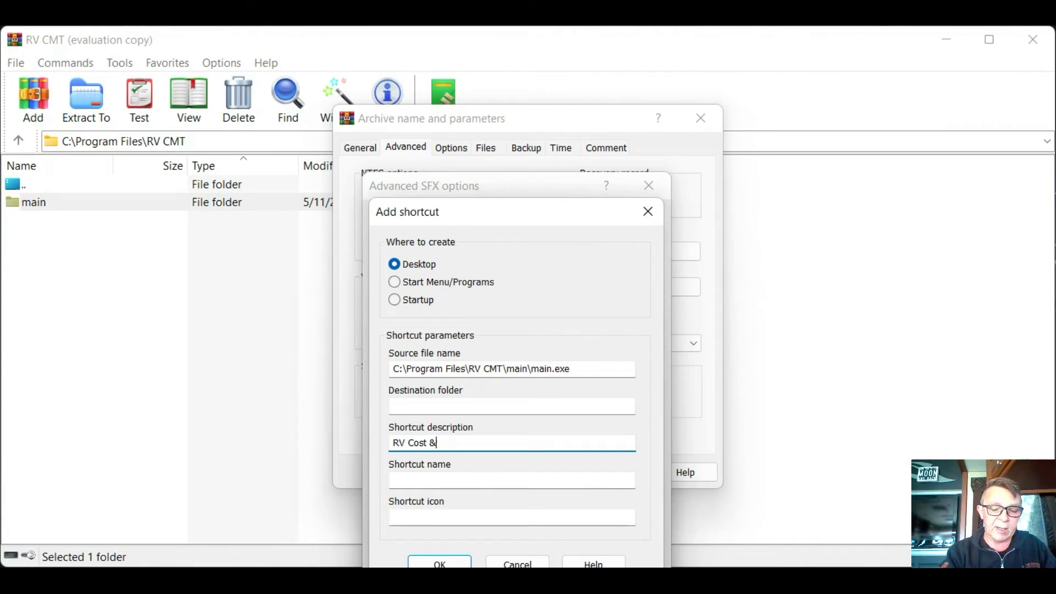
{"action": "type", "text": " M"}
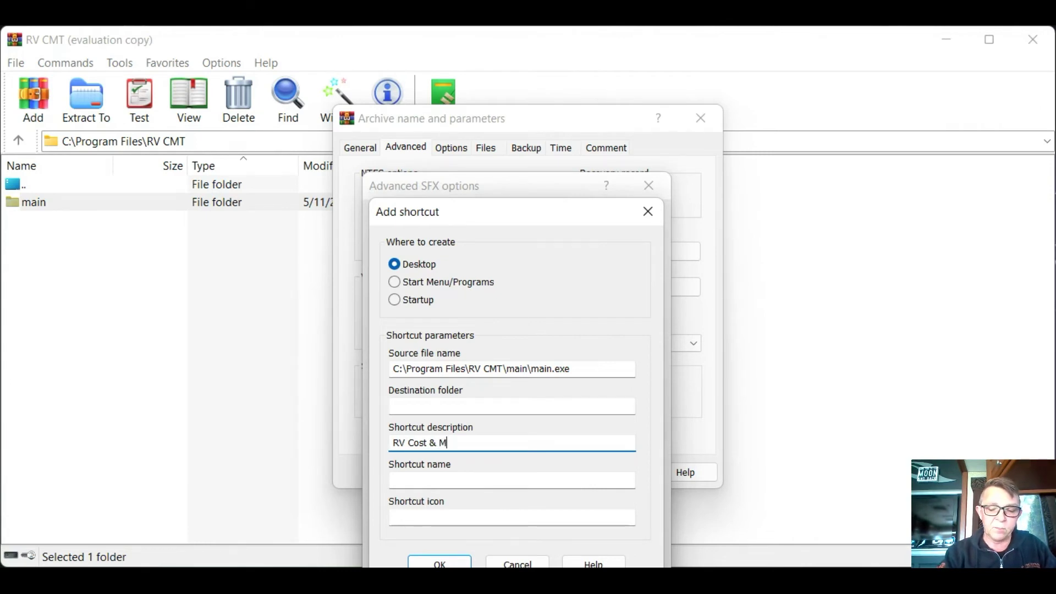
{"action": "type", "text": "aintena"}
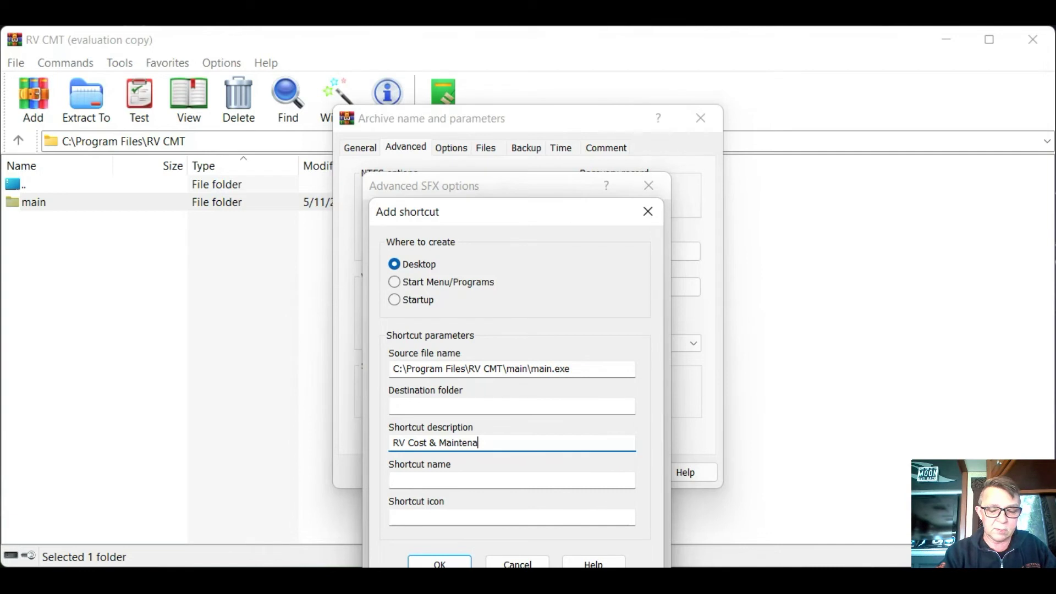
{"action": "type", "text": "nce Tracker"}
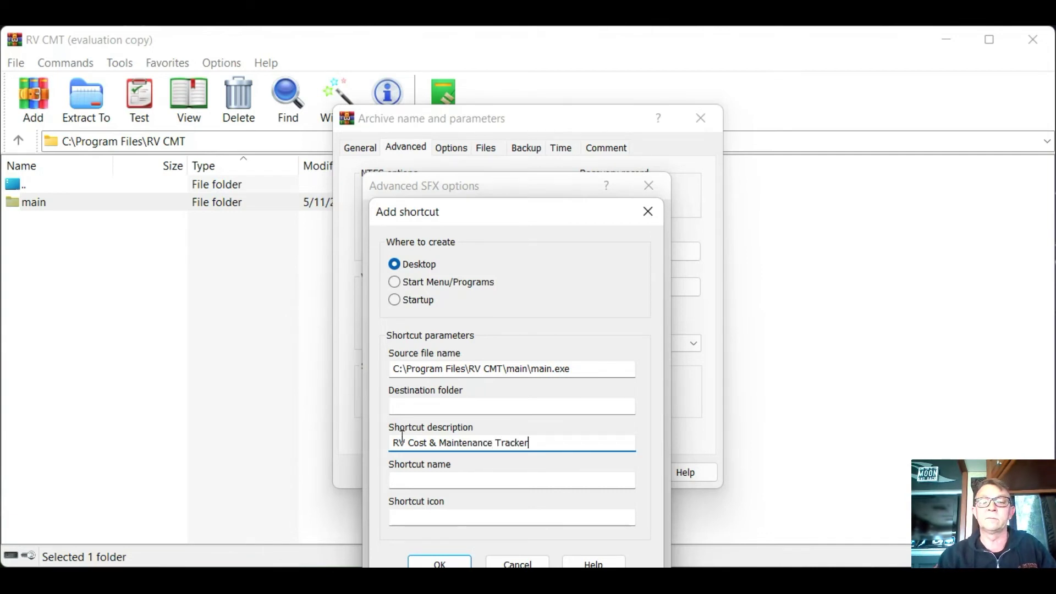
Copy the shortcut description, RV Cost & Maintenance Tracker, into the shortcut name.
{"action": "left_click_drag", "start_coordinate": [529, 443], "coordinate": [383, 447]}
{"action": "key", "text": "ctrl+c"}
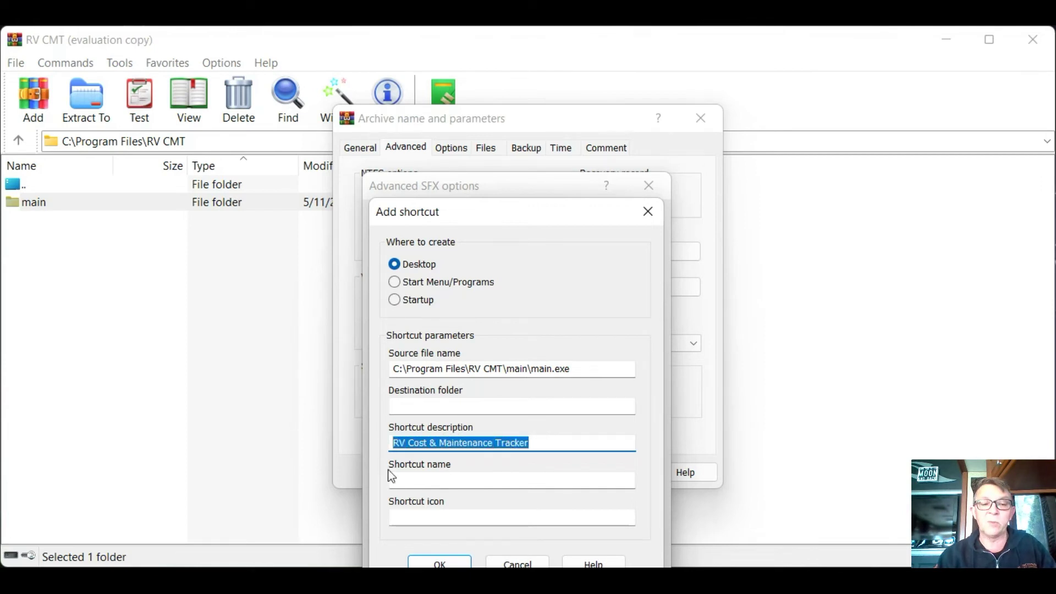
{"action": "left_click", "coordinate": [401, 479]}
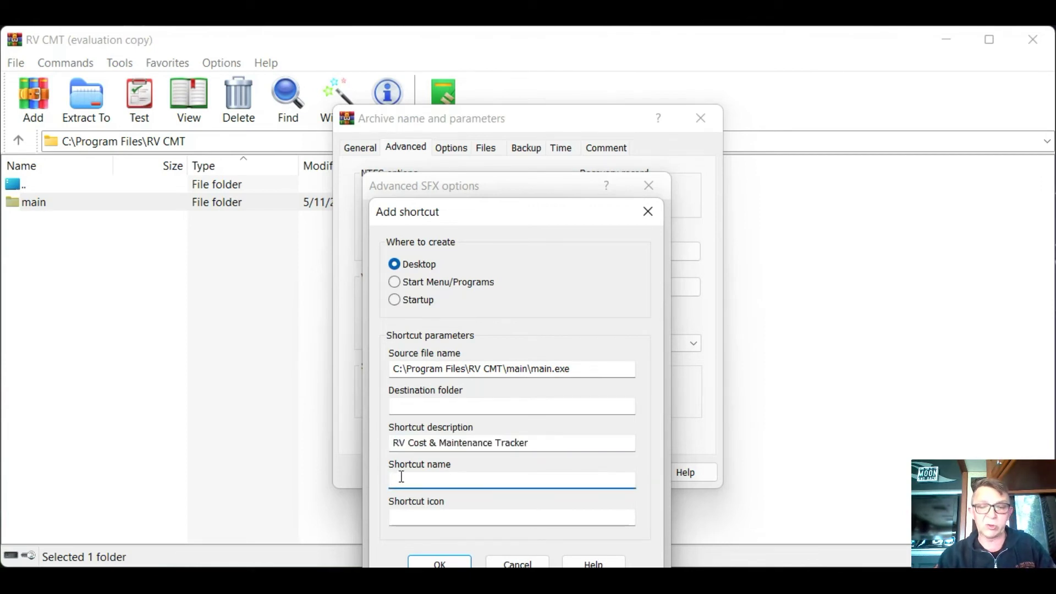
{"action": "key", "text": "ctrl+v"}
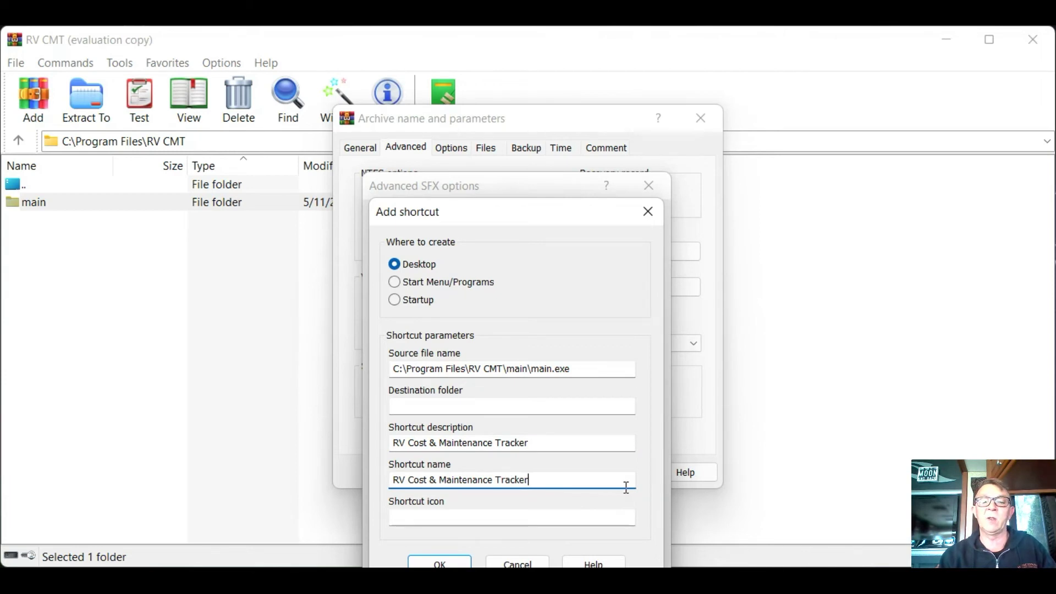
Reuse the source path to set the shortcut icon to C:\Program Files\RV CMT\main\Icon.ico, and confirm the shortcut.
{"action": "left_click", "coordinate": [454, 518]}
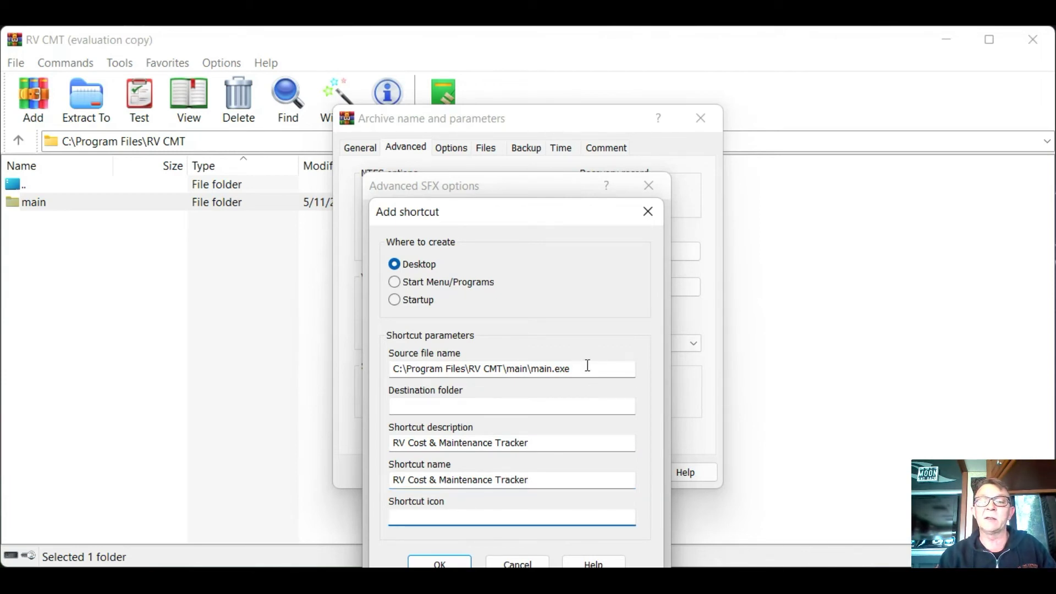
{"action": "left_click_drag", "start_coordinate": [586, 366], "coordinate": [383, 385]}
{"action": "key", "text": "ctrl+c"}
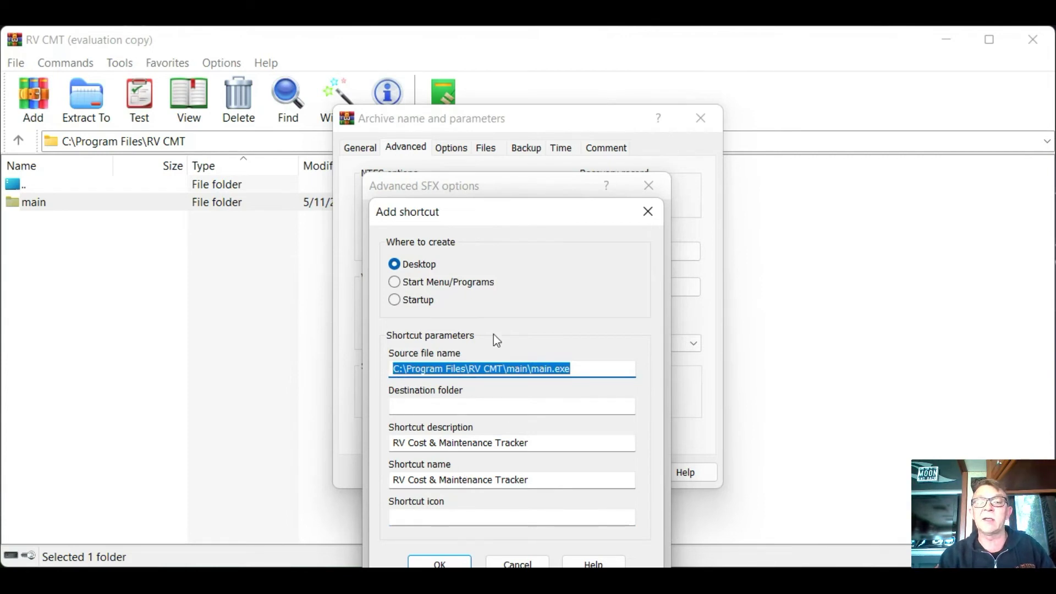
{"action": "left_click", "coordinate": [416, 517]}
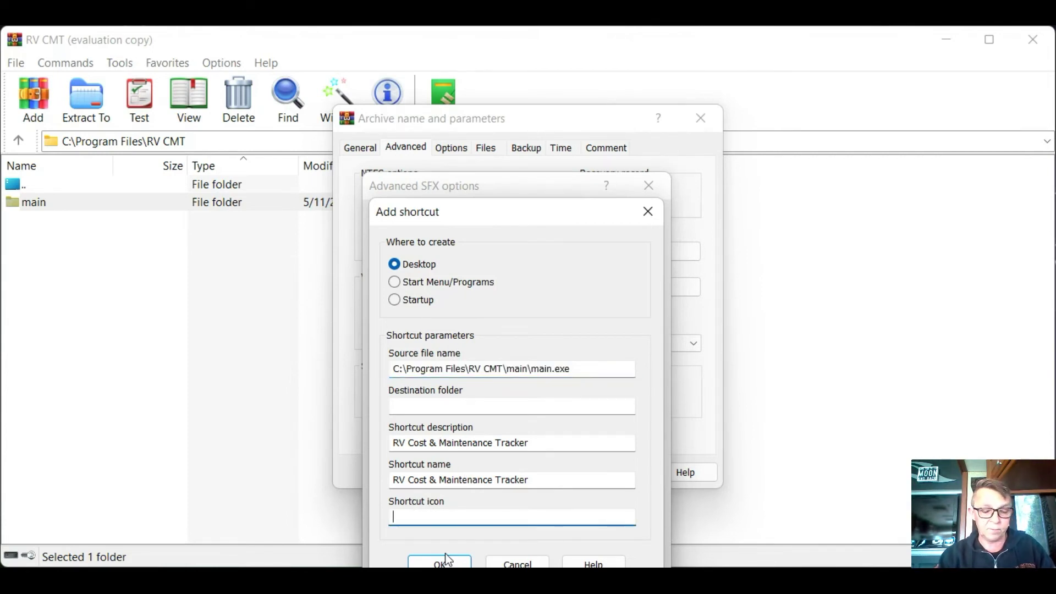
{"action": "key", "text": "ctrl+v"}
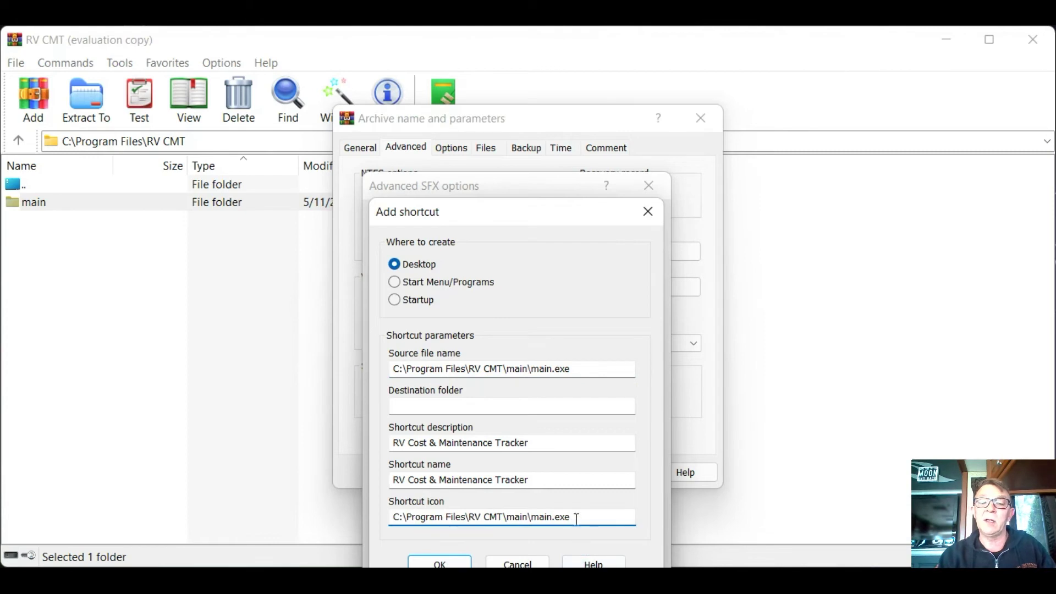
{"action": "key", "text": "BackSpace"}
{"action": "key", "text": "BackSpace"}
{"action": "key", "text": "BackSpace"}
{"action": "key", "text": "BackSpace"}
{"action": "key", "text": "BackSpace"}
{"action": "key", "text": "BackSpace"}
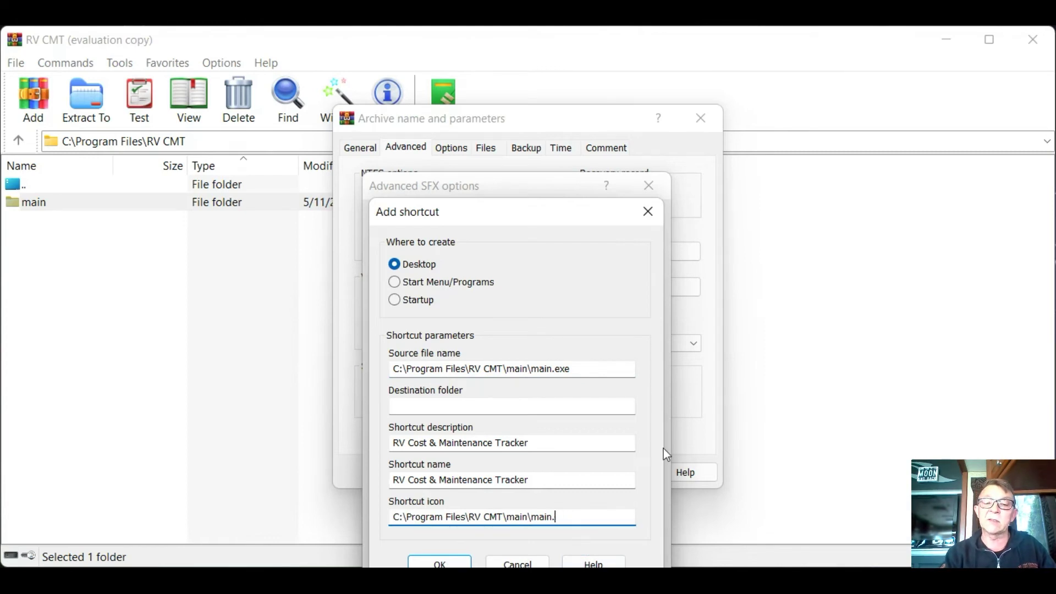
{"action": "key", "text": "BackSpace"}
{"action": "key", "text": "BackSpace"}
{"action": "type", "text": "Ico"}
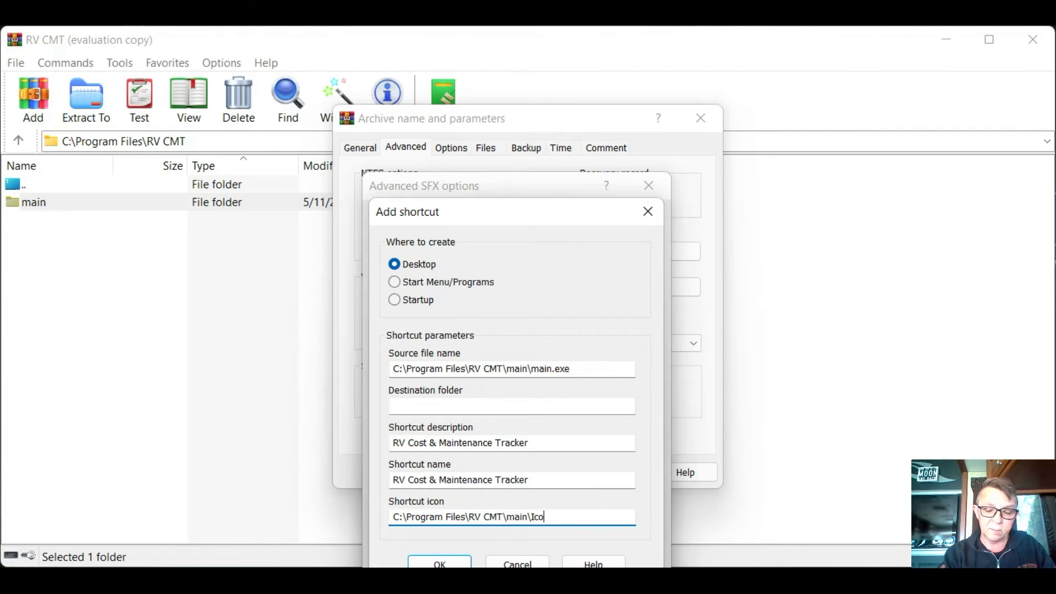
{"action": "type", "text": "n.i"}
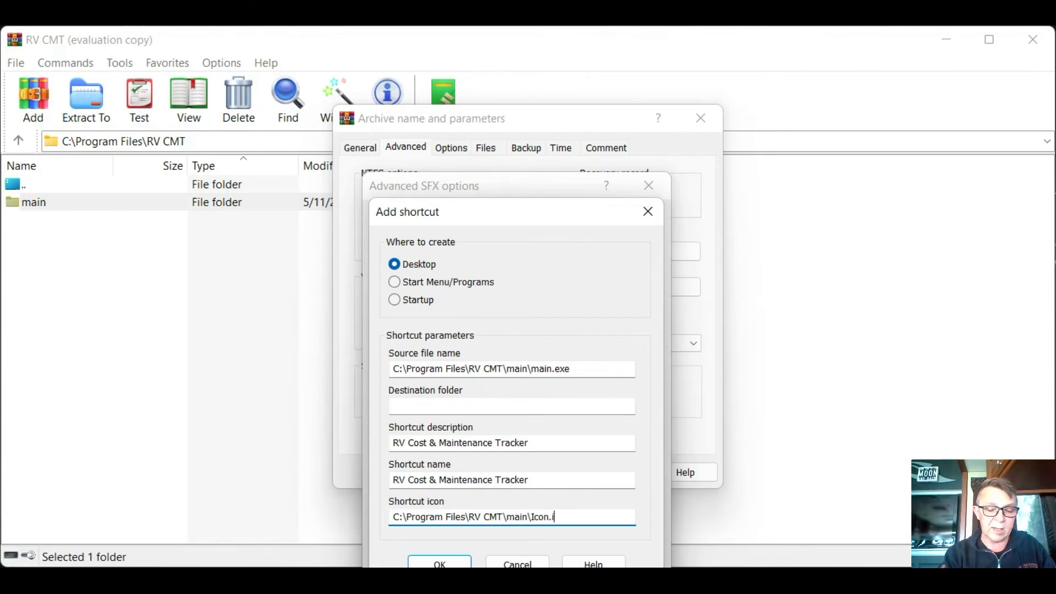
{"action": "type", "text": "co"}
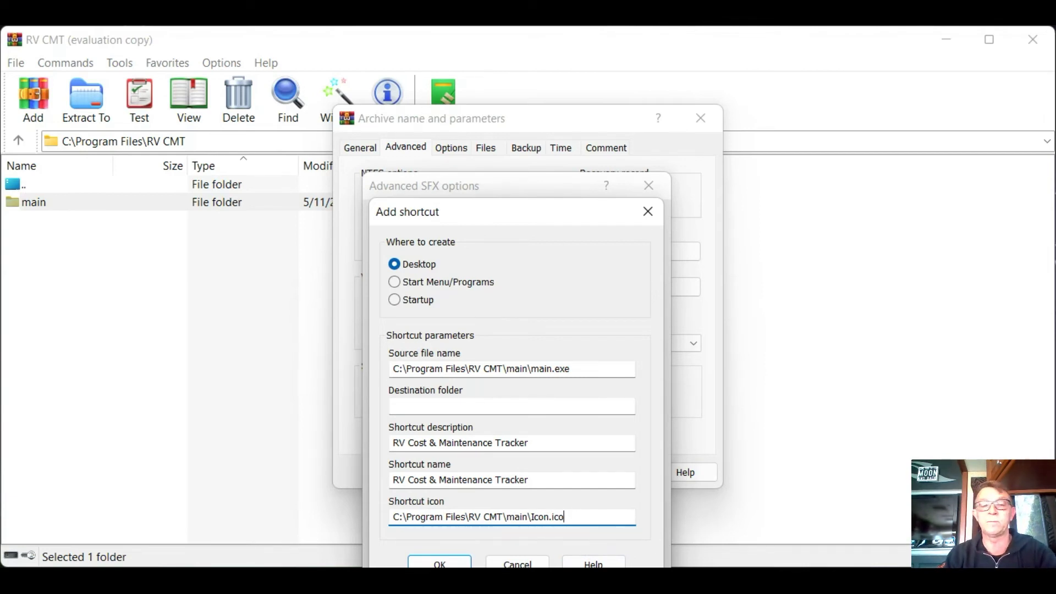
{"action": "left_click", "coordinate": [440, 562]}
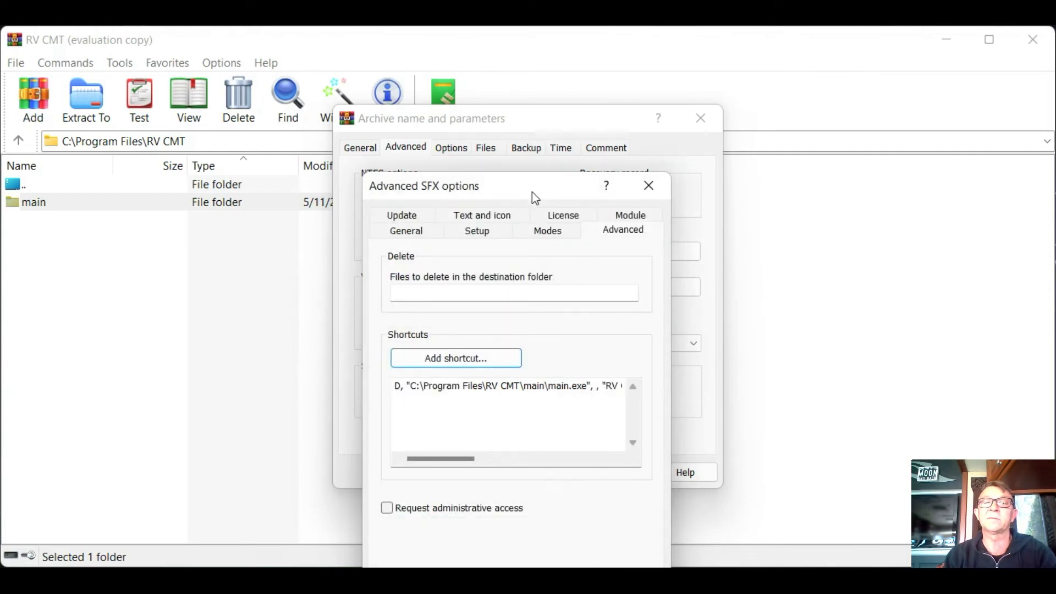
Review the available SFX modules and the license window settings in the advanced SFX options.
{"action": "left_click_drag", "start_coordinate": [532, 187], "coordinate": [499, 110]}
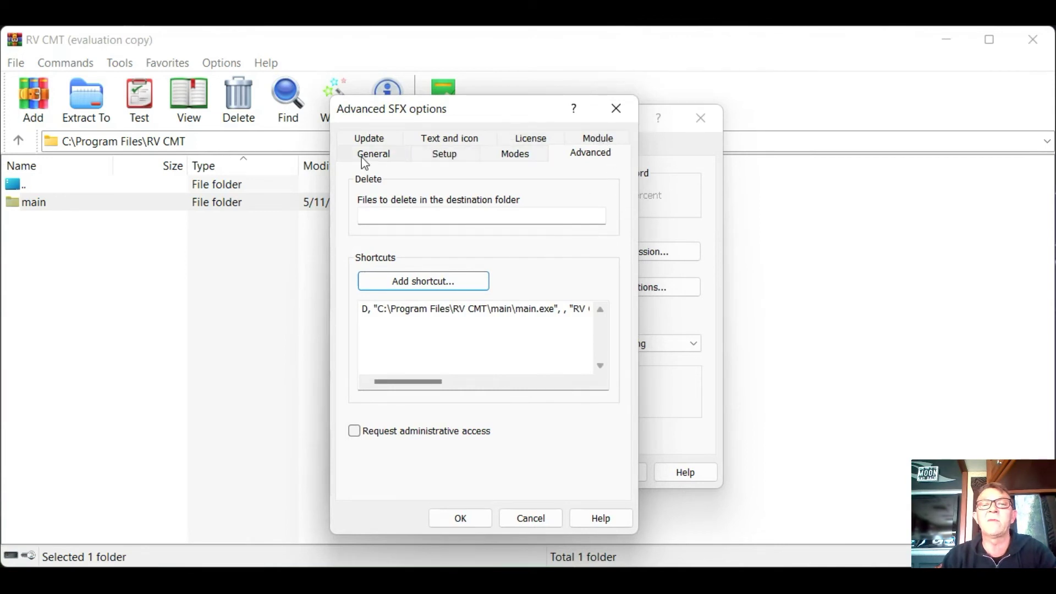
{"action": "left_click", "coordinate": [602, 142]}
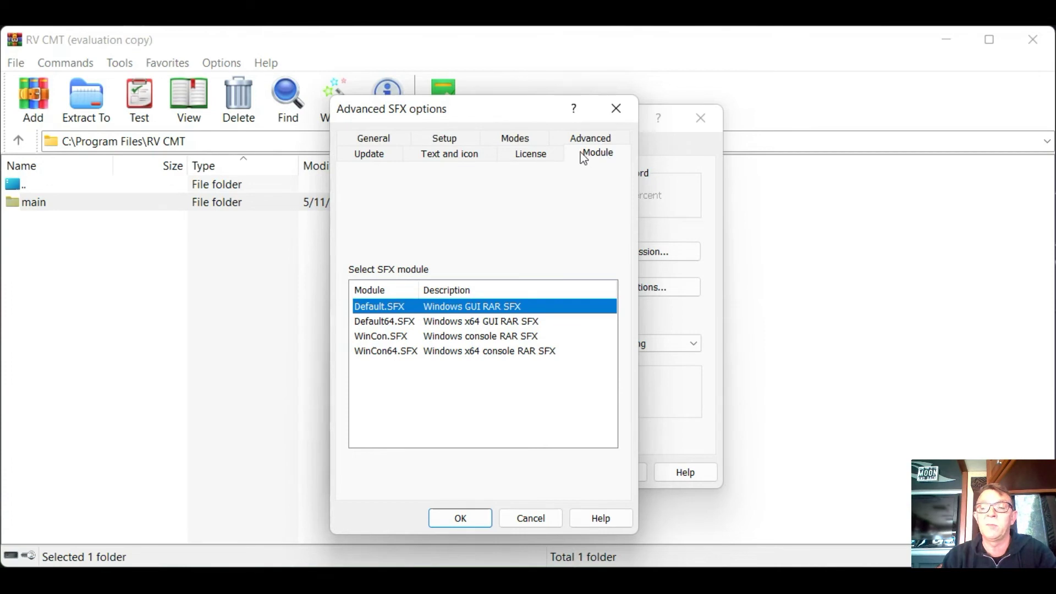
{"action": "left_click", "coordinate": [532, 155]}
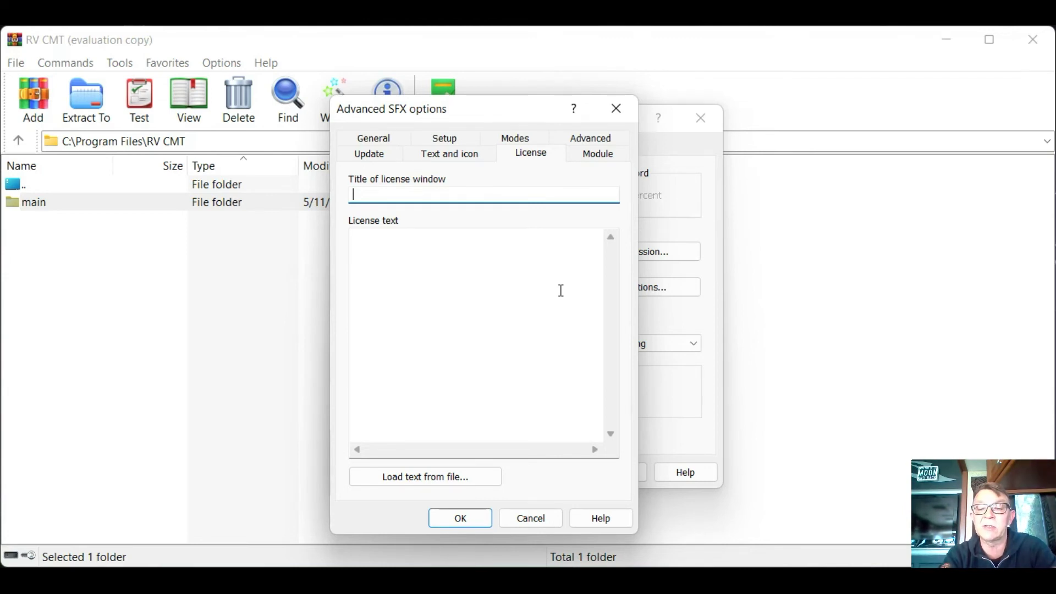
Copy the header line By clicking "Accept", you accept the agreement below from the EULA - WINRAR document into the license window title.
{"action": "mouse_move", "coordinate": [582, 578]}
{"action": "mouse_move", "coordinate": [623, 579]}
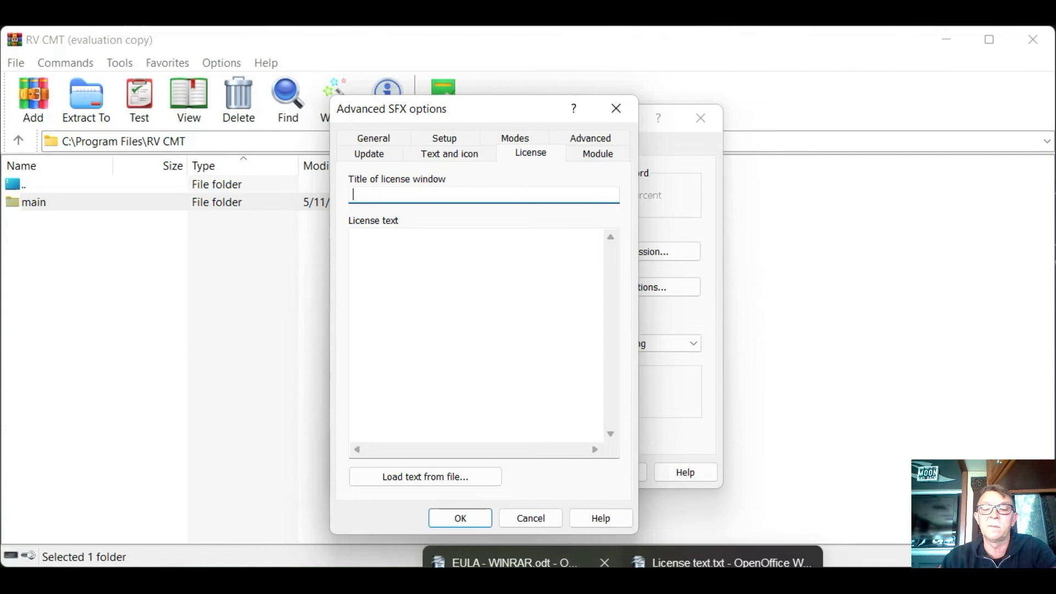
{"action": "left_click", "coordinate": [506, 562]}
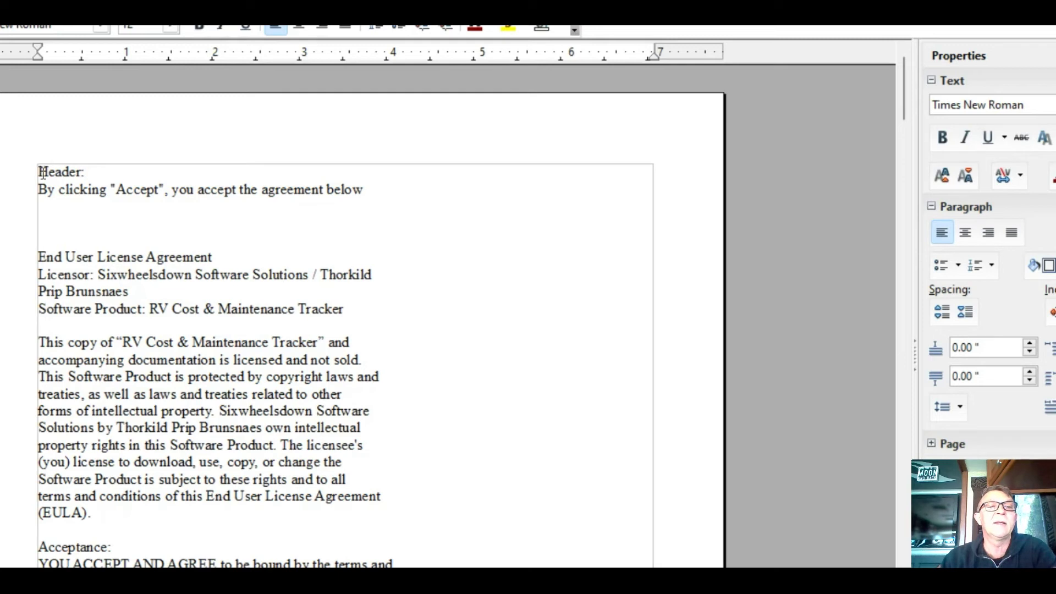
{"action": "left_click_drag", "start_coordinate": [41, 193], "coordinate": [366, 184]}
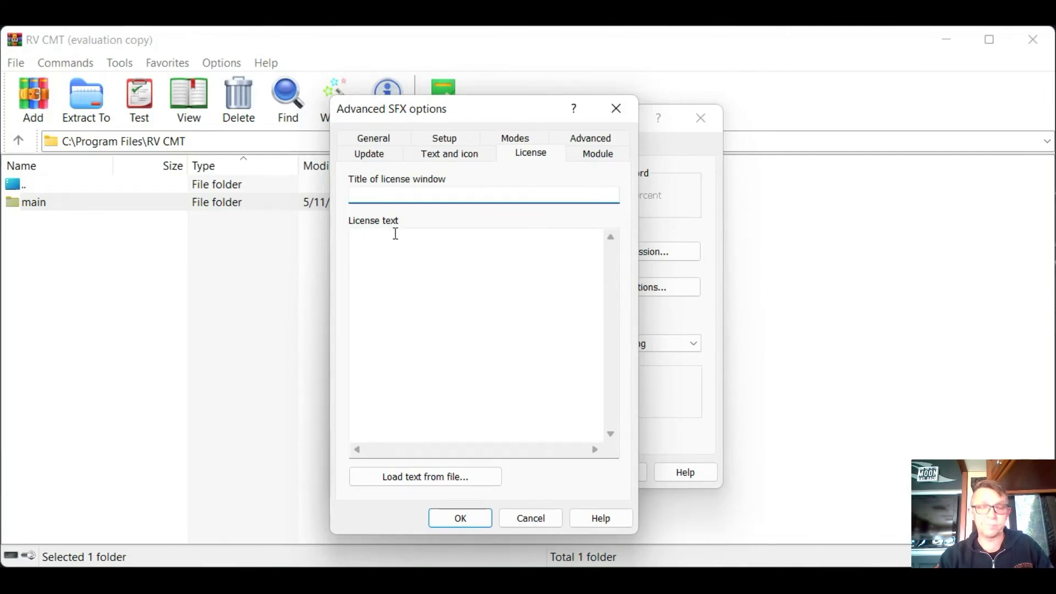
{"action": "key", "text": "ctrl+v"}
Copy the full End User License Agreement from the EULA - WINRAR document into the SFX license text, excluding the header lines.
{"action": "left_click", "coordinate": [387, 249]}
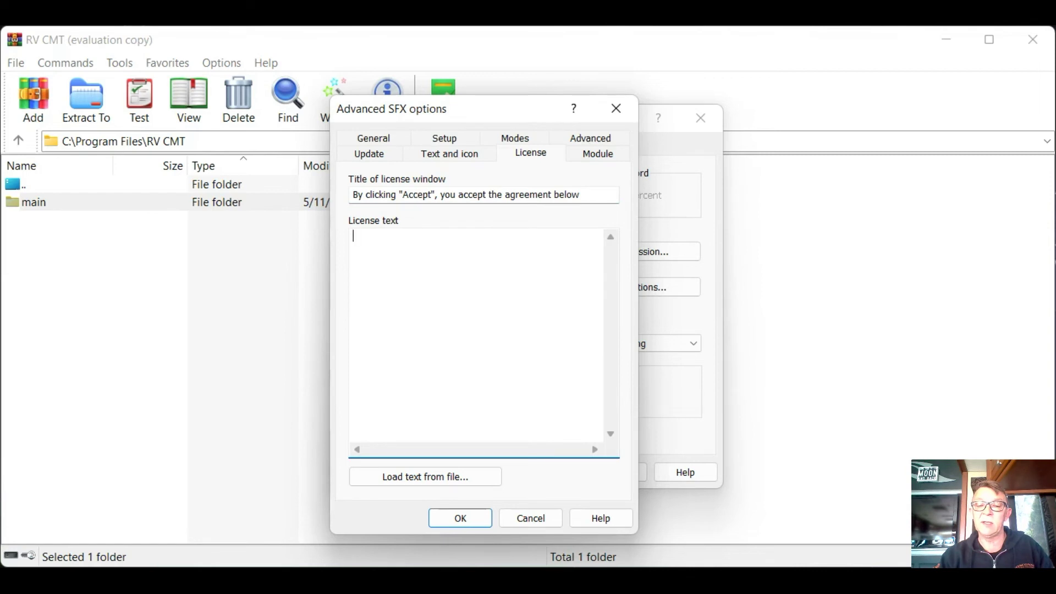
{"action": "left_click", "coordinate": [623, 583]}
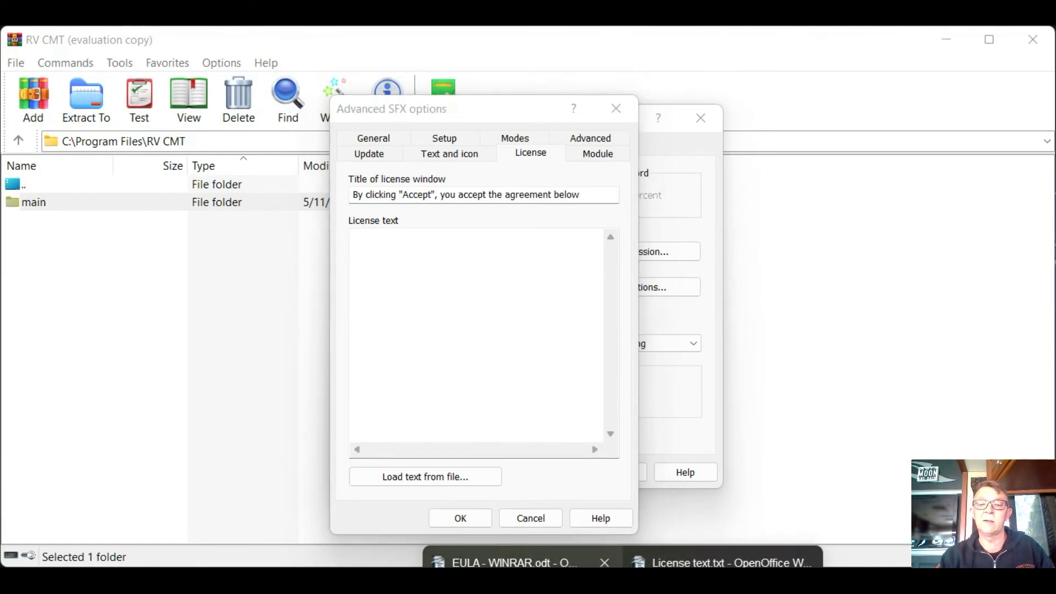
{"action": "left_click", "coordinate": [523, 561]}
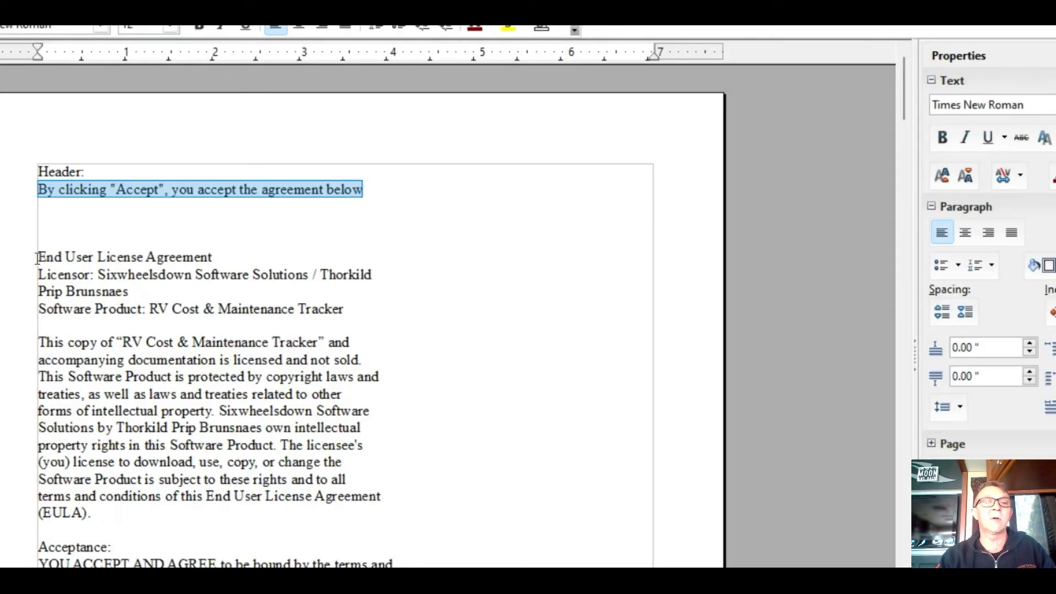
{"action": "left_click_drag", "start_coordinate": [38, 255], "coordinate": [209, 573]}
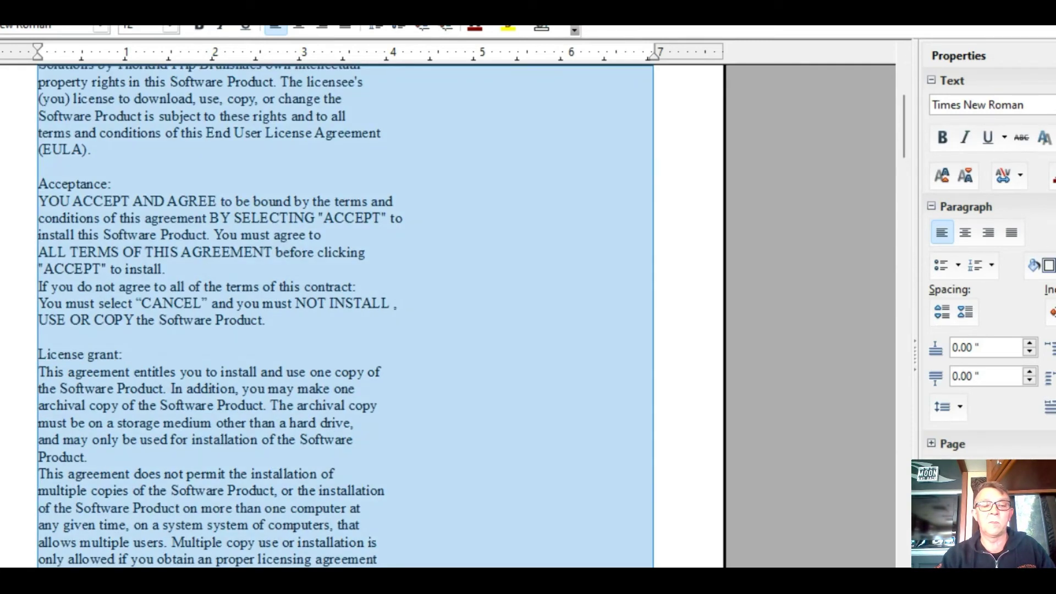
{"action": "left_click_drag", "start_coordinate": [209, 573], "coordinate": [324, 546]}
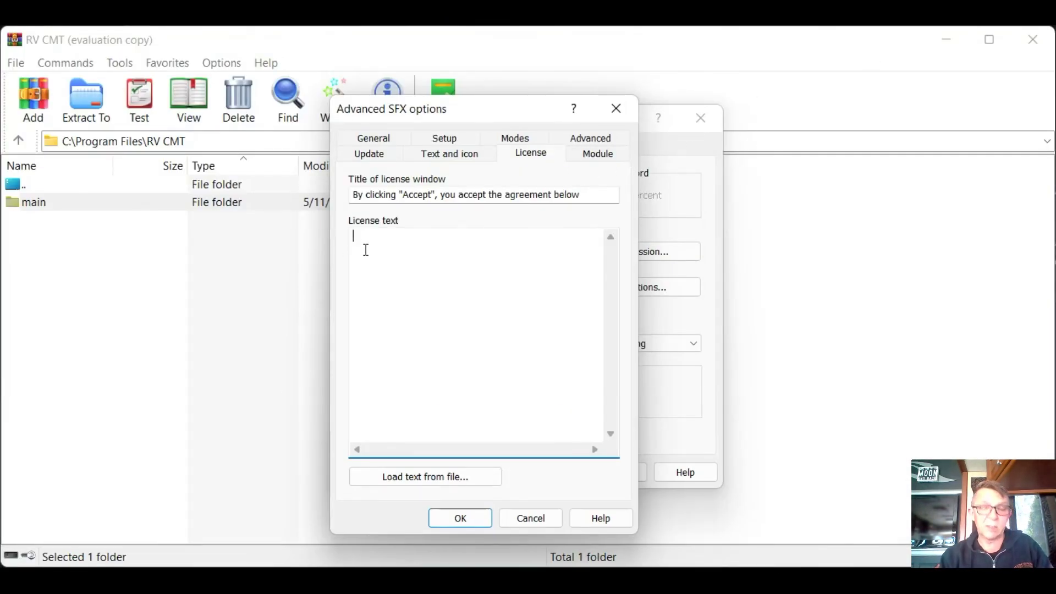
{"action": "key", "text": "ctrl+v"}
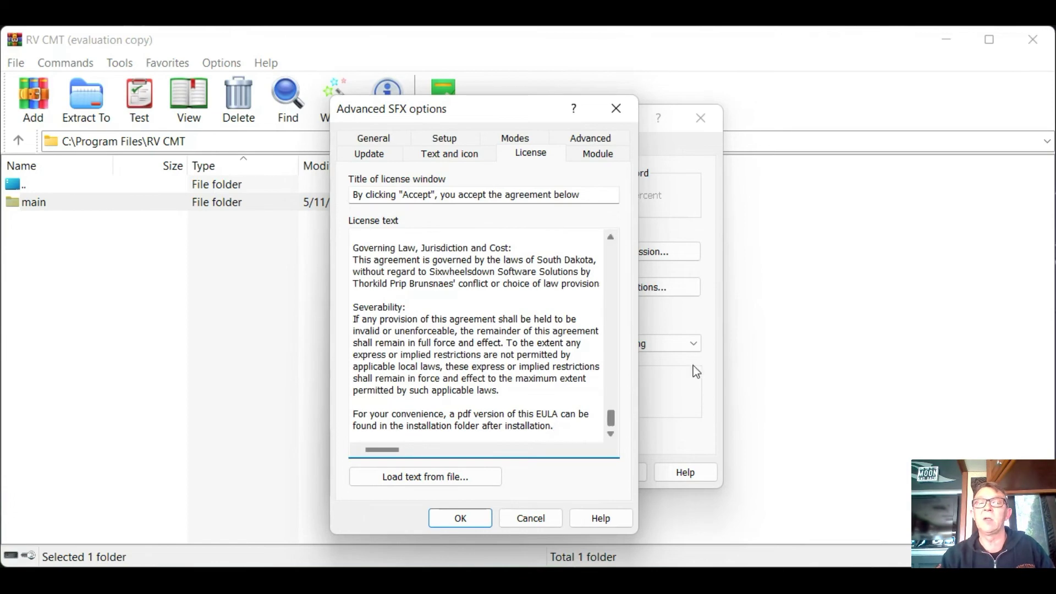
{"action": "left_click_drag", "start_coordinate": [611, 420], "coordinate": [612, 253]}
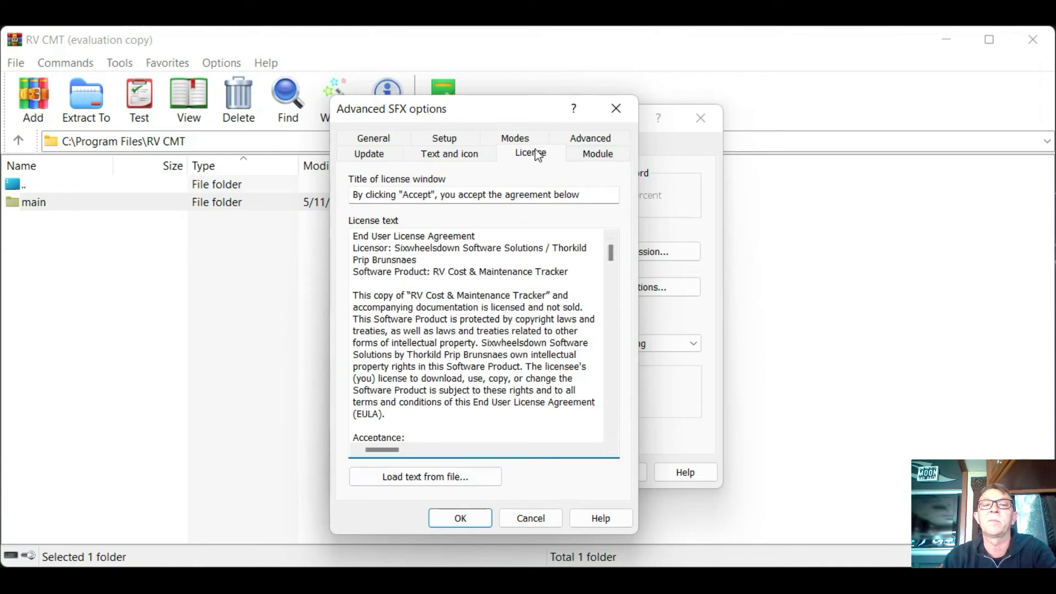
Copy the antivirus and main.exe troubleshooting notice from the License text.txt document into the text displayed in the SFX window.
{"action": "left_click", "coordinate": [468, 159]}
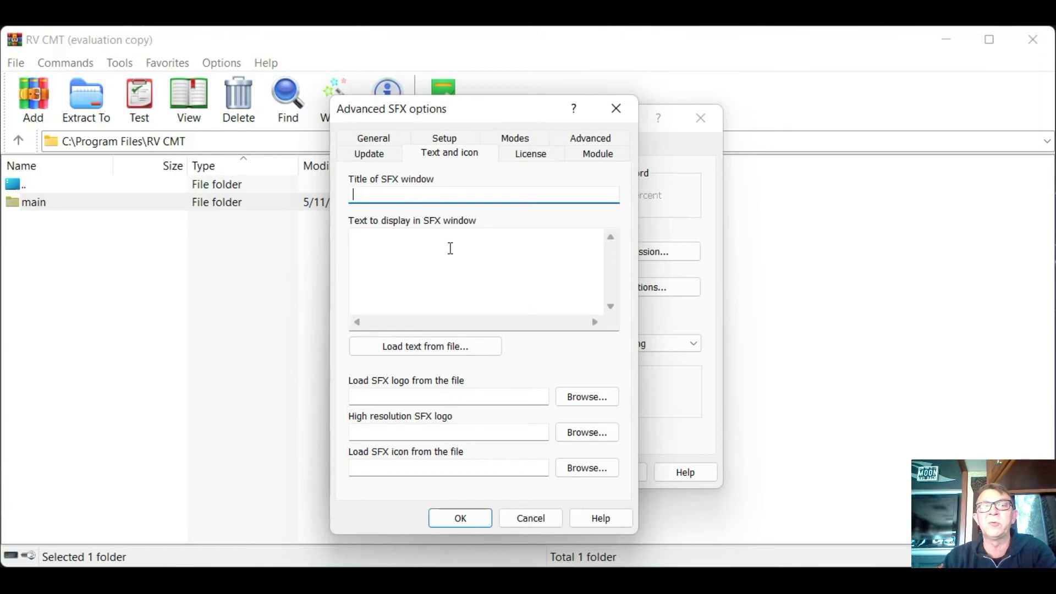
{"action": "mouse_move", "coordinate": [622, 563]}
{"action": "left_click", "coordinate": [710, 563]}
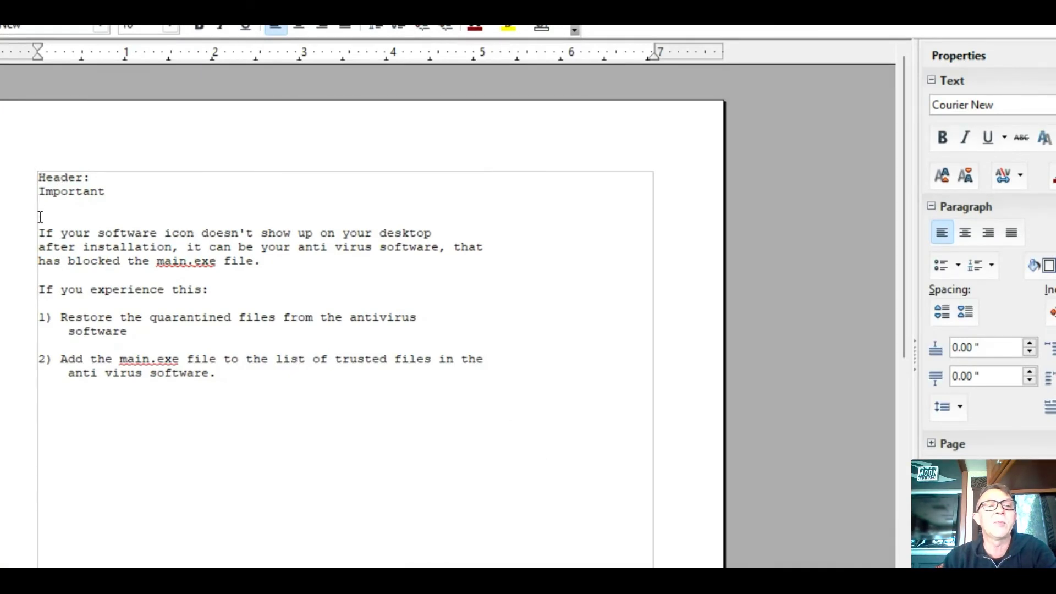
{"action": "left_click_drag", "start_coordinate": [38, 232], "coordinate": [225, 372]}
{"action": "key", "text": "ctrl+c"}
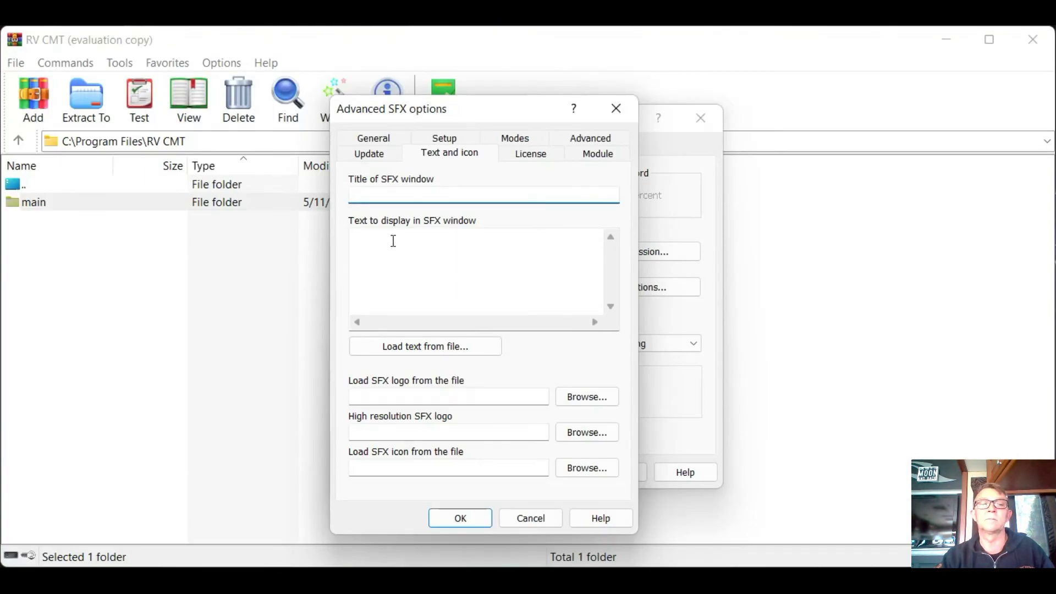
{"action": "left_click", "coordinate": [444, 270]}
{"action": "key", "text": "ctrl+v"}
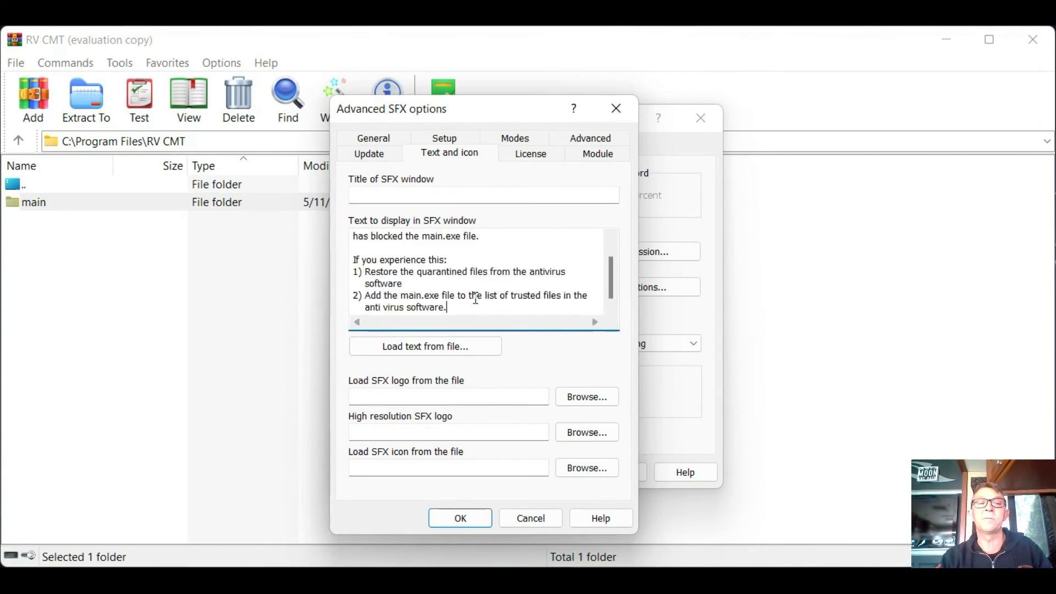
{"action": "scroll", "coordinate": [537, 280], "scroll_direction": "up", "scroll_amount": 1}
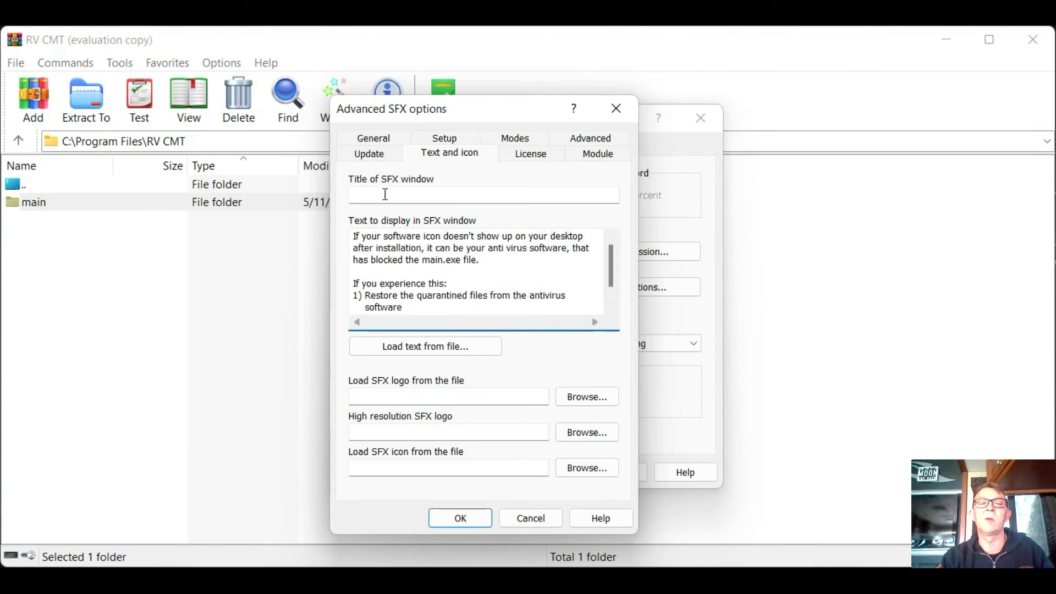
Set the SFX window title to "Important !" and create the self-extracting archive with these options.
{"action": "left_click", "coordinate": [372, 190]}
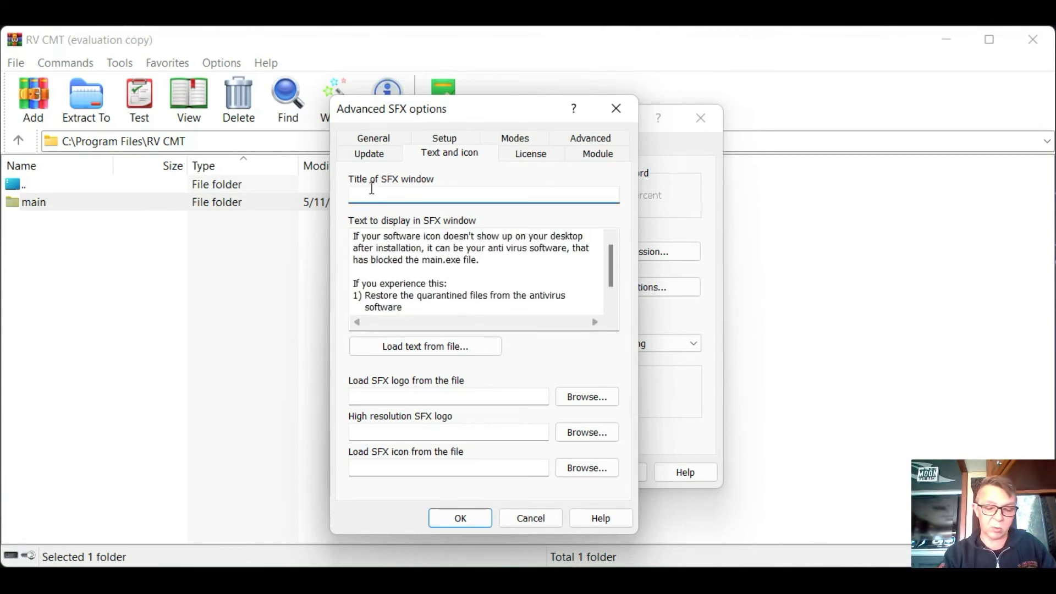
{"action": "type", "text": "Imp"}
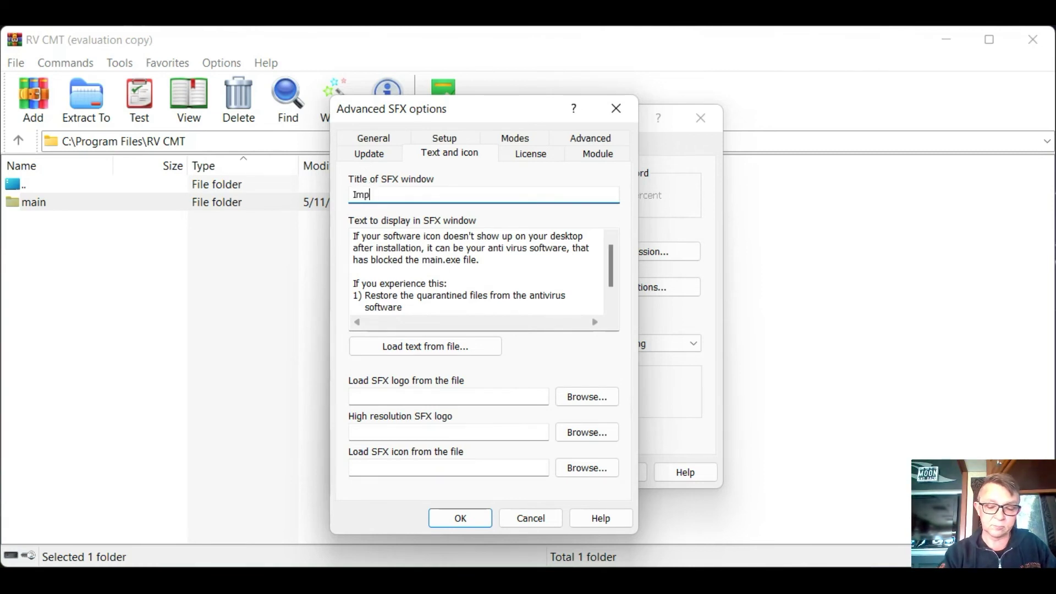
{"action": "type", "text": "ortant"}
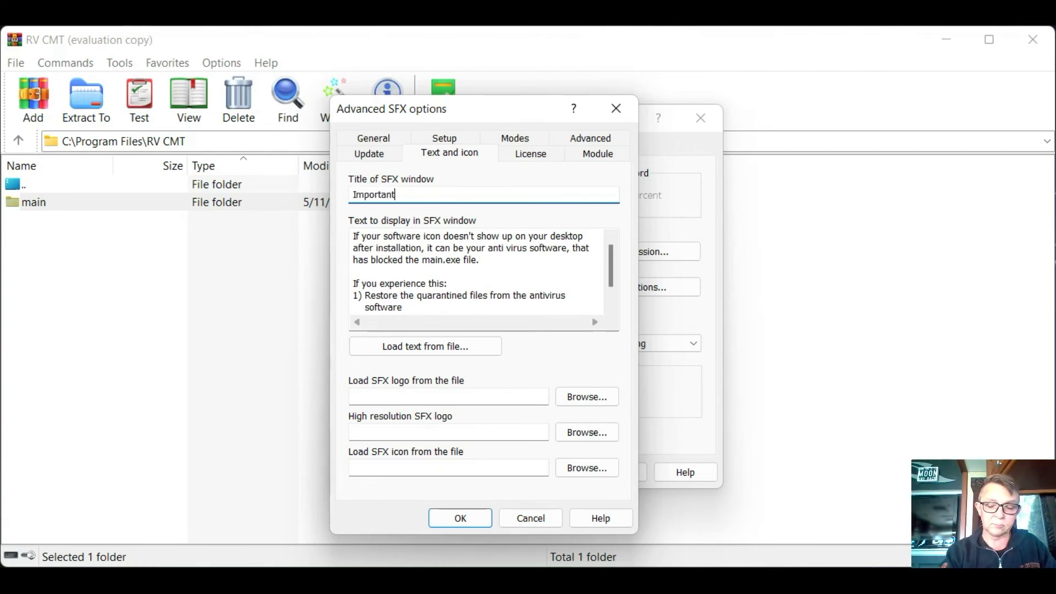
{"action": "type", "text": " !"}
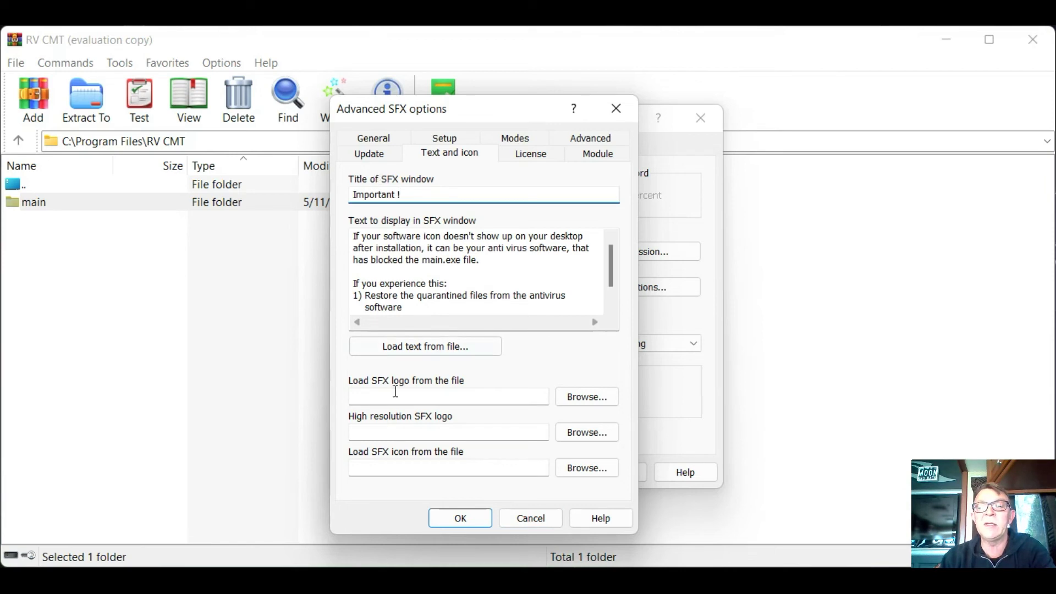
{"action": "left_click", "coordinate": [454, 521]}
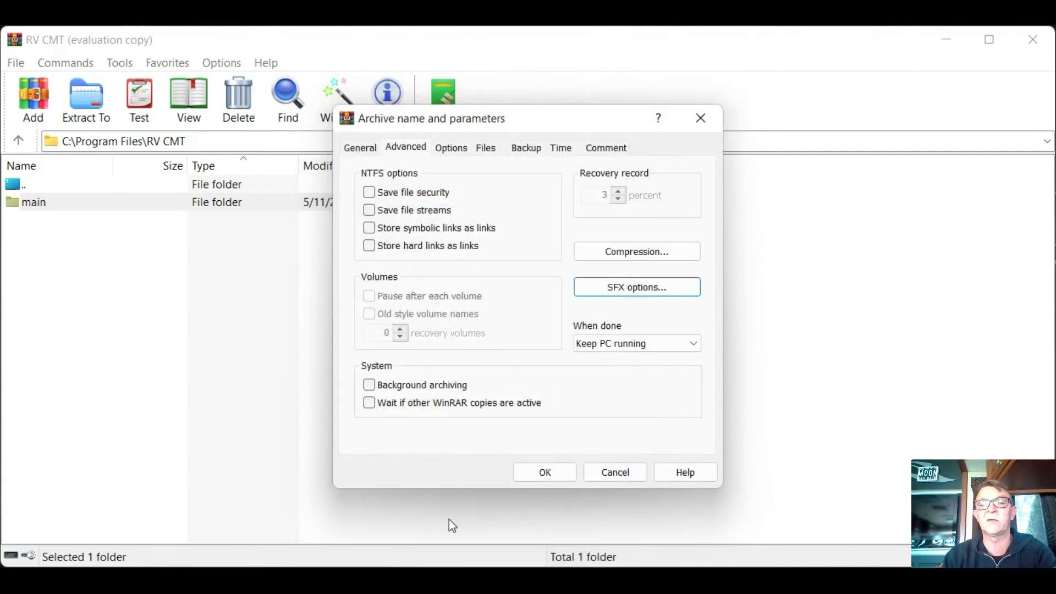
{"action": "left_click", "coordinate": [554, 476]}
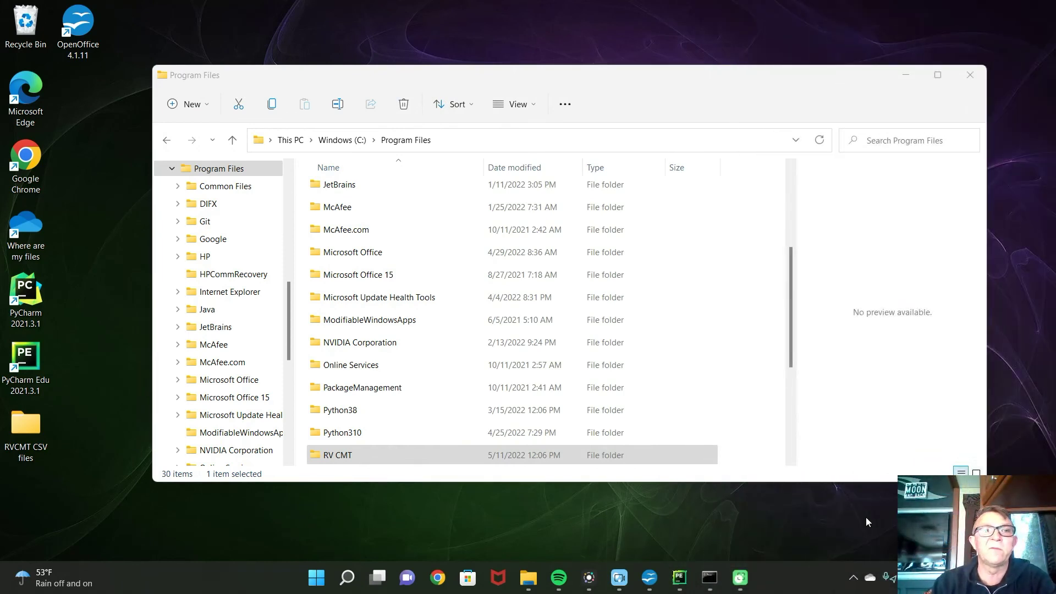
Move RC CMT Installation file.exe from C:\Program Files\RV CMT to the desktop, granting administrator permission.
{"action": "left_click", "coordinate": [337, 454]}
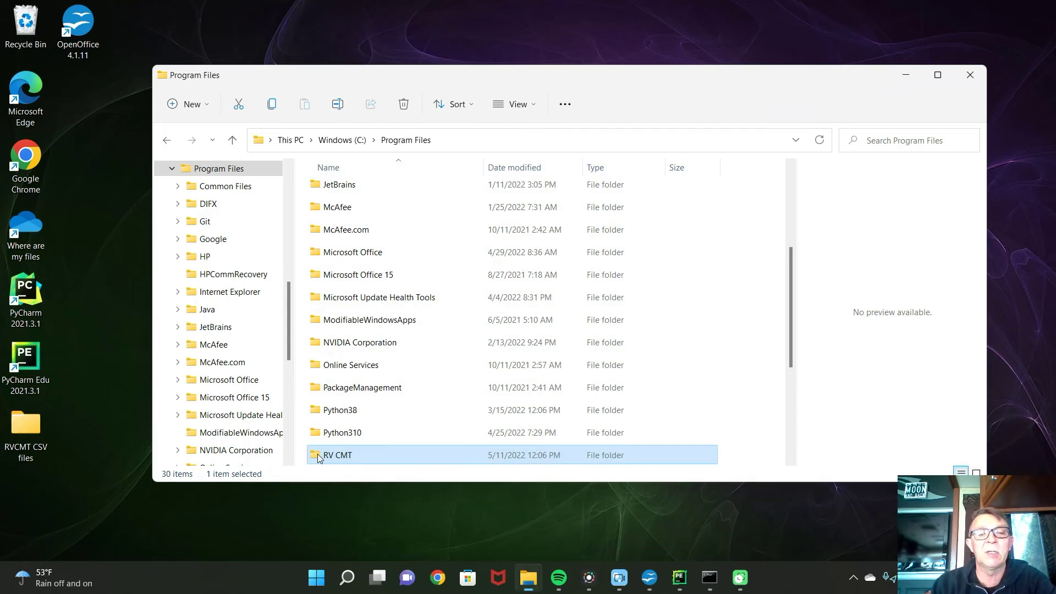
{"action": "double_click", "coordinate": [318, 454]}
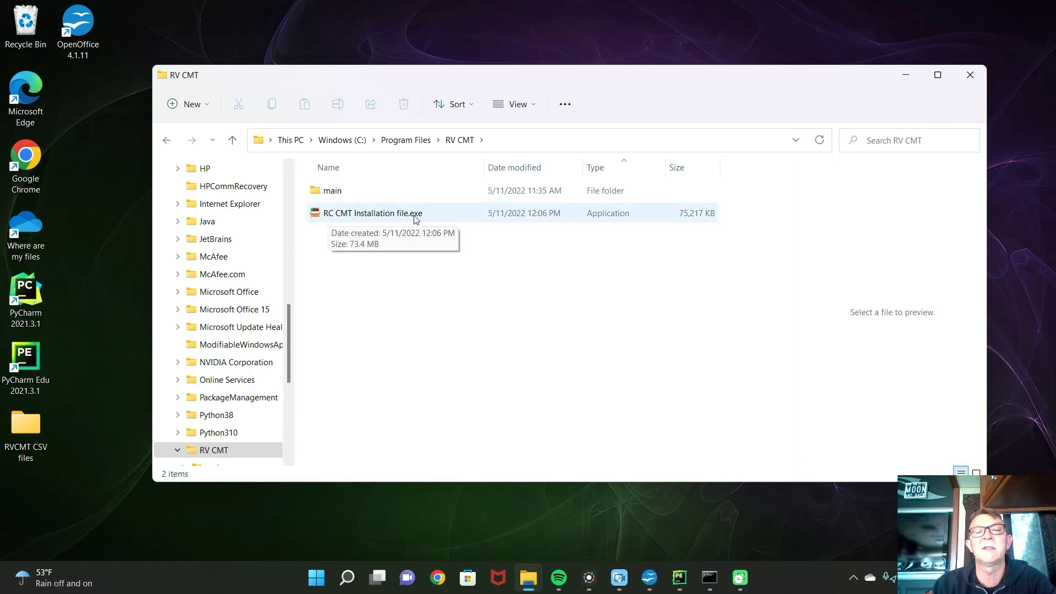
{"action": "left_click", "coordinate": [355, 218]}
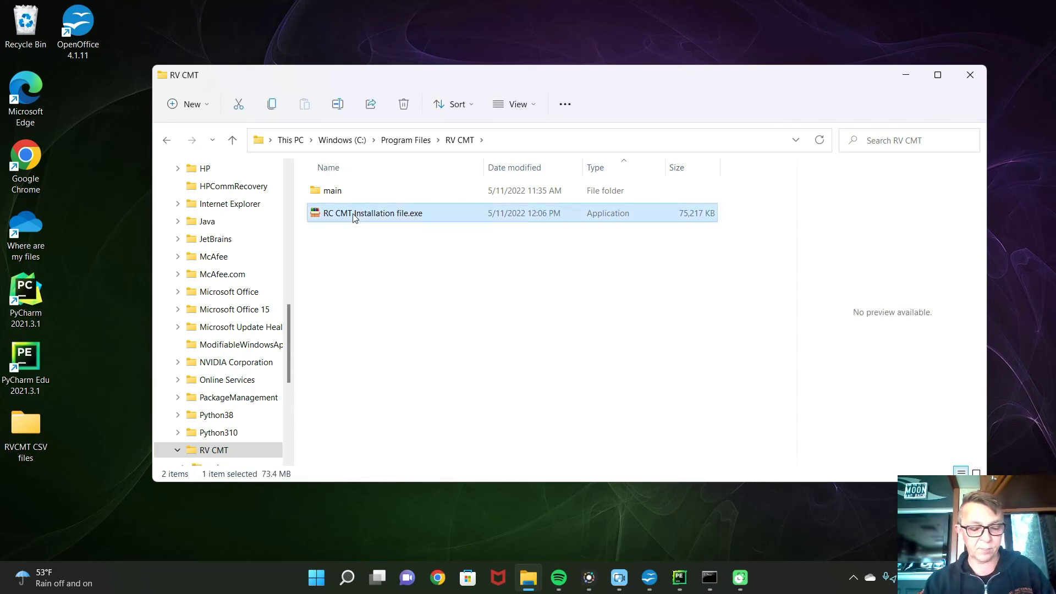
{"action": "key", "text": "ctrl+c"}
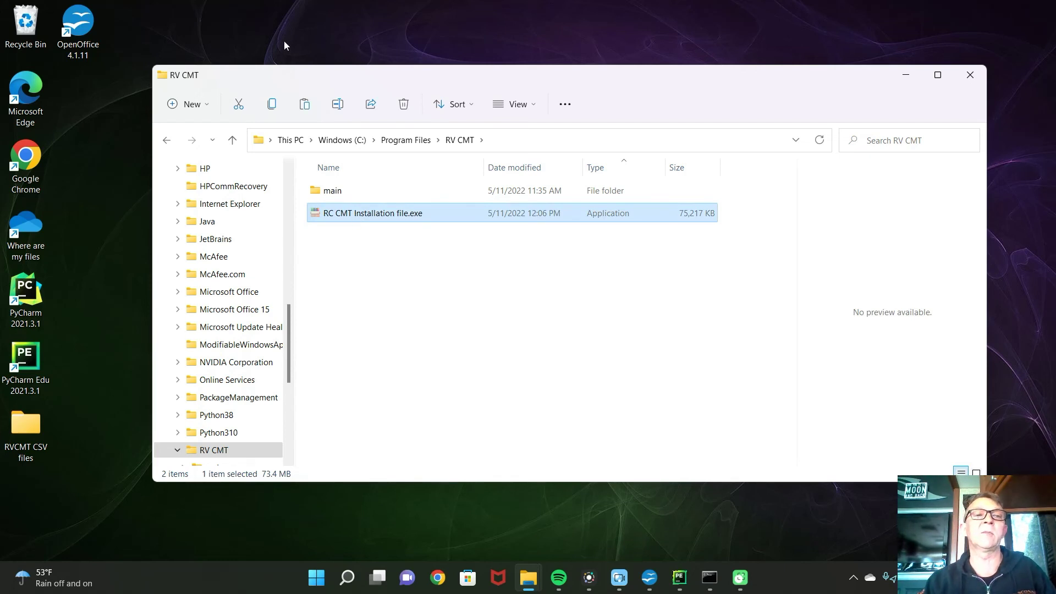
{"action": "left_click", "coordinate": [291, 46]}
{"action": "key", "text": "ctrl+v"}
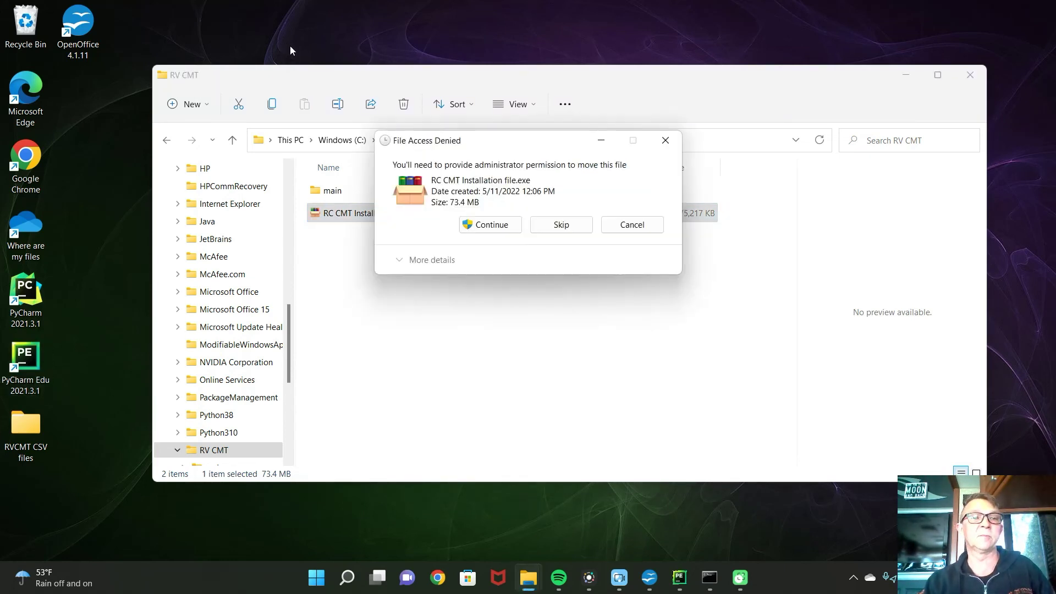
{"action": "left_click", "coordinate": [486, 226]}
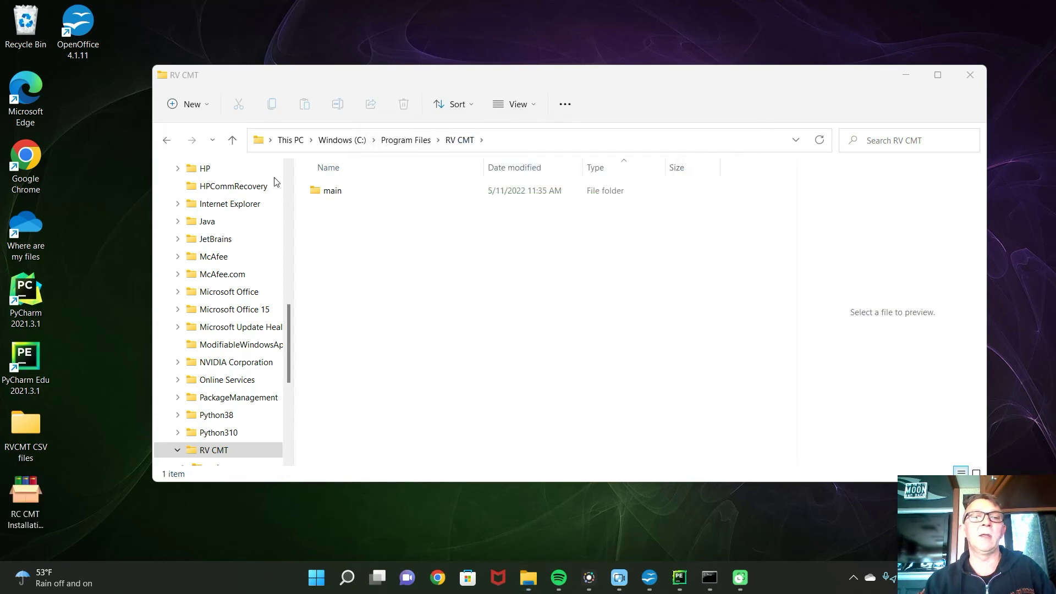
Delete the original RV CMT folder from Program Files, granting permission for the deletion.
{"action": "left_click", "coordinate": [232, 140]}
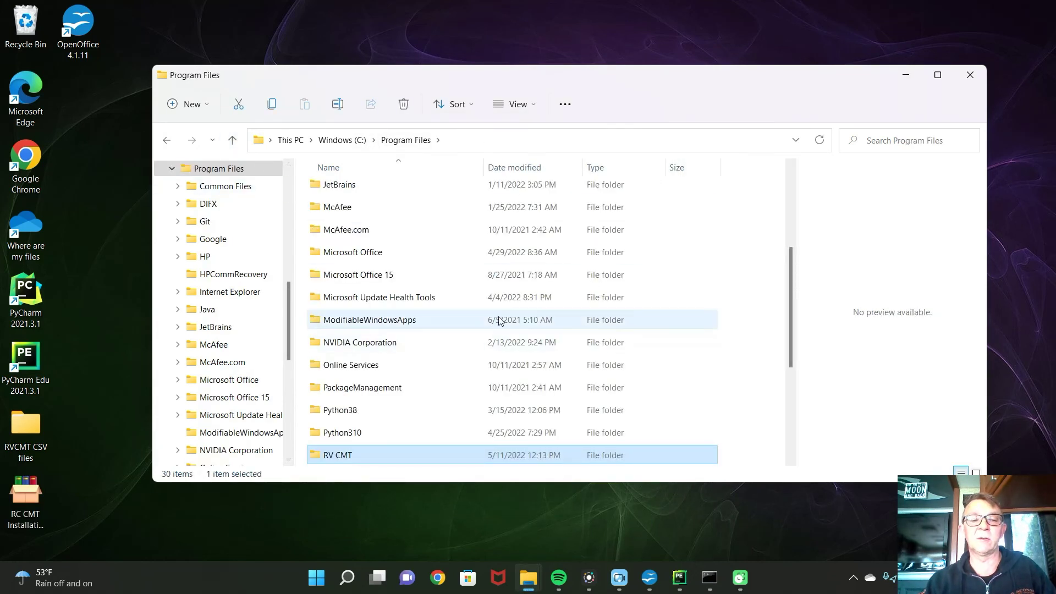
{"action": "scroll", "coordinate": [478, 316], "scroll_direction": "down", "scroll_amount": 2}
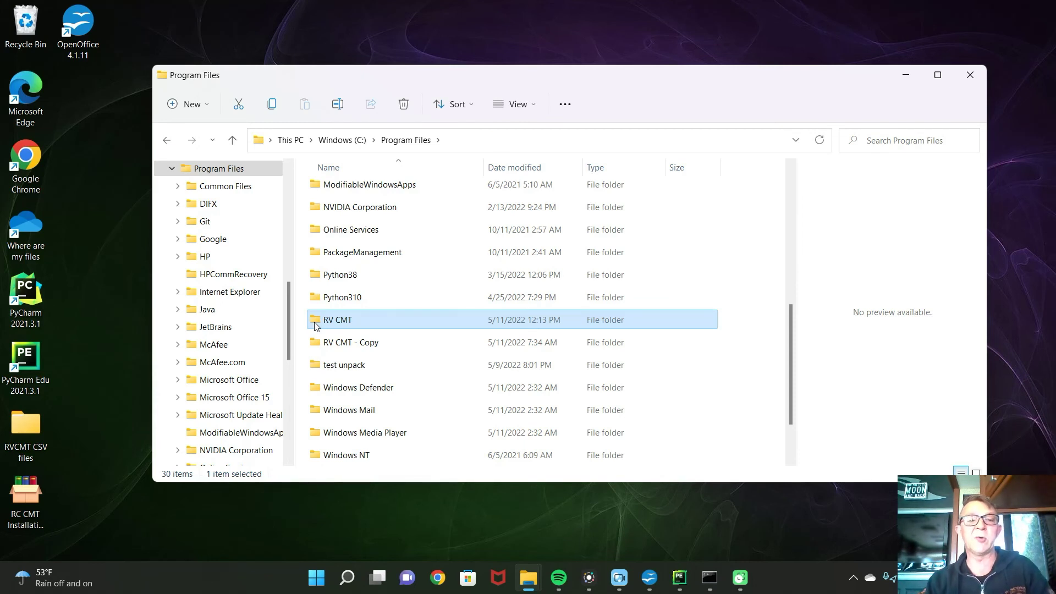
{"action": "mouse_move", "coordinate": [316, 324]}
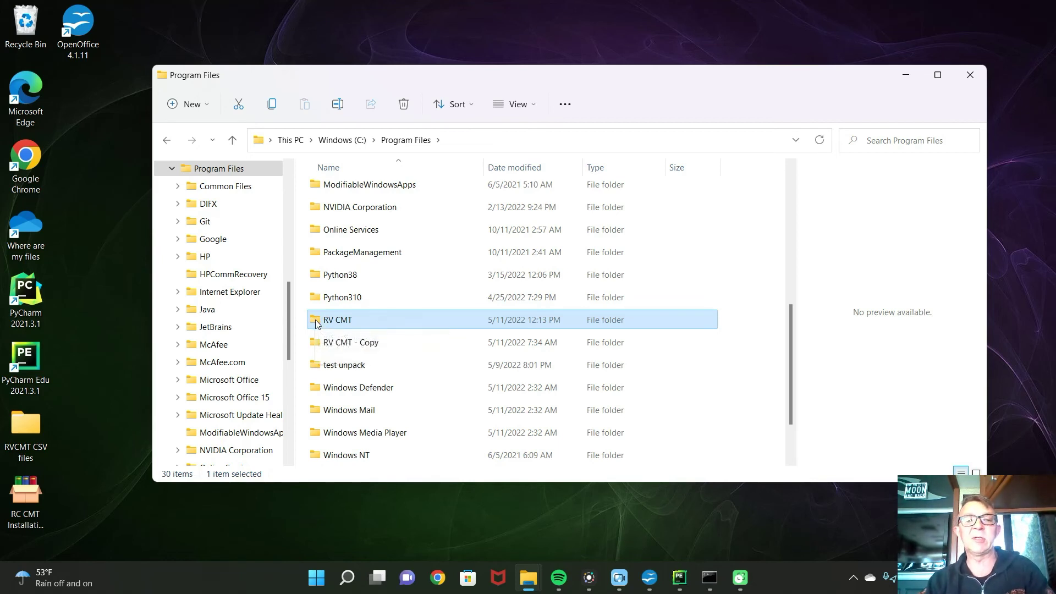
{"action": "key", "text": "Delete"}
{"action": "left_click", "coordinate": [490, 224]}
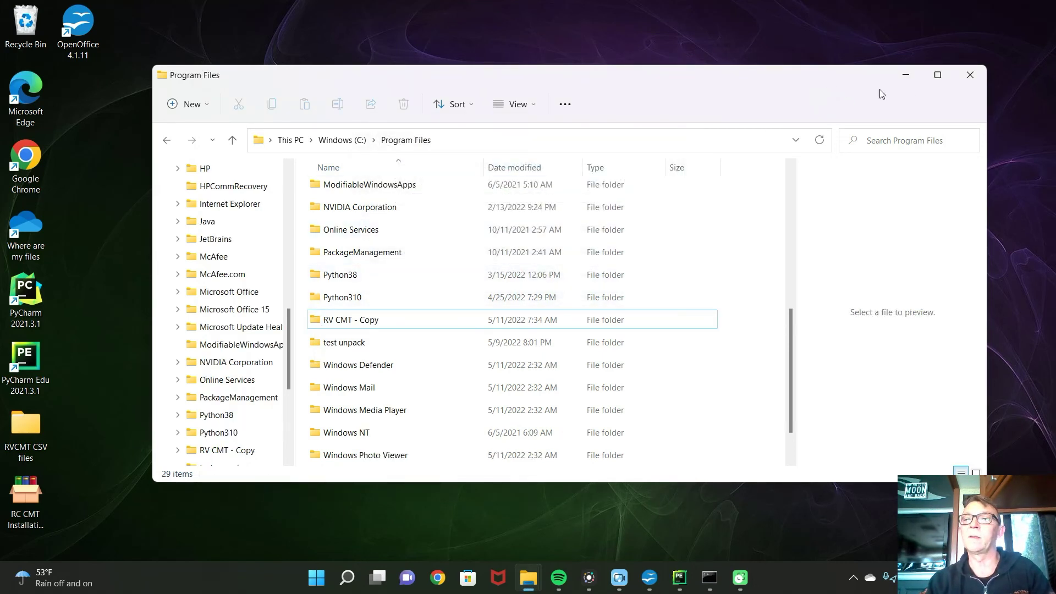
Place the RC CMT installer in an open area of the desktop and run it to review its license agreement.
{"action": "left_click", "coordinate": [906, 78]}
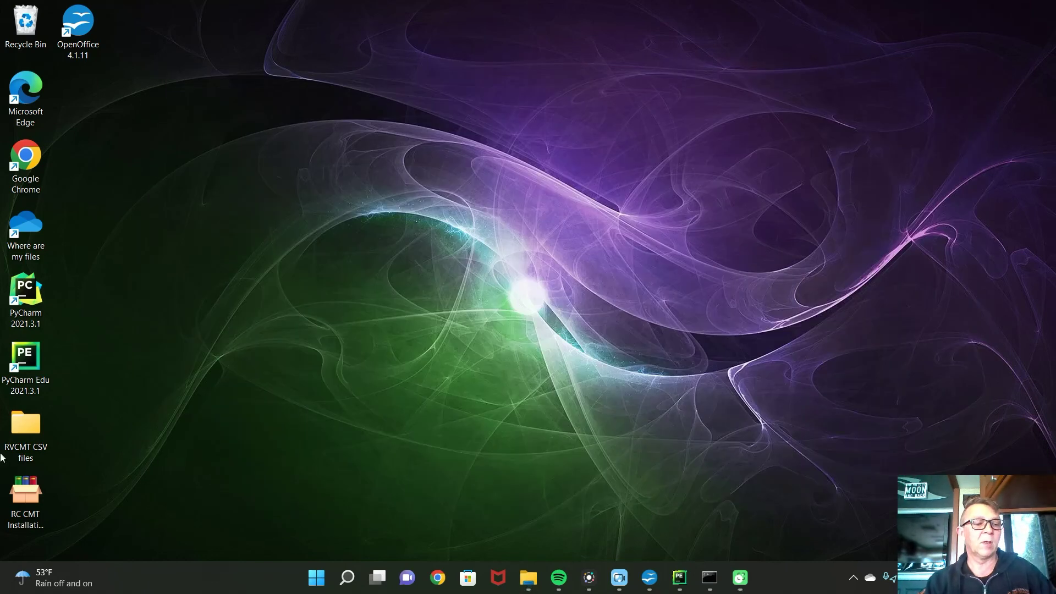
{"action": "left_click_drag", "start_coordinate": [22, 499], "coordinate": [219, 121]}
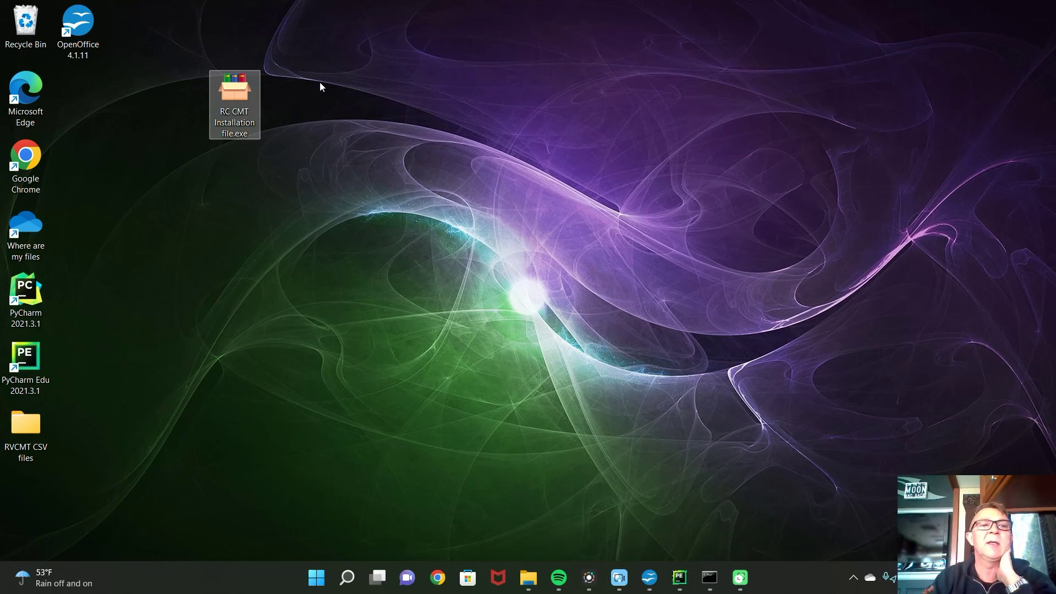
{"action": "double_click", "coordinate": [241, 98]}
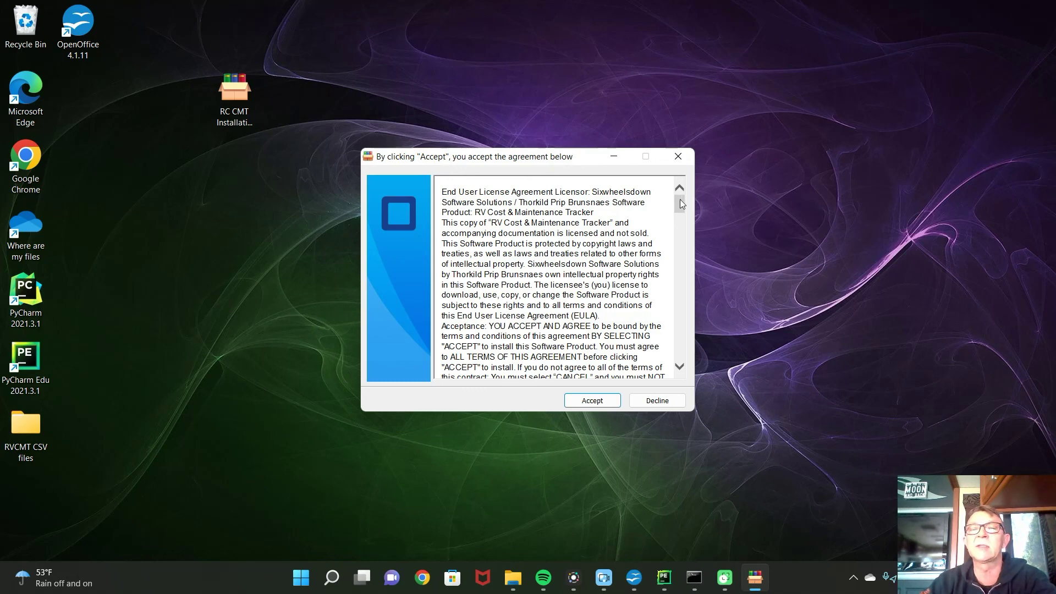
{"action": "mouse_move", "coordinate": [680, 203]}
{"action": "left_mouse_down"}
{"action": "mouse_move", "coordinate": [692, 355]}
{"action": "mouse_move", "coordinate": [694, 192]}
{"action": "left_mouse_up"}
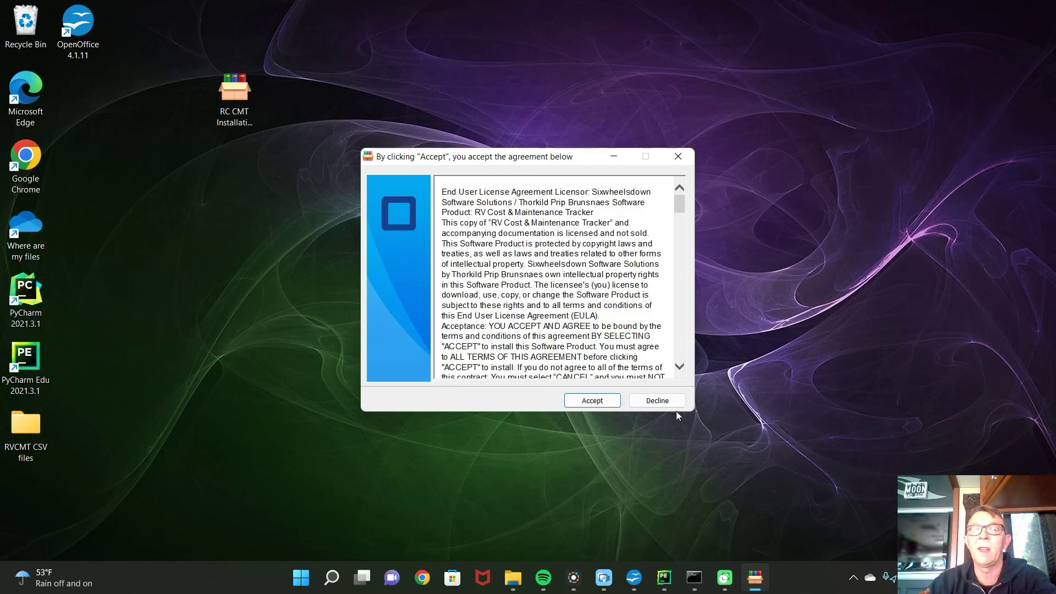
Accept the license agreement, extract the program to C:\Program Files\RV CMT, and place its RV Cost & Maintenance Tracker shortcut beside the installer on the desktop.
{"action": "left_click", "coordinate": [599, 404]}
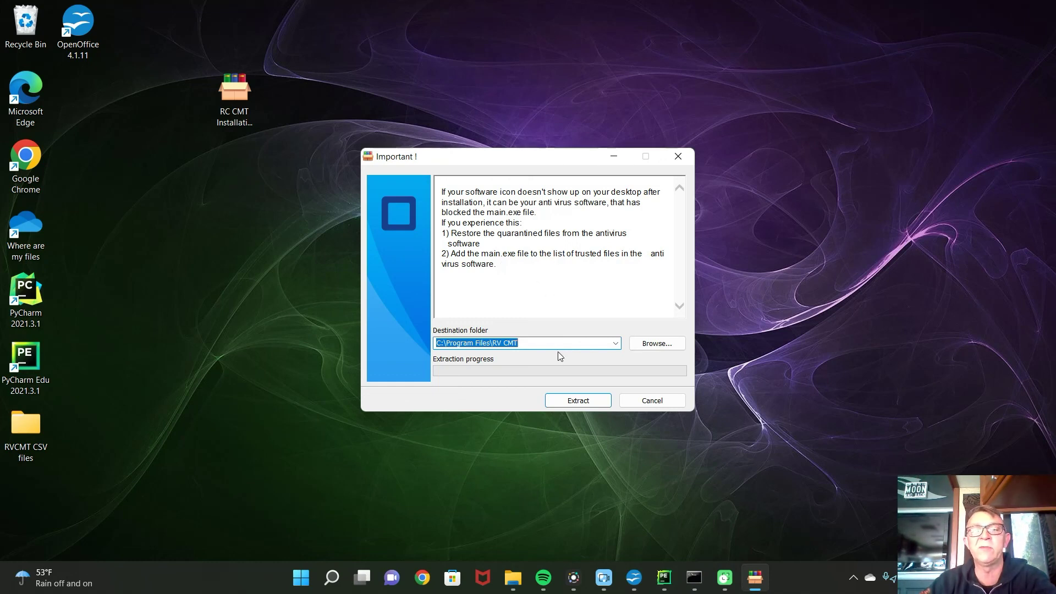
{"action": "left_click", "coordinate": [584, 402]}
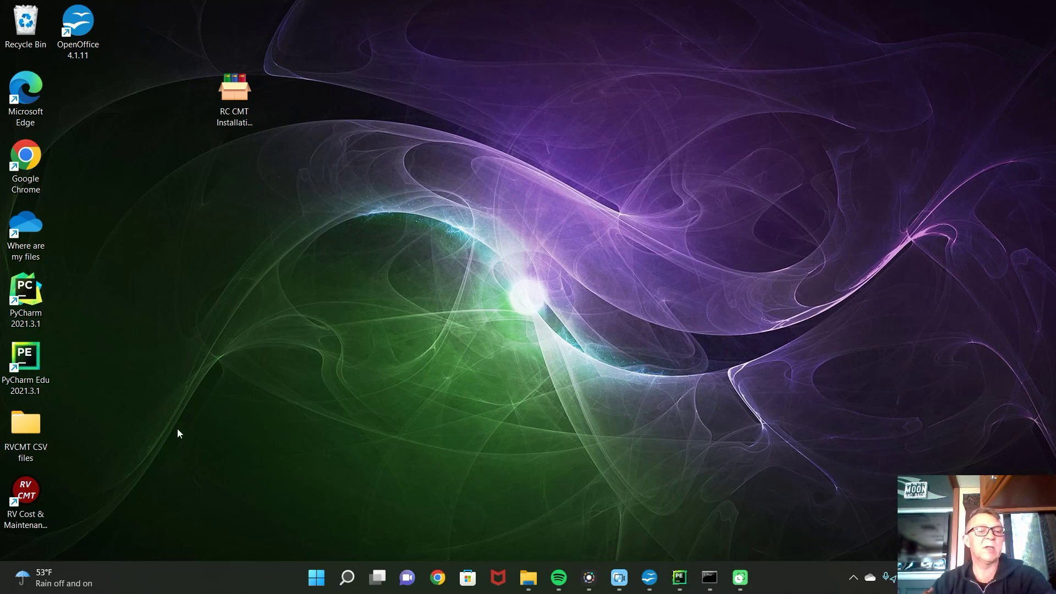
{"action": "left_click_drag", "start_coordinate": [31, 495], "coordinate": [339, 91]}
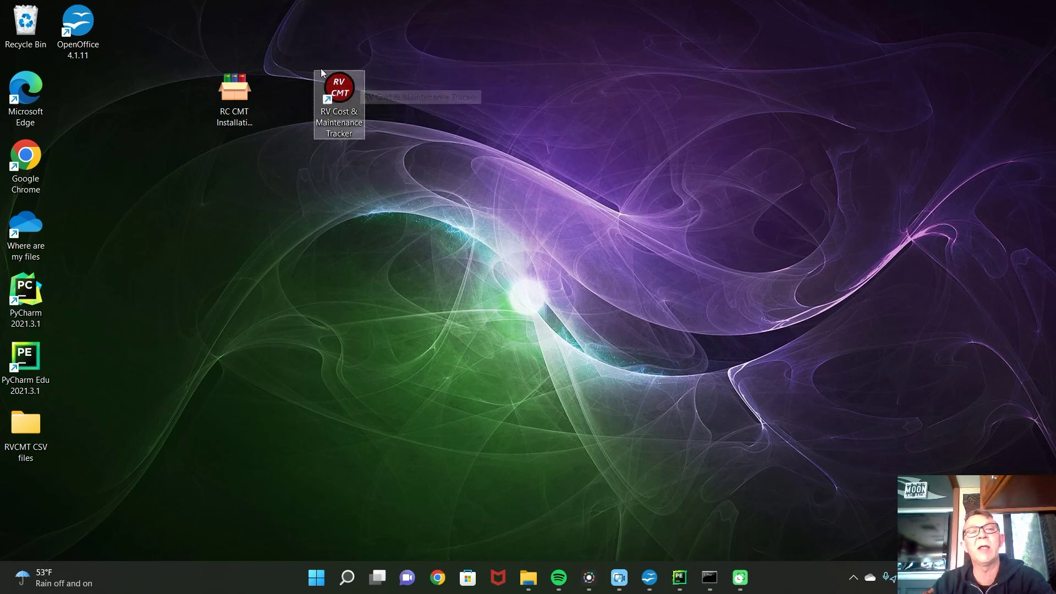
{"action": "left_click", "coordinate": [368, 81]}
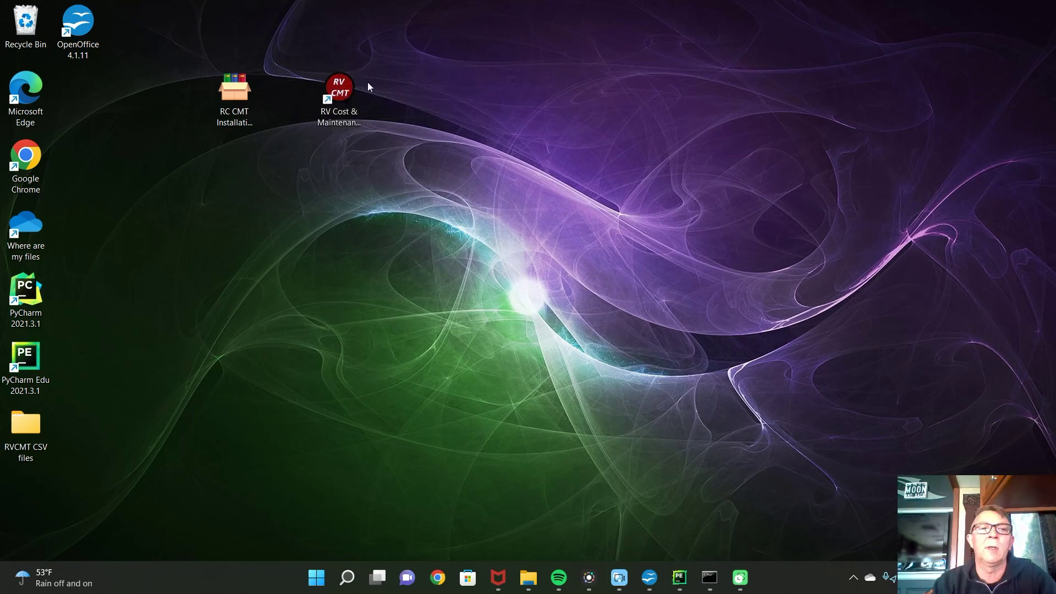
Launch RV Cost & Maintenance Tracker from its desktop shortcut and check the fuel and miles, maintenance, and other expenses registration dialogs, closing each one.
{"action": "left_click", "coordinate": [336, 86]}
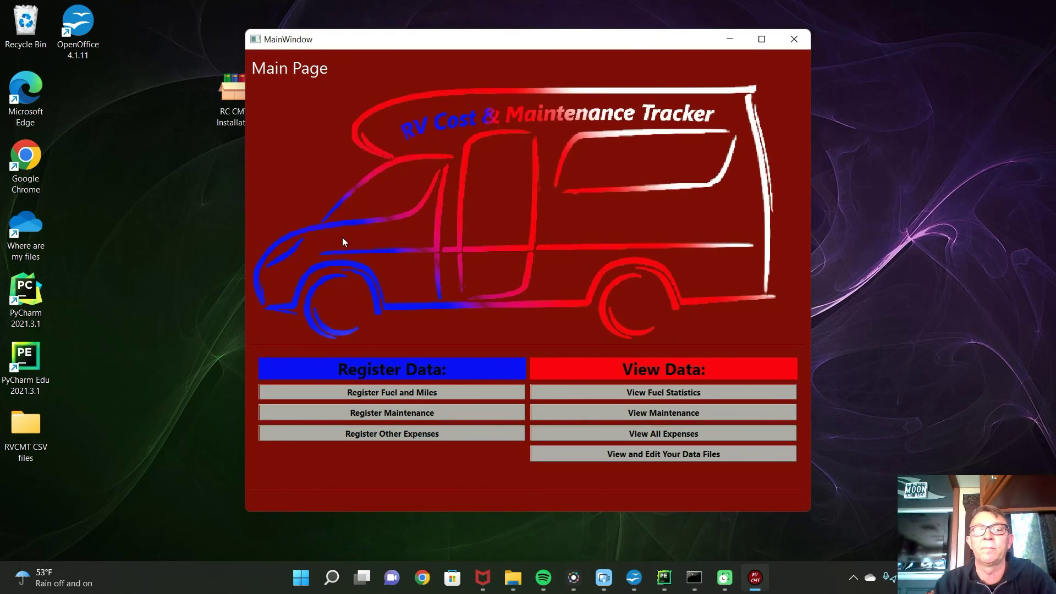
{"action": "left_click", "coordinate": [414, 394]}
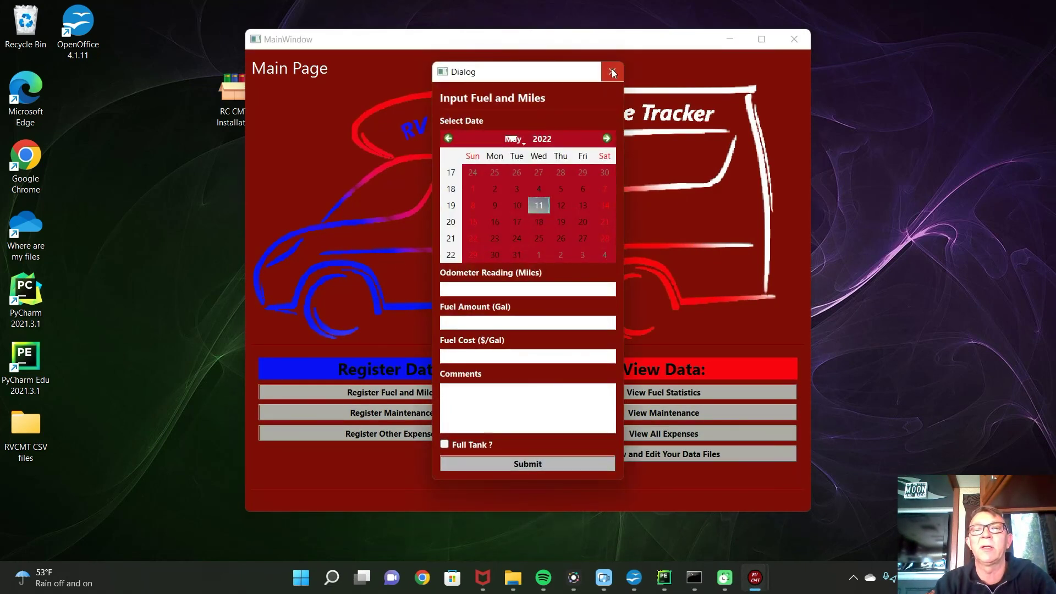
{"action": "left_click", "coordinate": [612, 70]}
{"action": "left_click", "coordinate": [381, 411]}
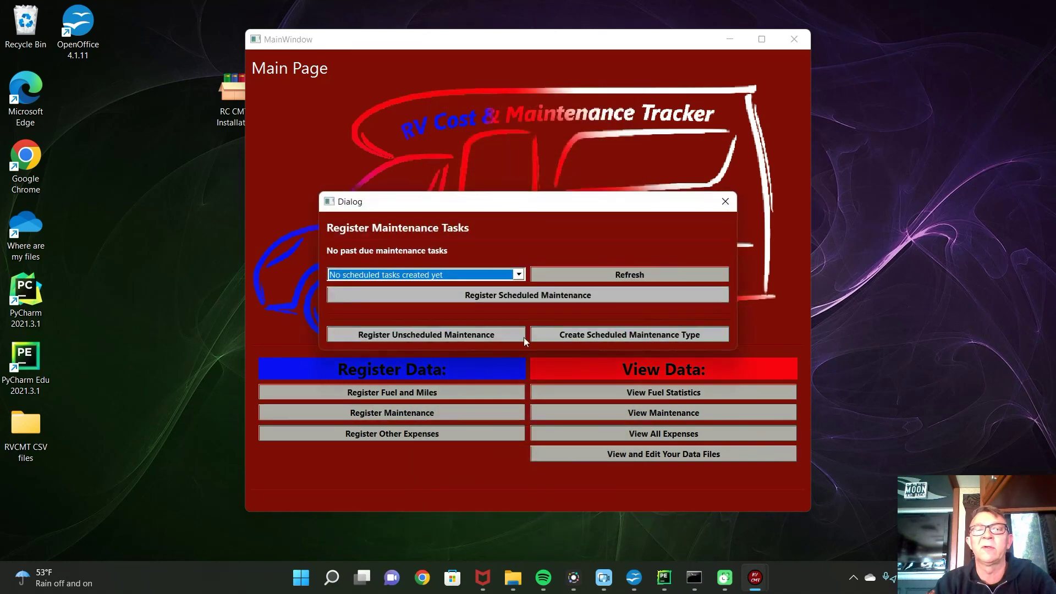
{"action": "left_click", "coordinate": [724, 202]}
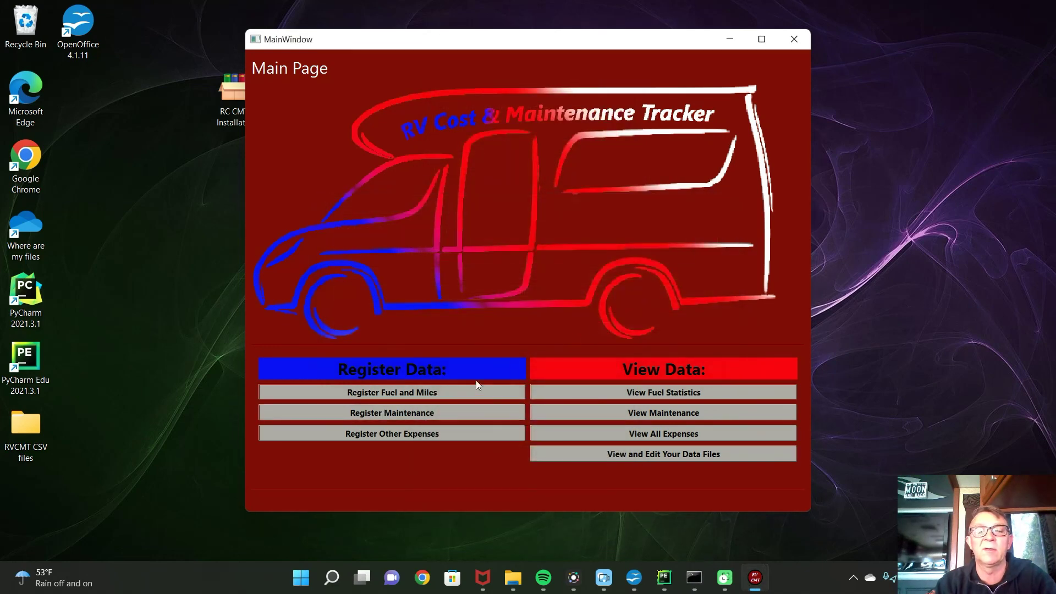
{"action": "left_click", "coordinate": [439, 435]}
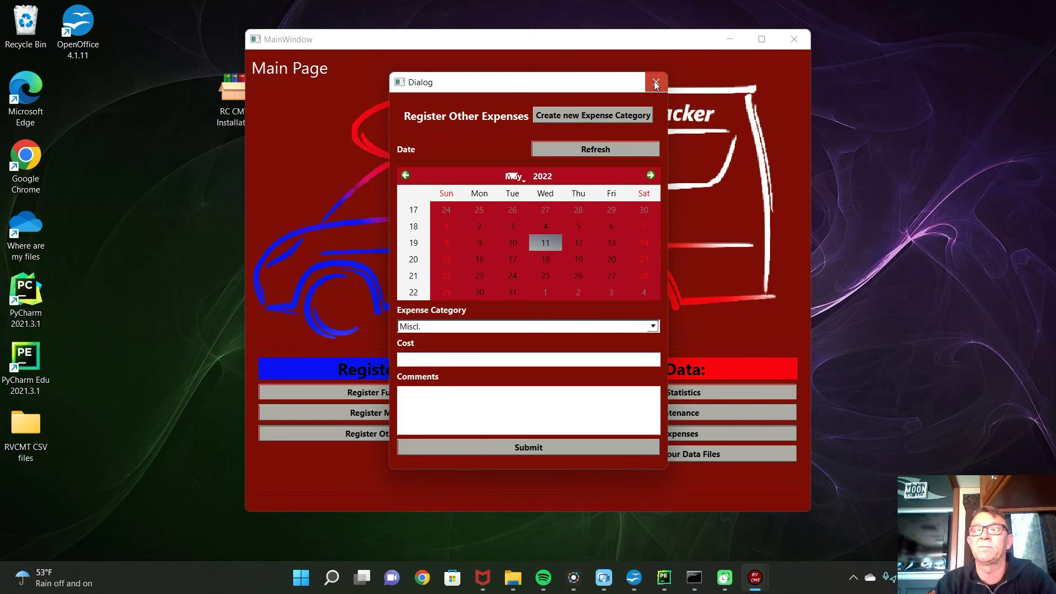
{"action": "left_click", "coordinate": [655, 82]}
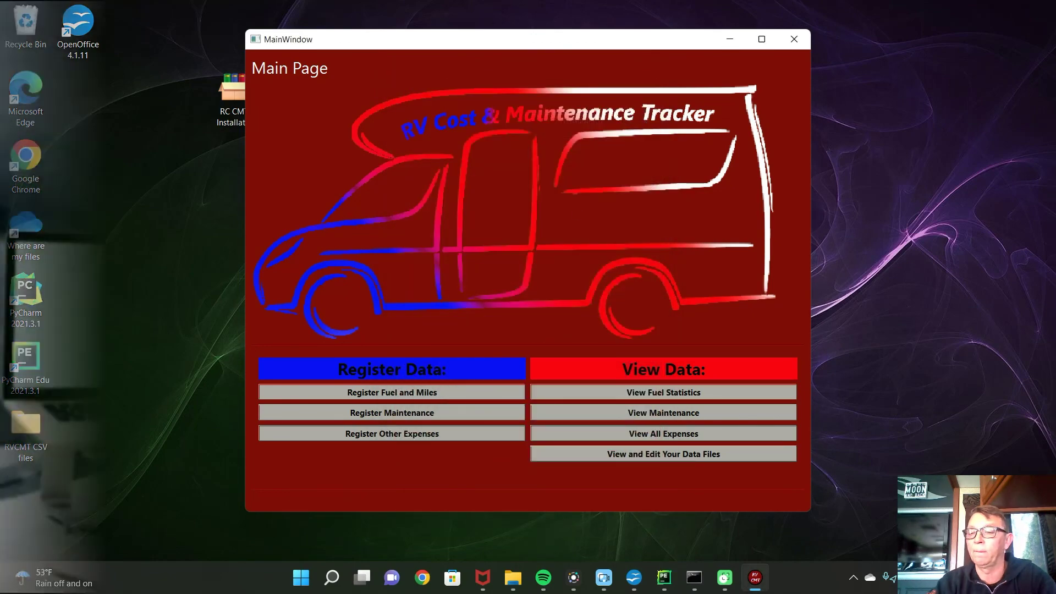